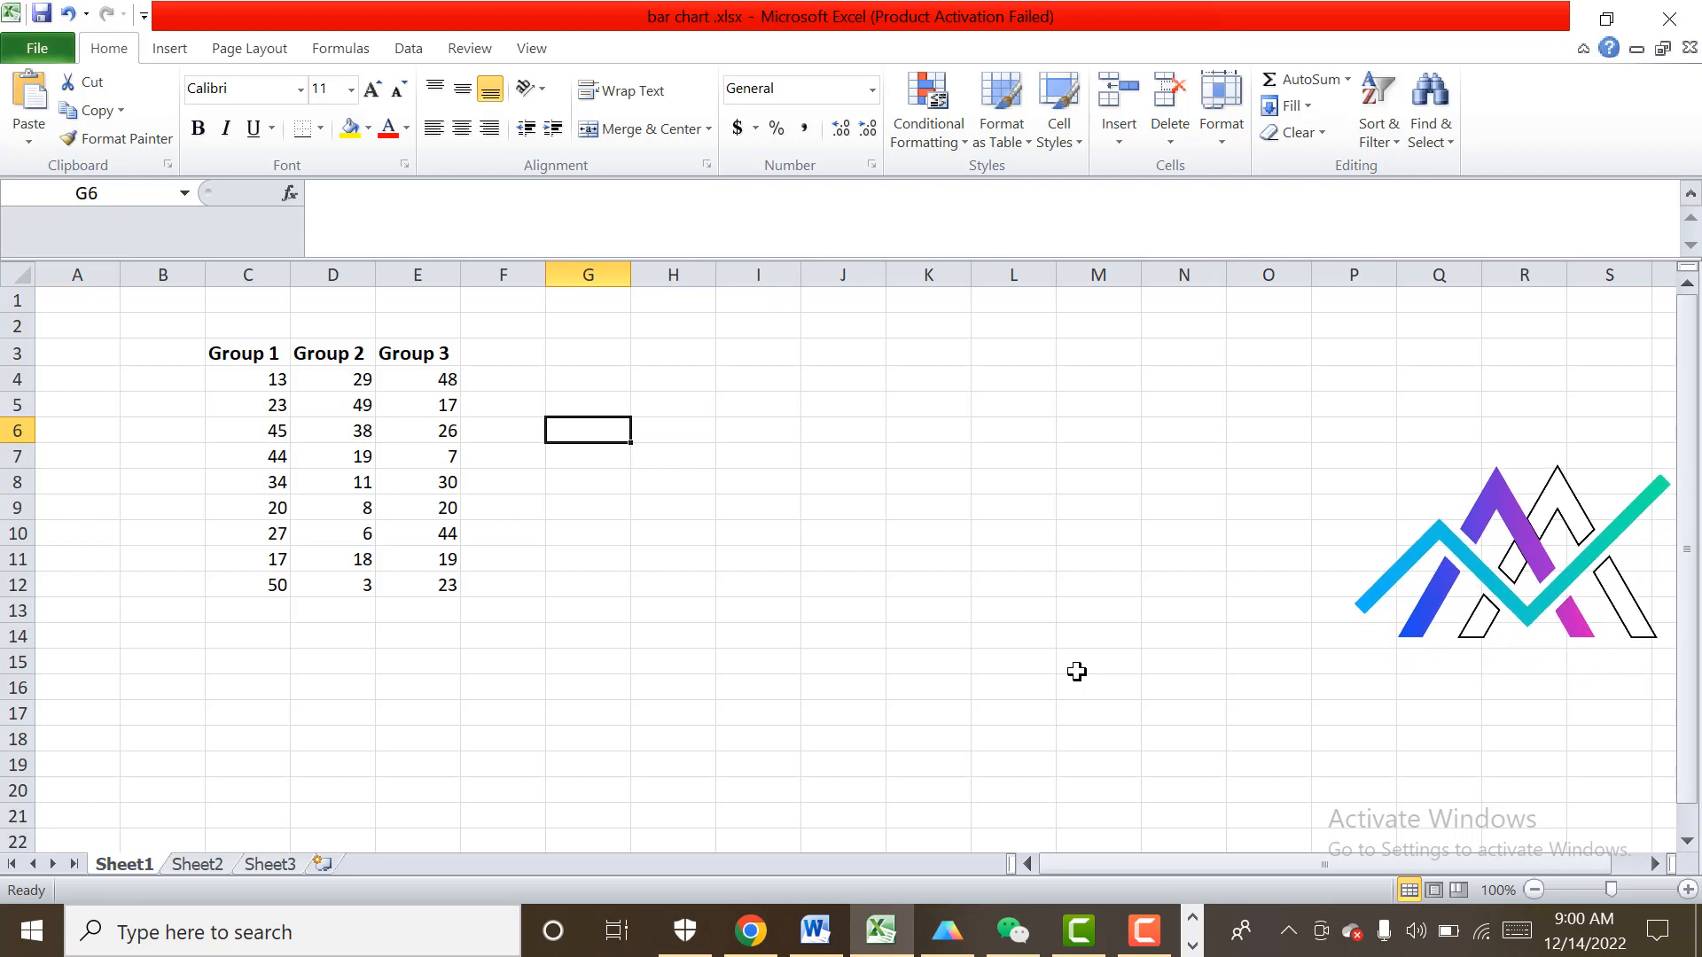
Enter an AVERAGE formula over the Group 1 values C4:C12 in cell C13.
left_click(245, 611)
type("=")
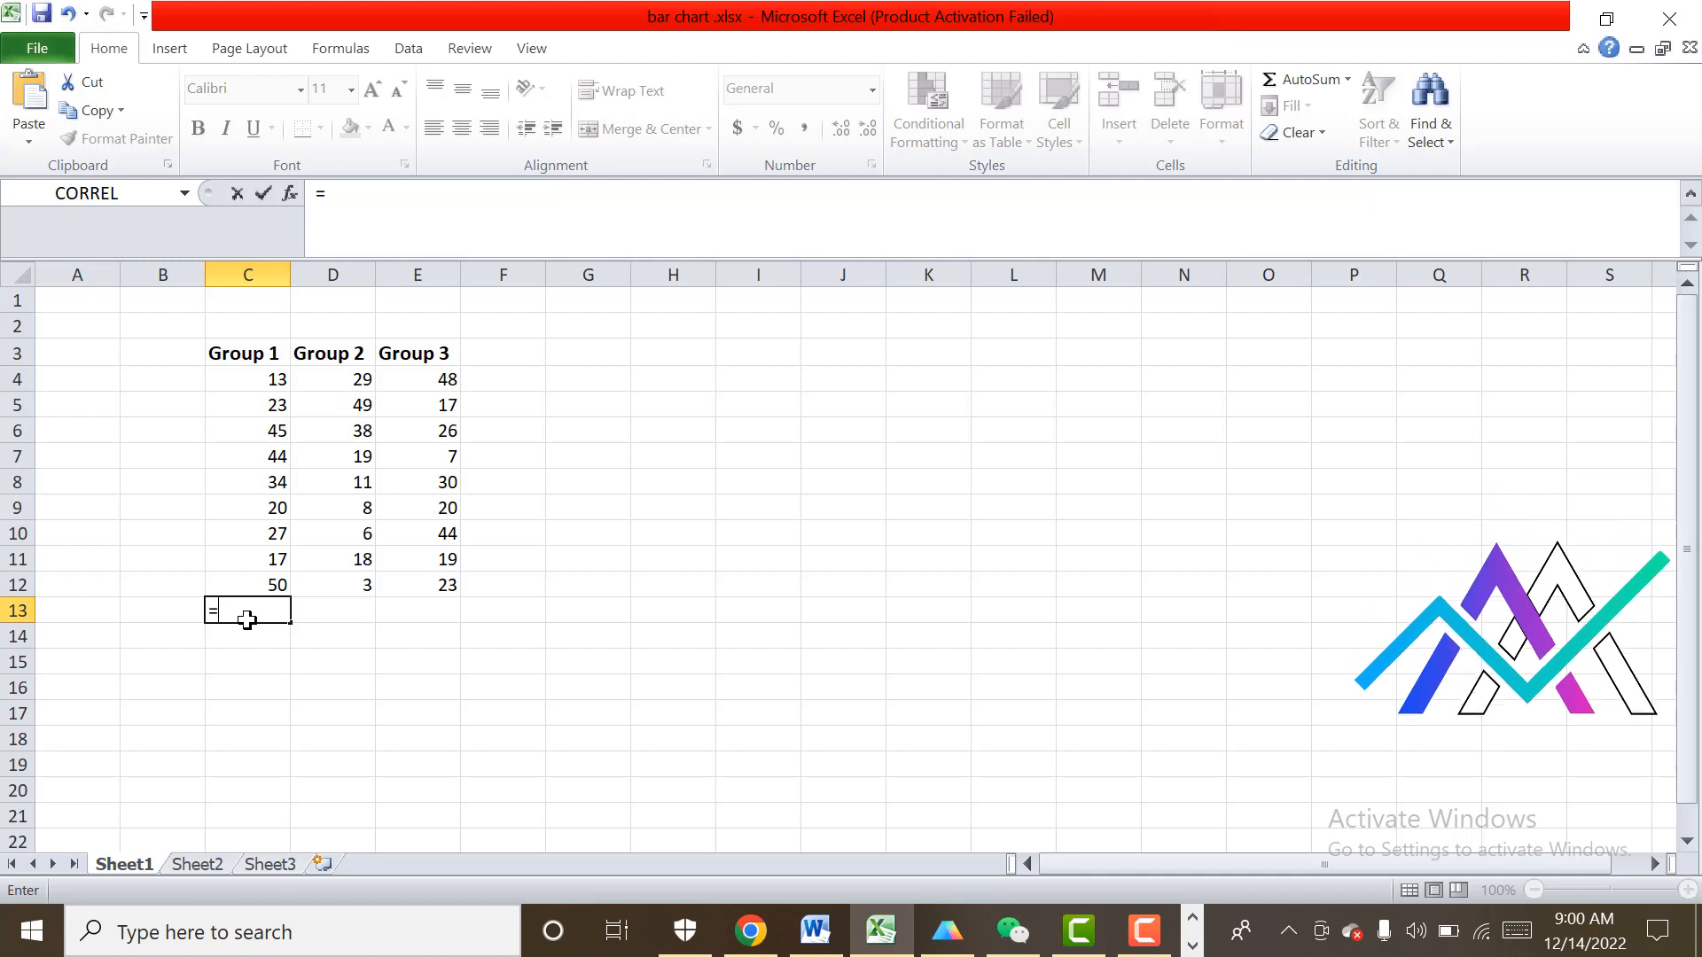
type("A")
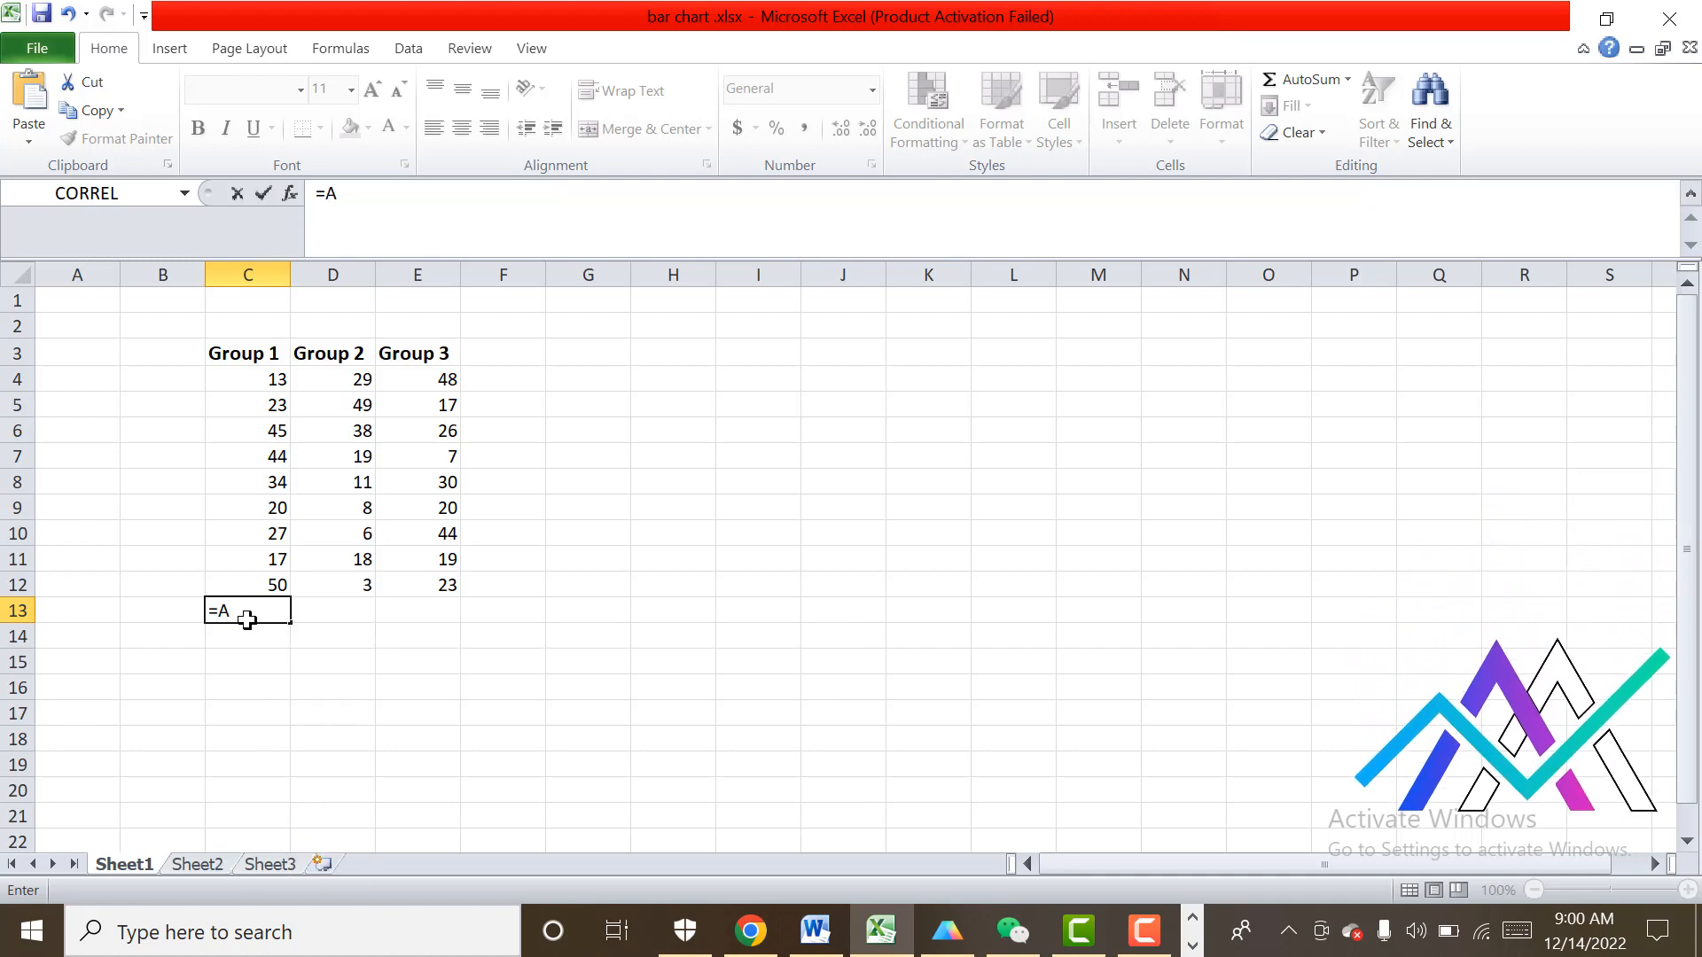
type("V")
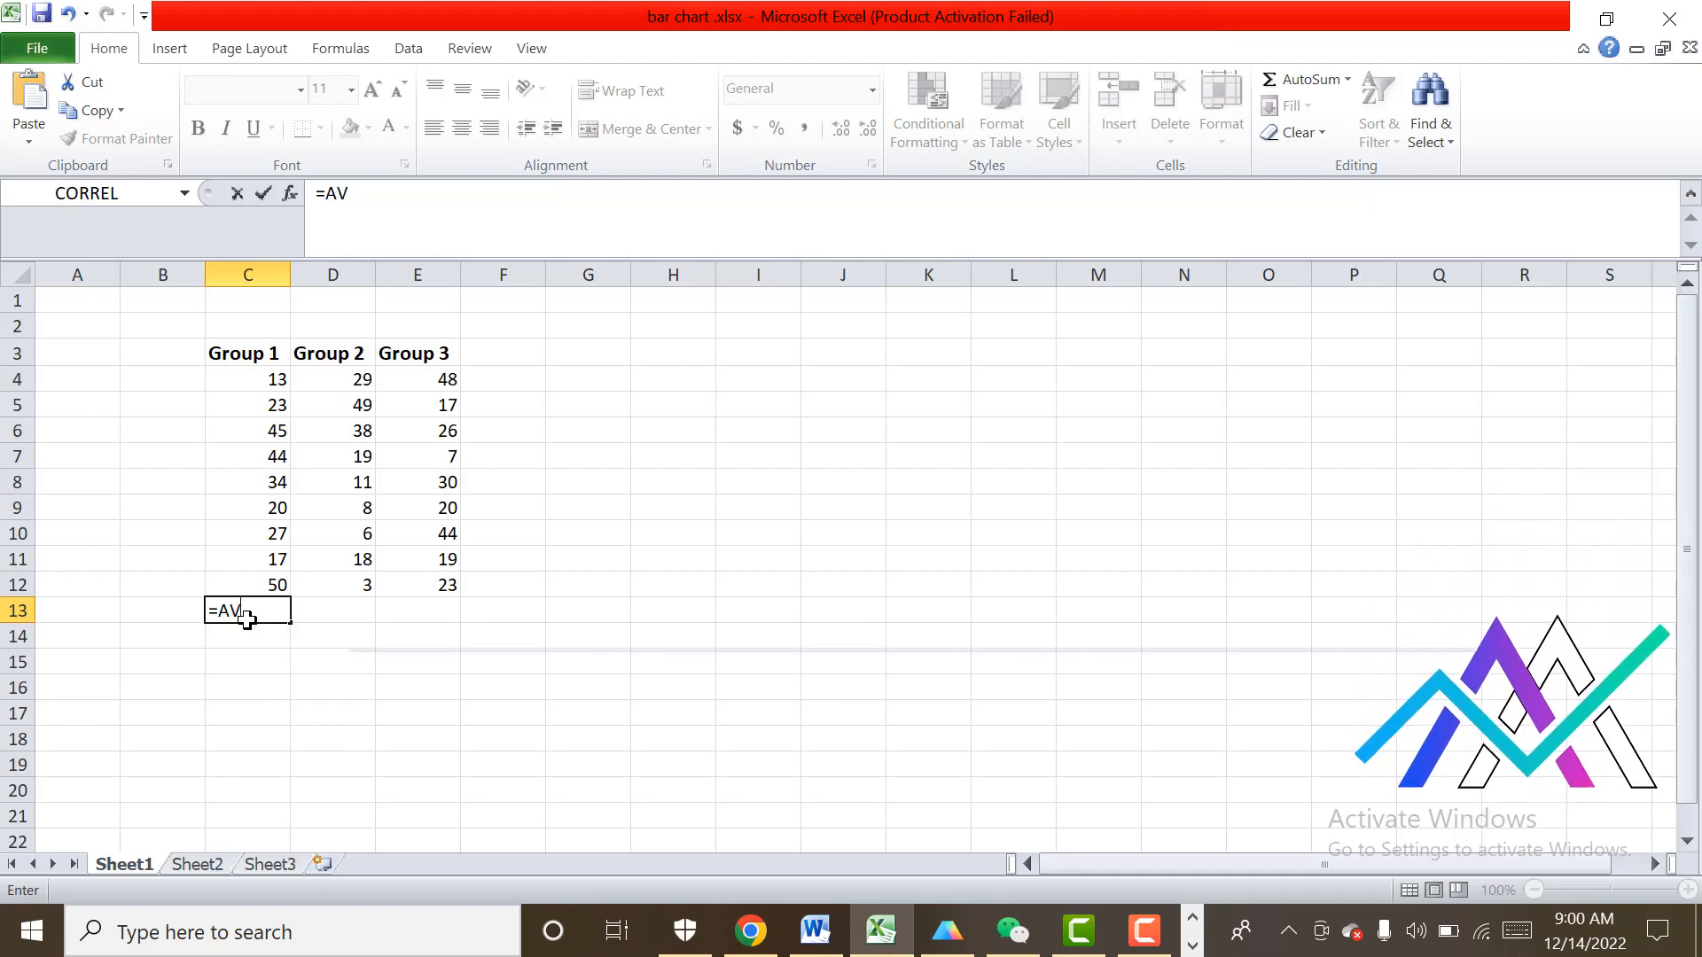
type("ERAGE")
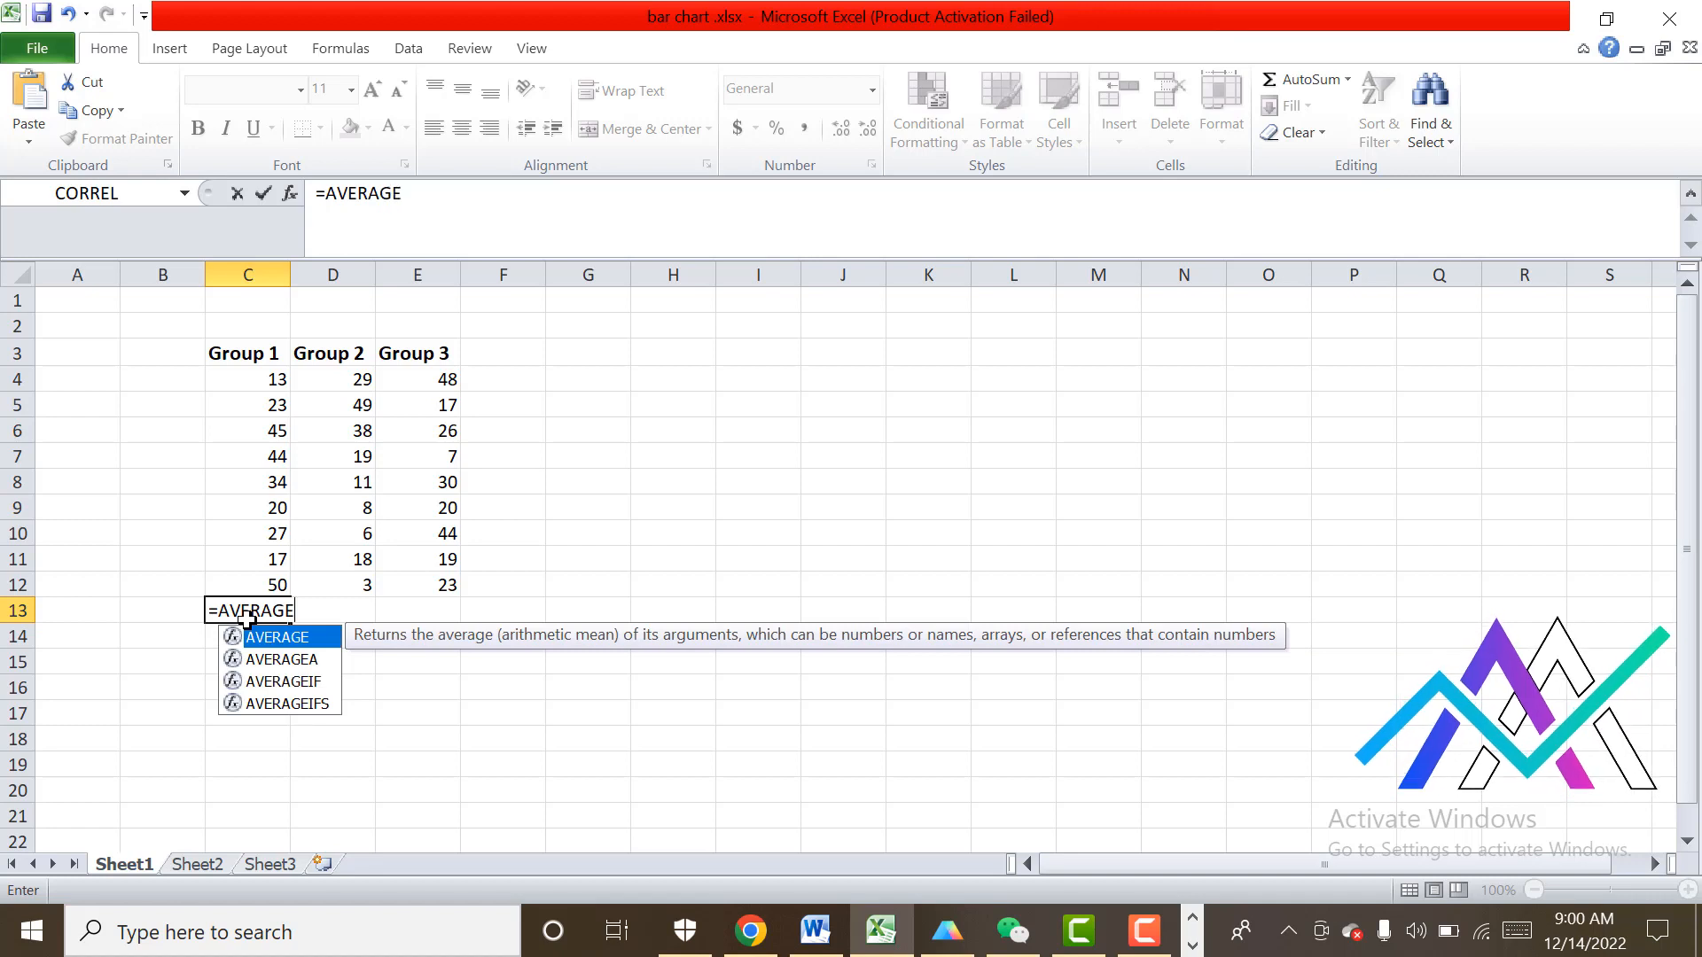
type("(")
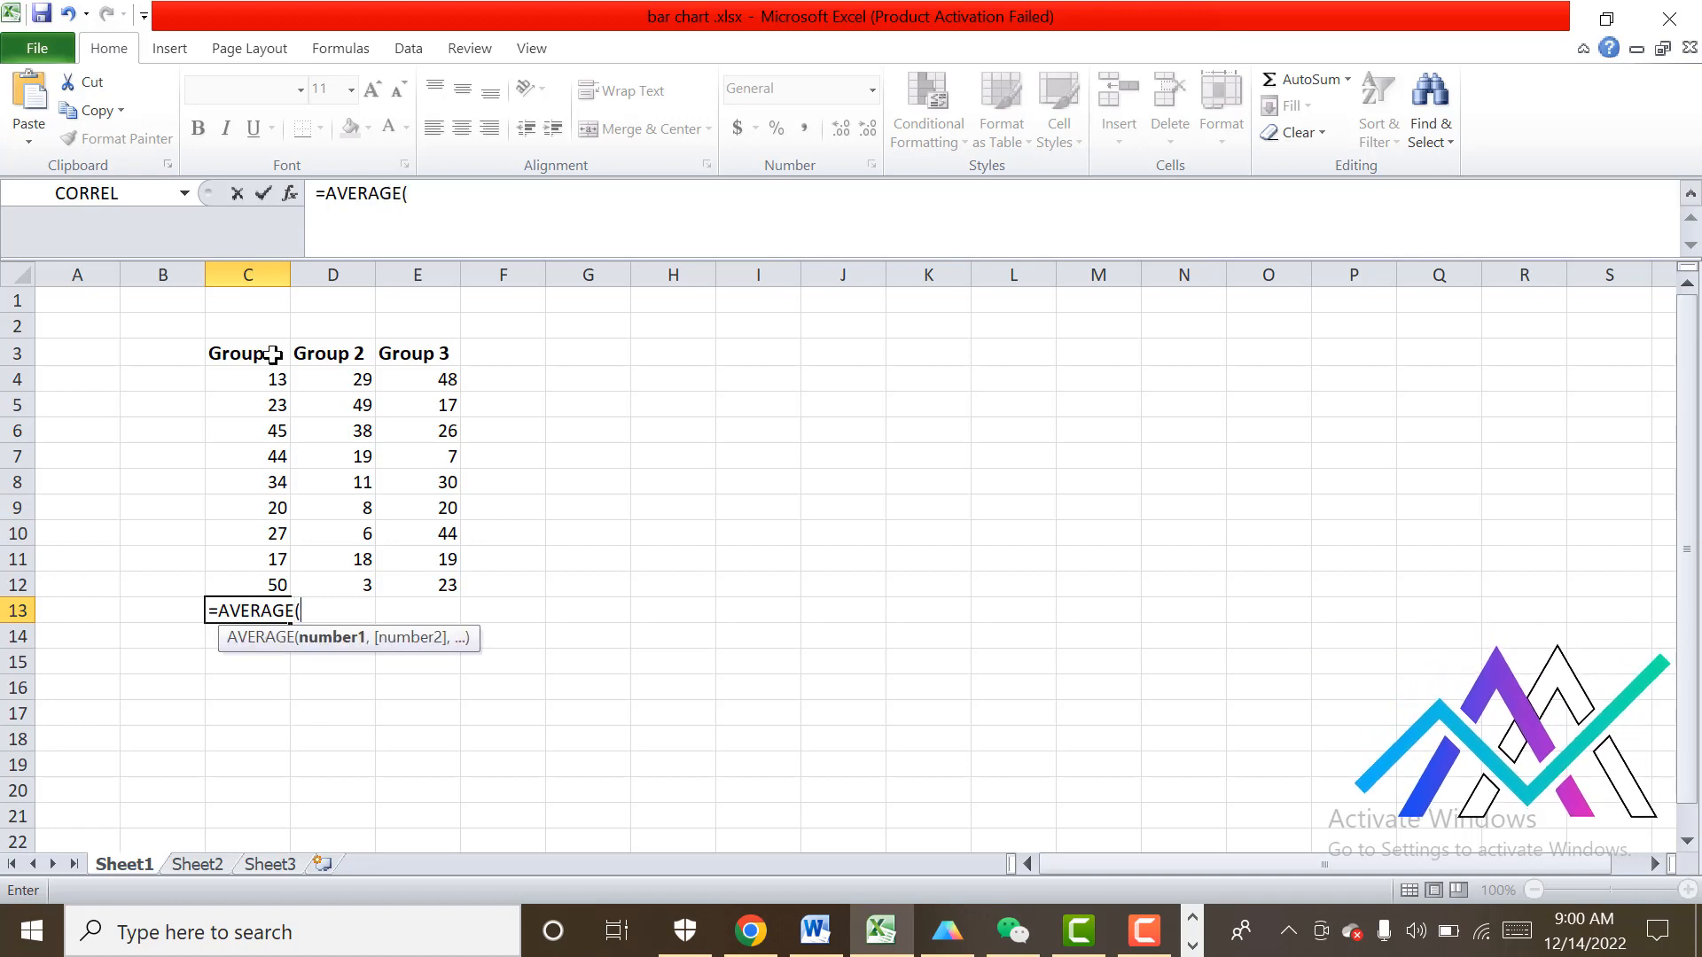
left_click(254, 378)
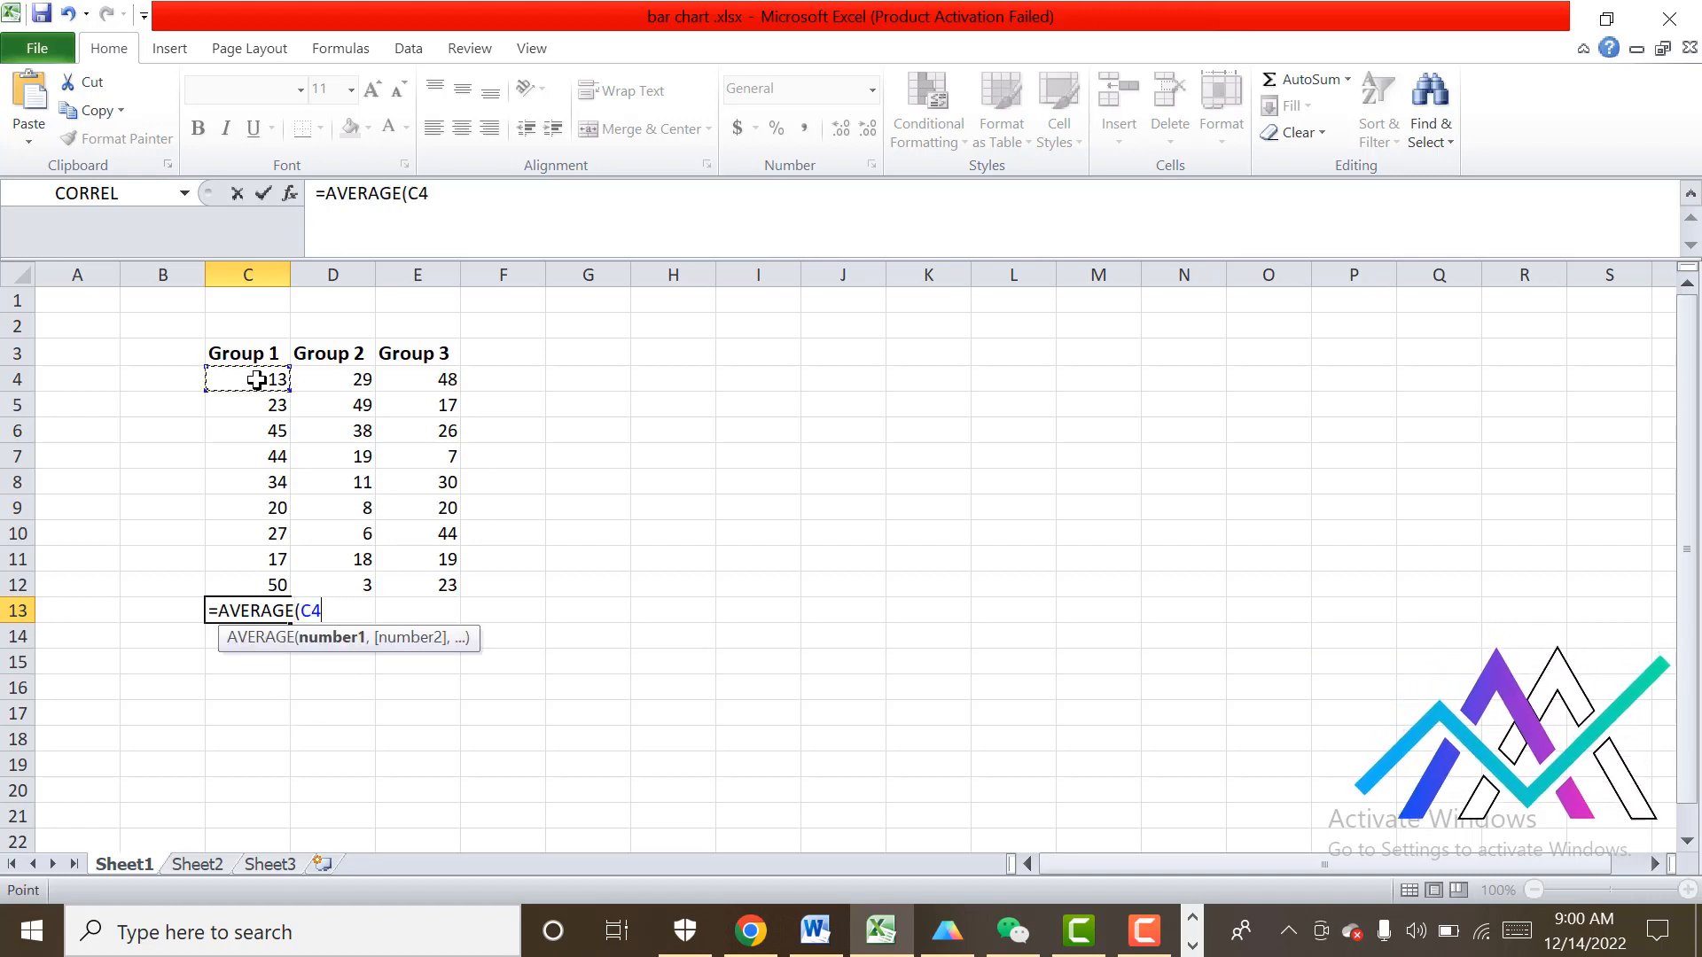
key("F8")
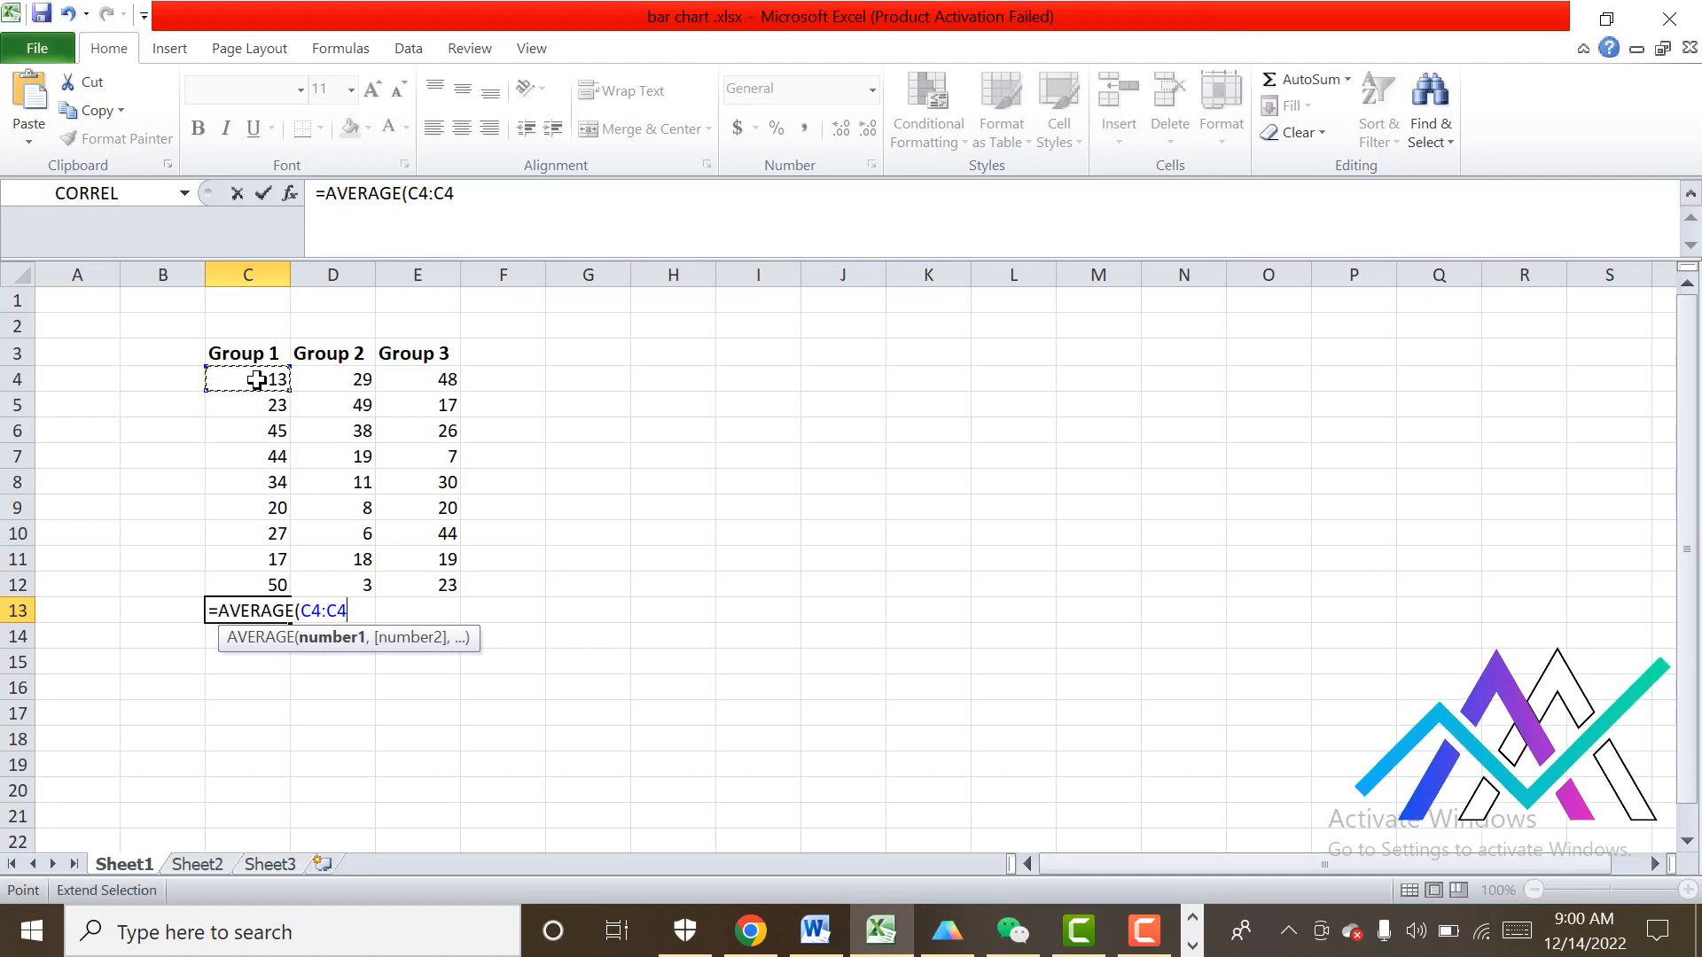
left_click(255, 585)
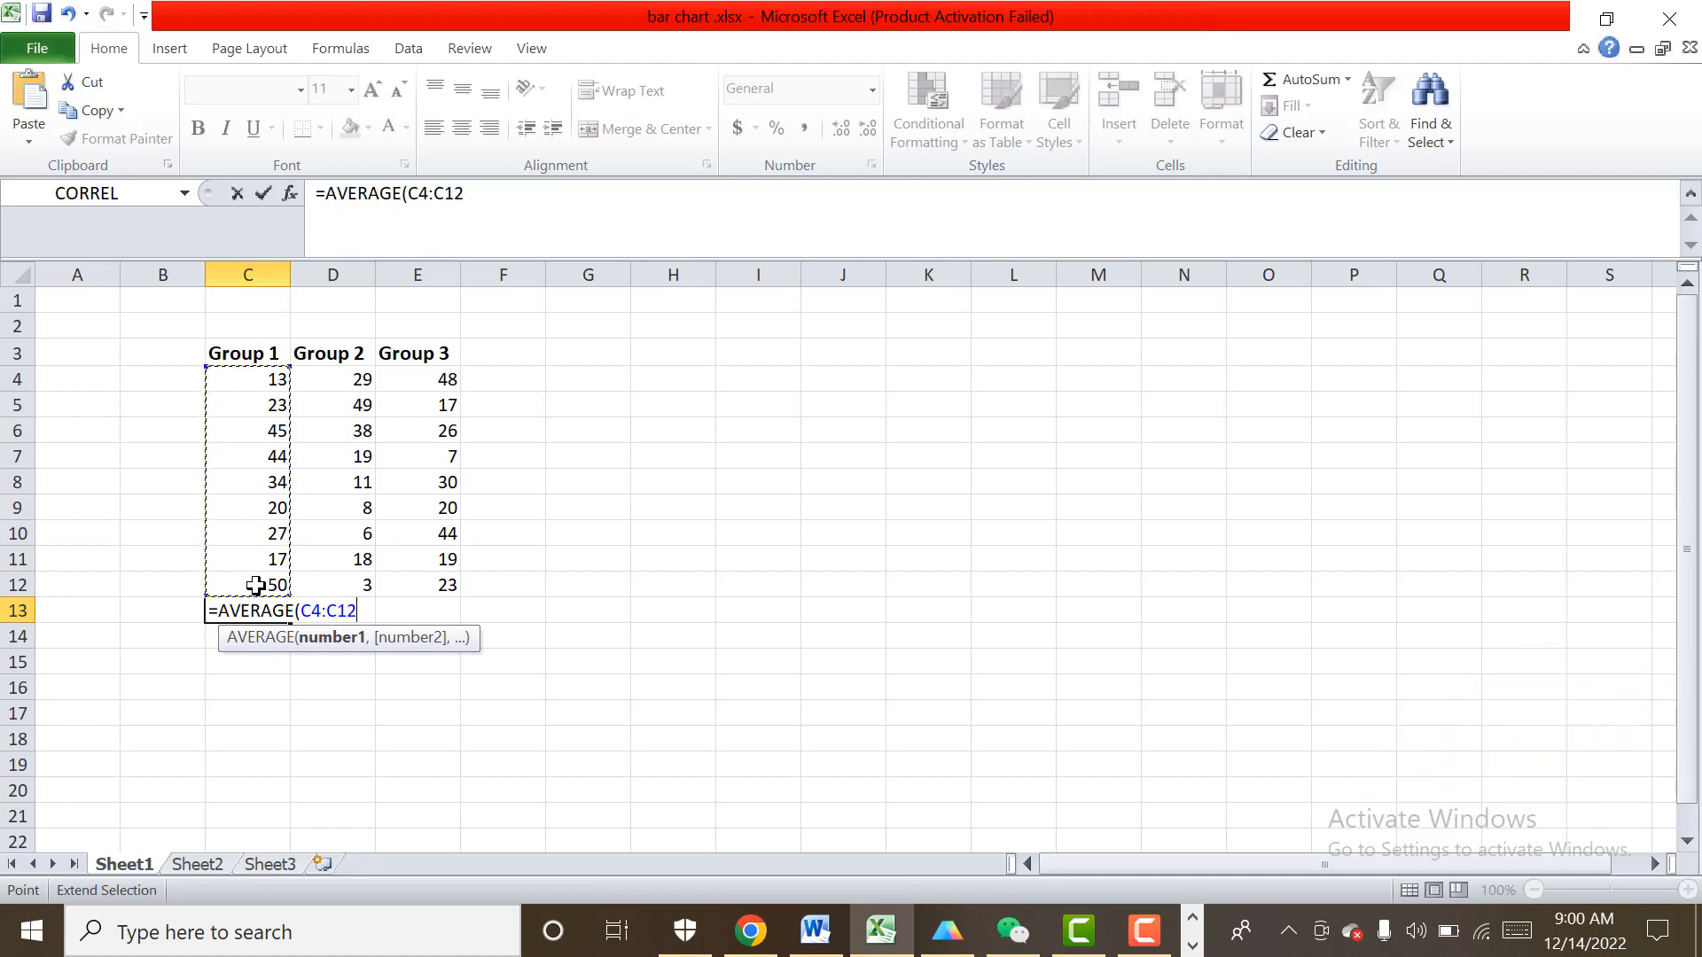
type(")")
key("Return")
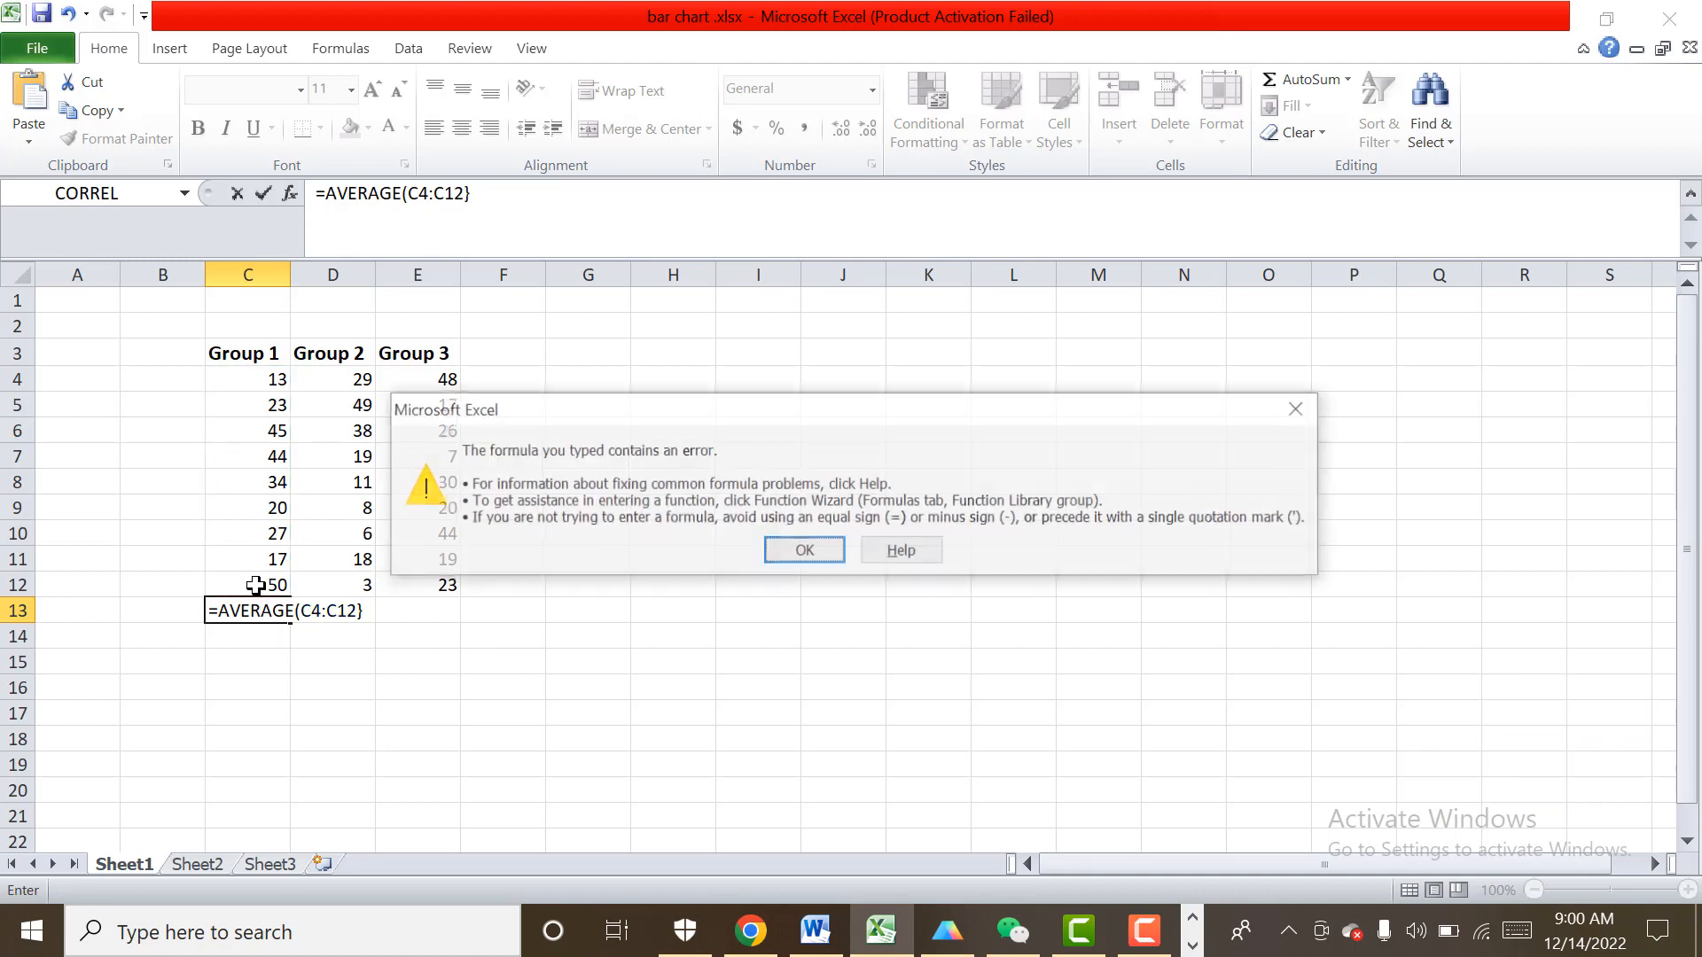
Correct the closing bracket of the formula in C13 so it reads =AVERAGE(C4:C12).
left_click(822, 560)
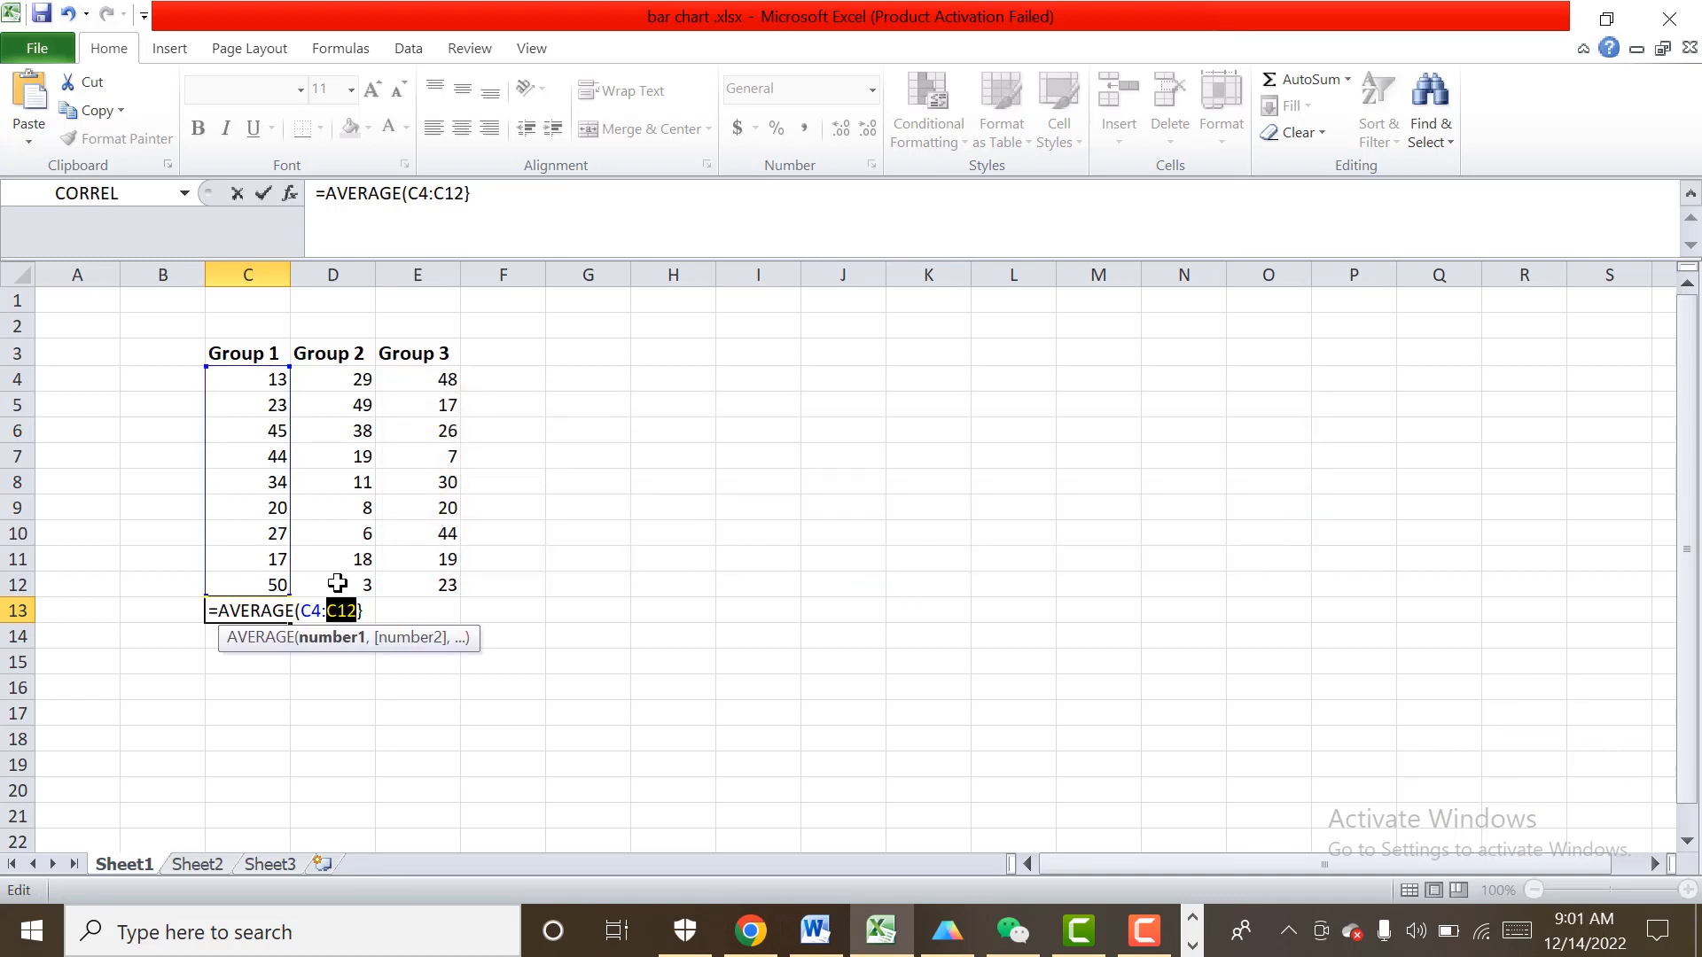
left_click(366, 612)
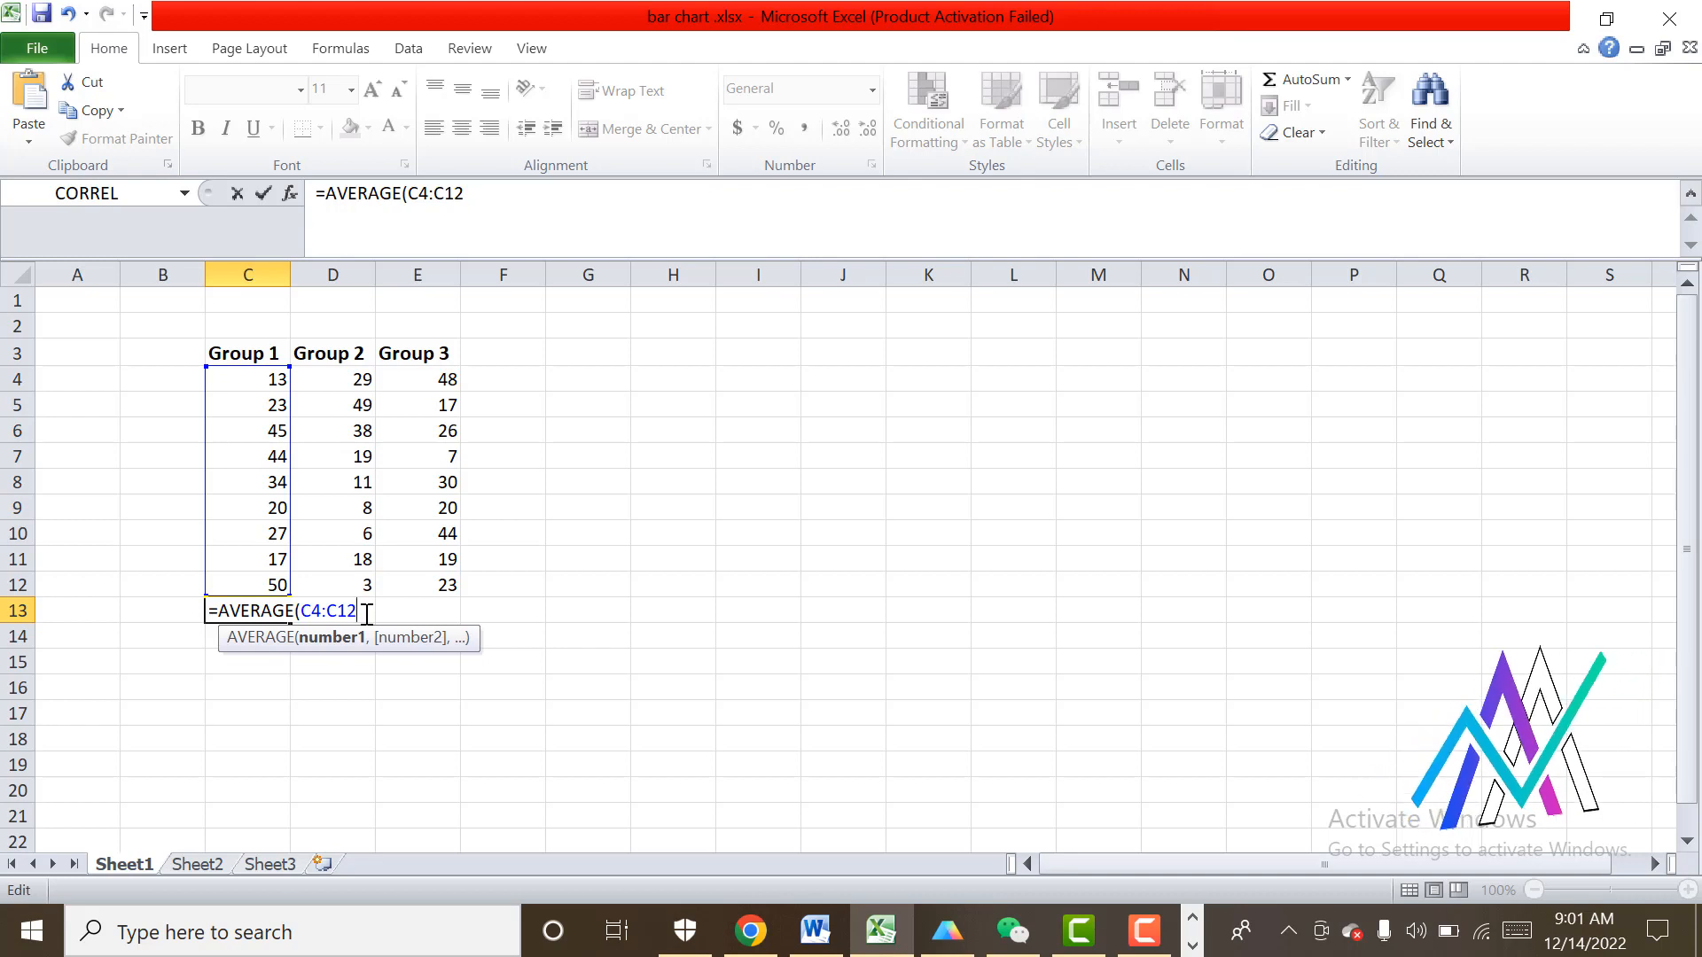
type(")")
key("Return")
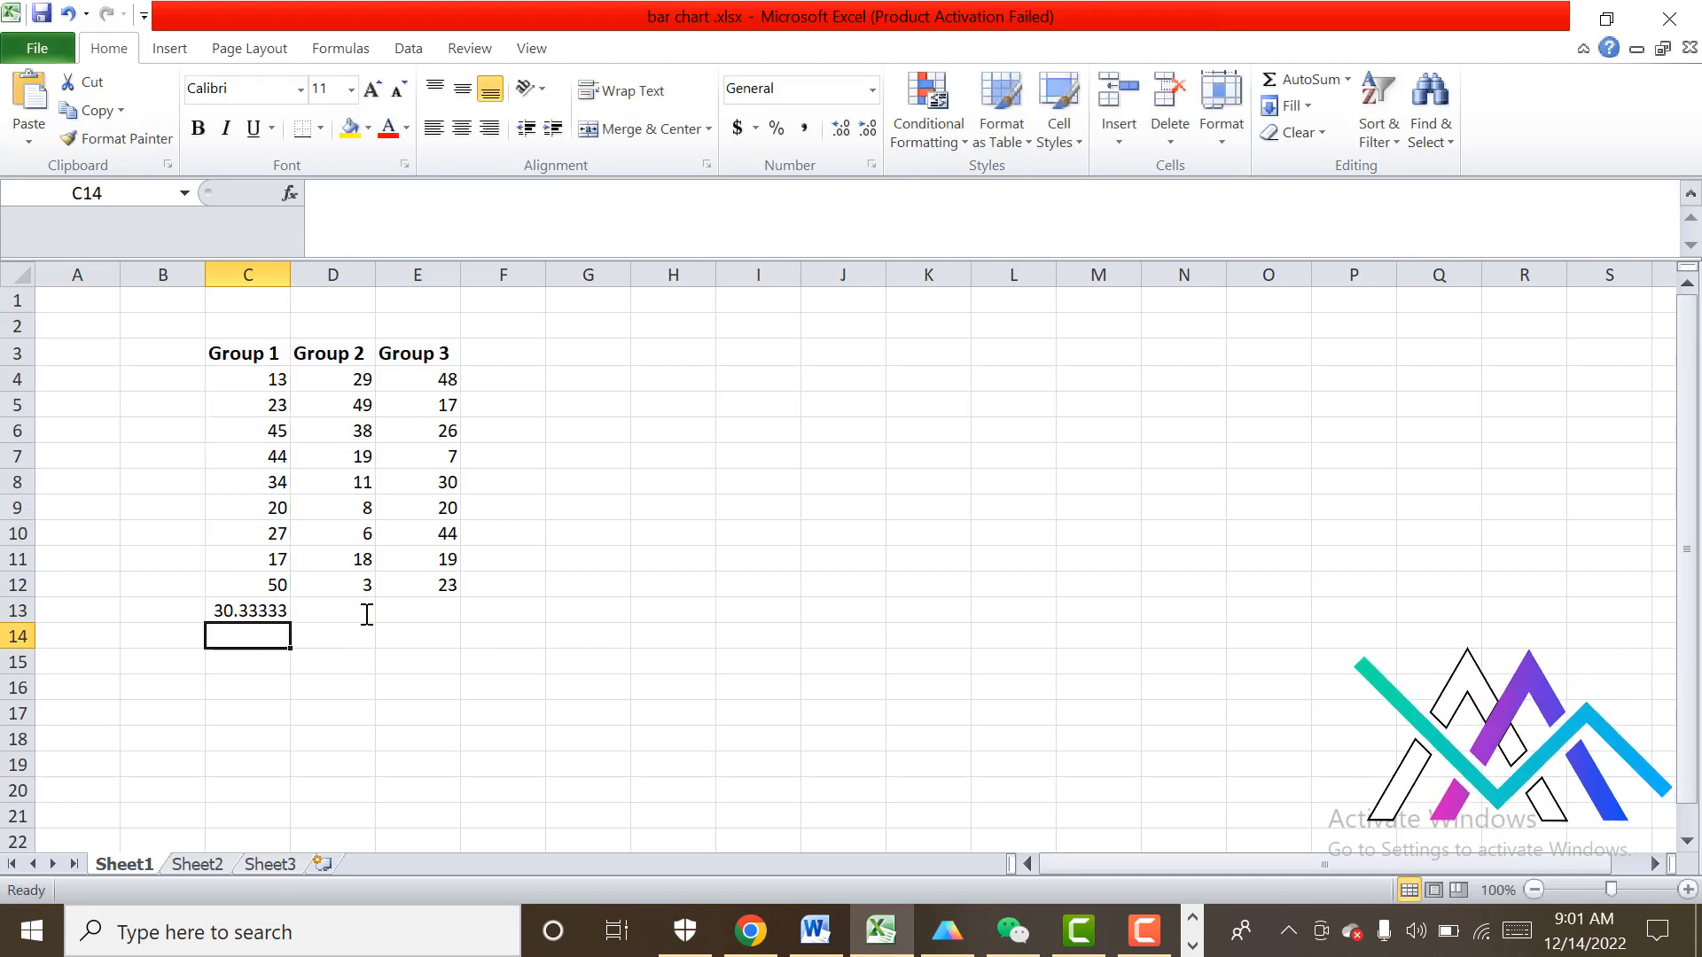
Calculate the Group 2 average in cell D13 with =AVERAGE(D4:D12).
left_click(315, 612)
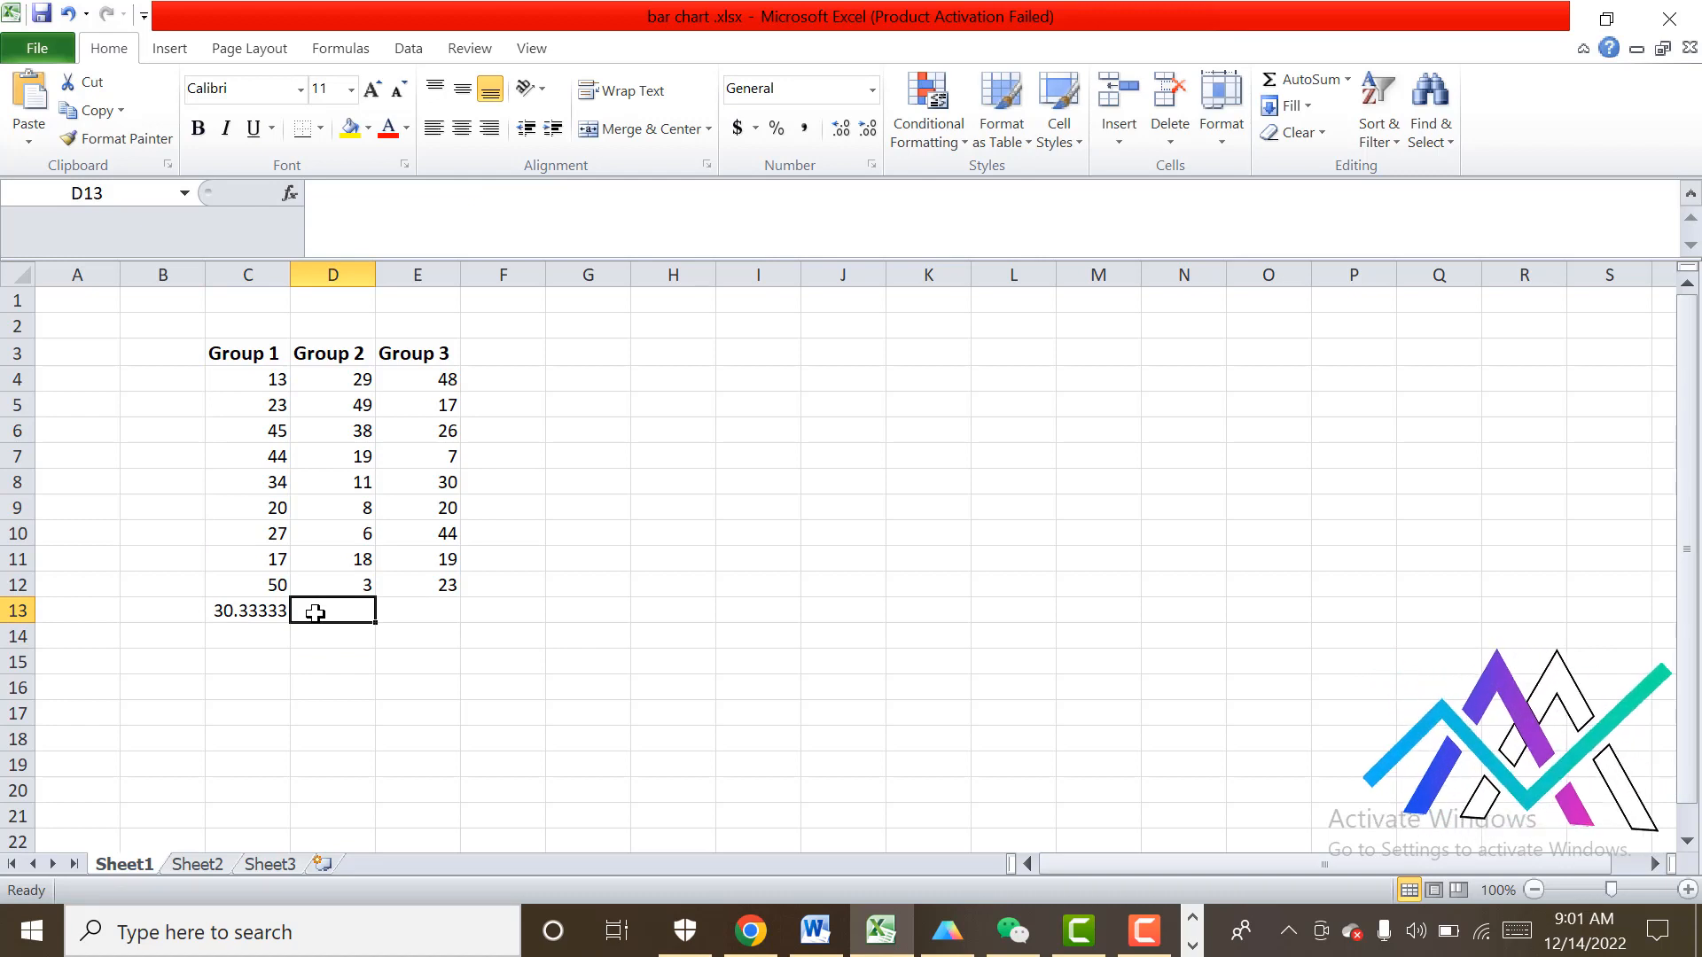
type("=")
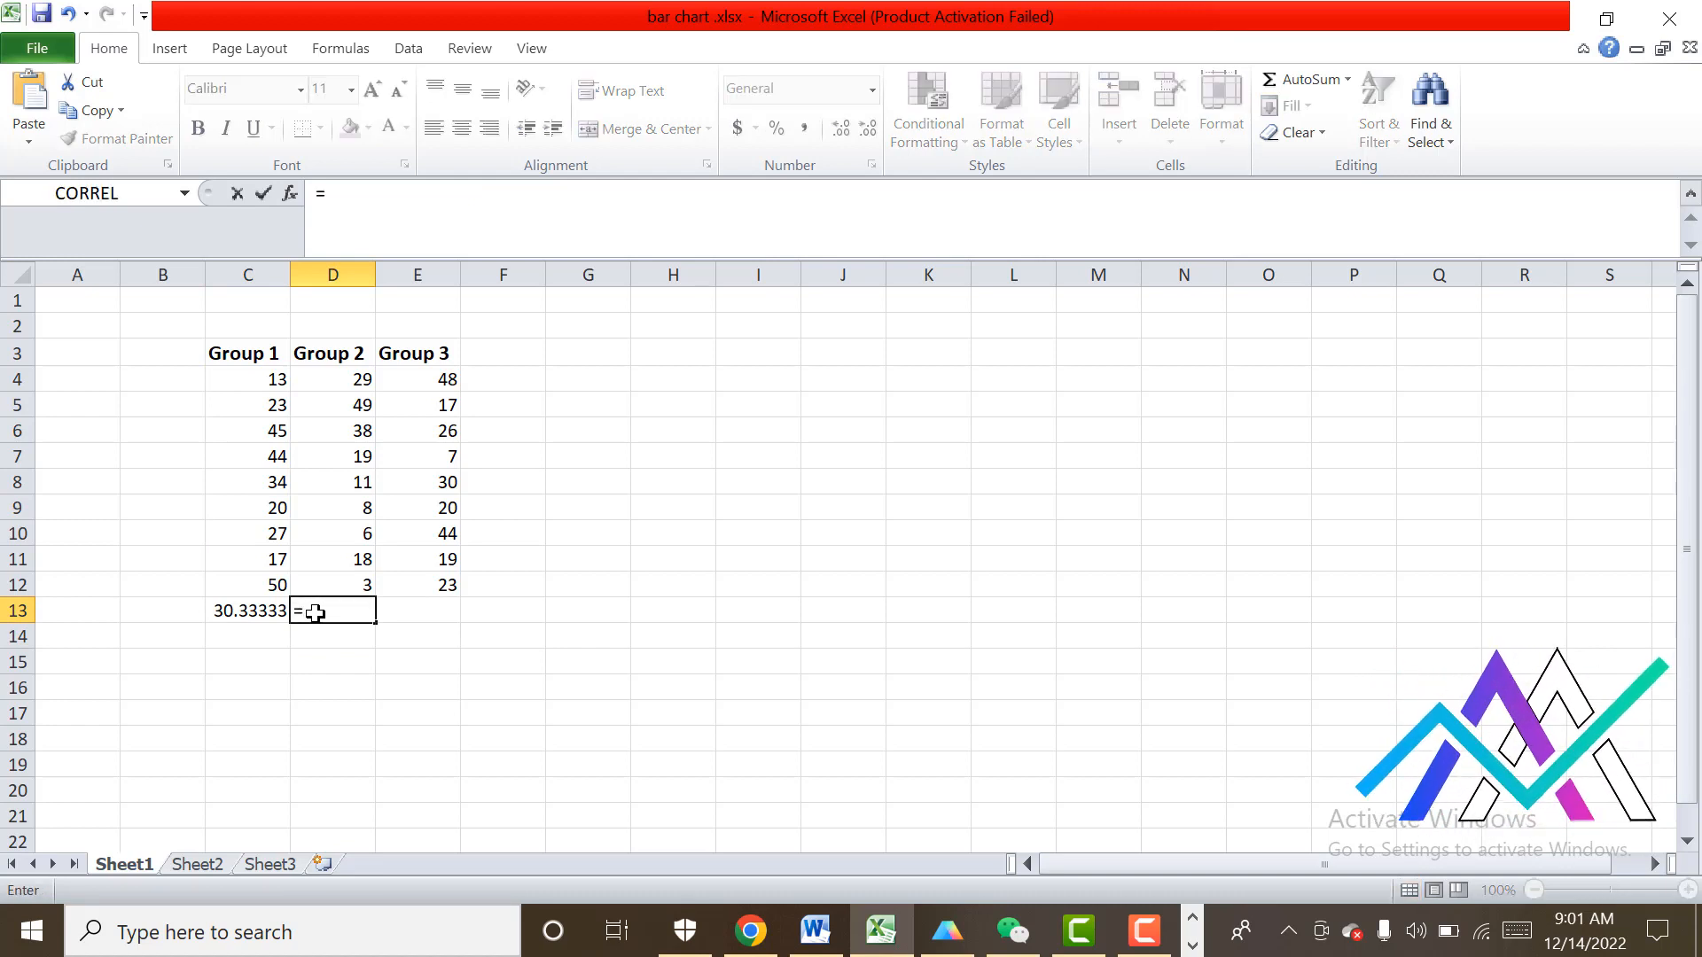
type("AVERAG")
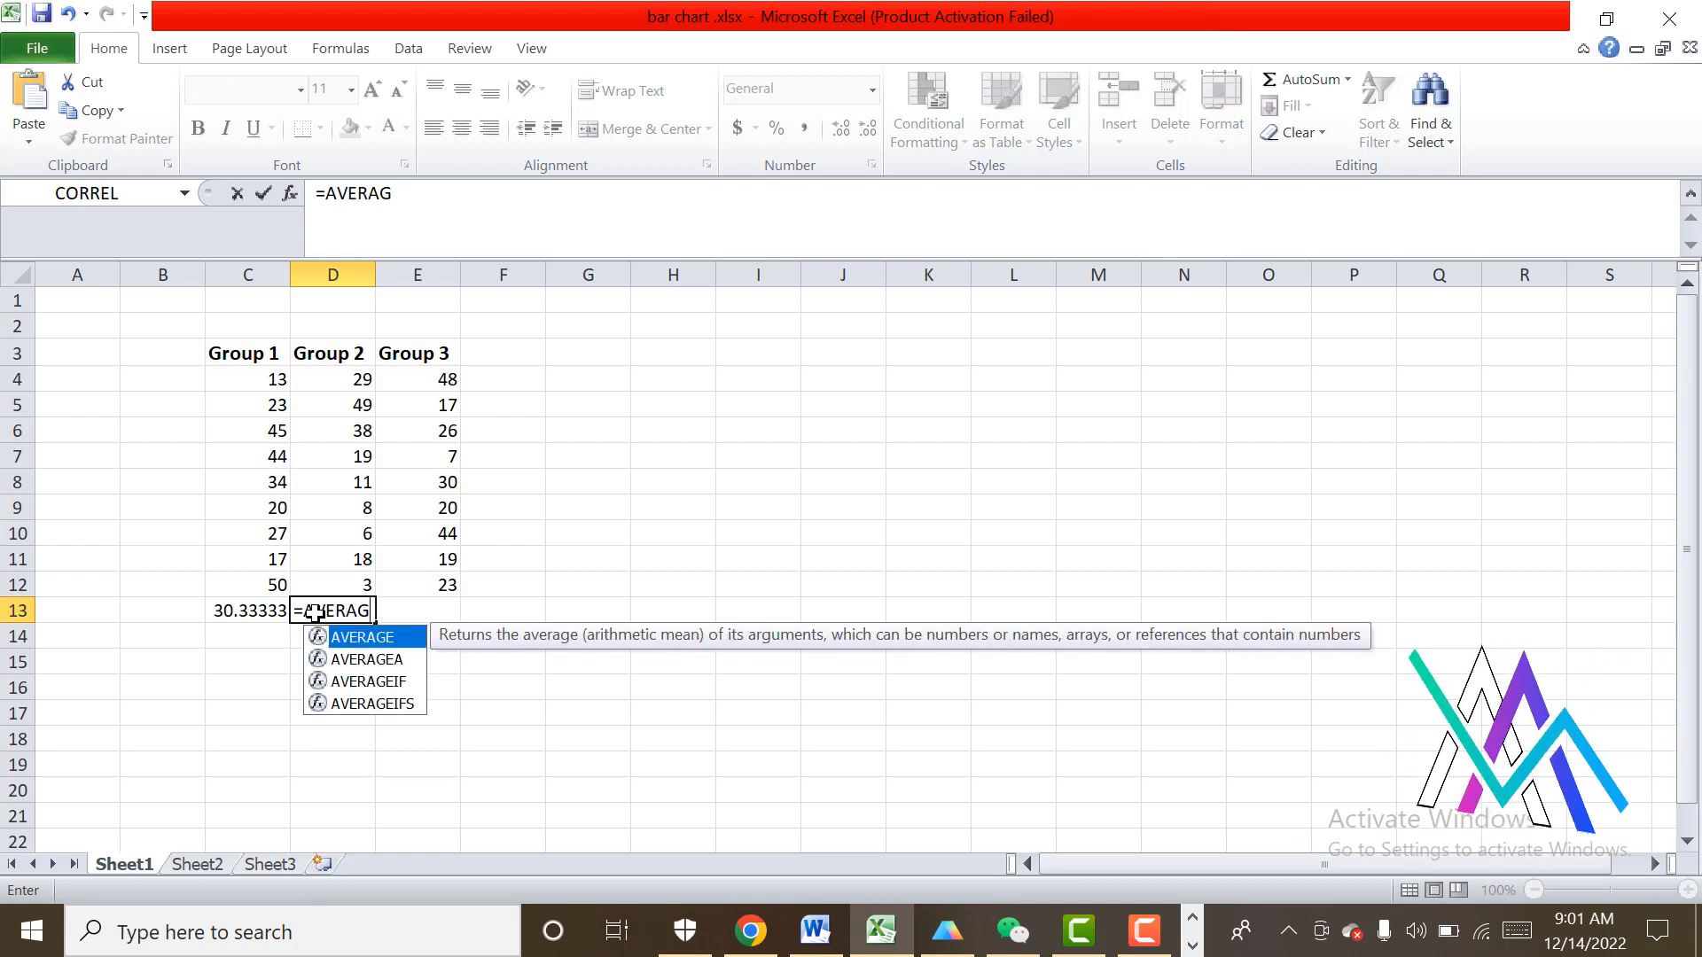
type("E(")
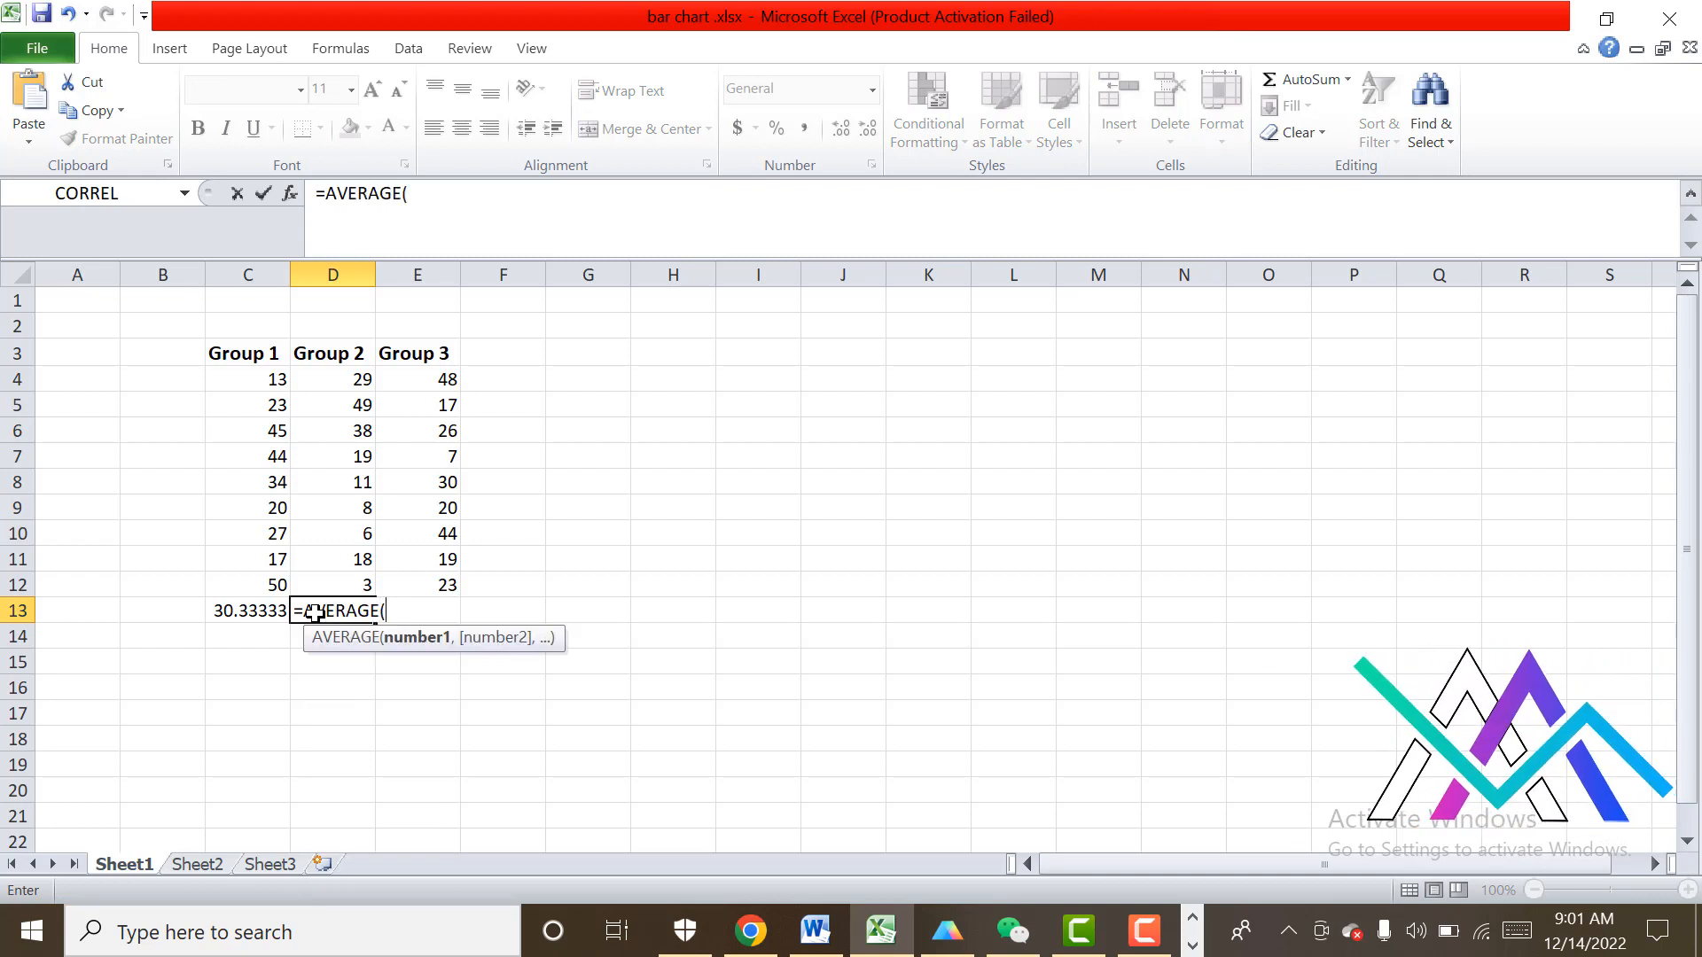
left_click(330, 379)
key("F8")
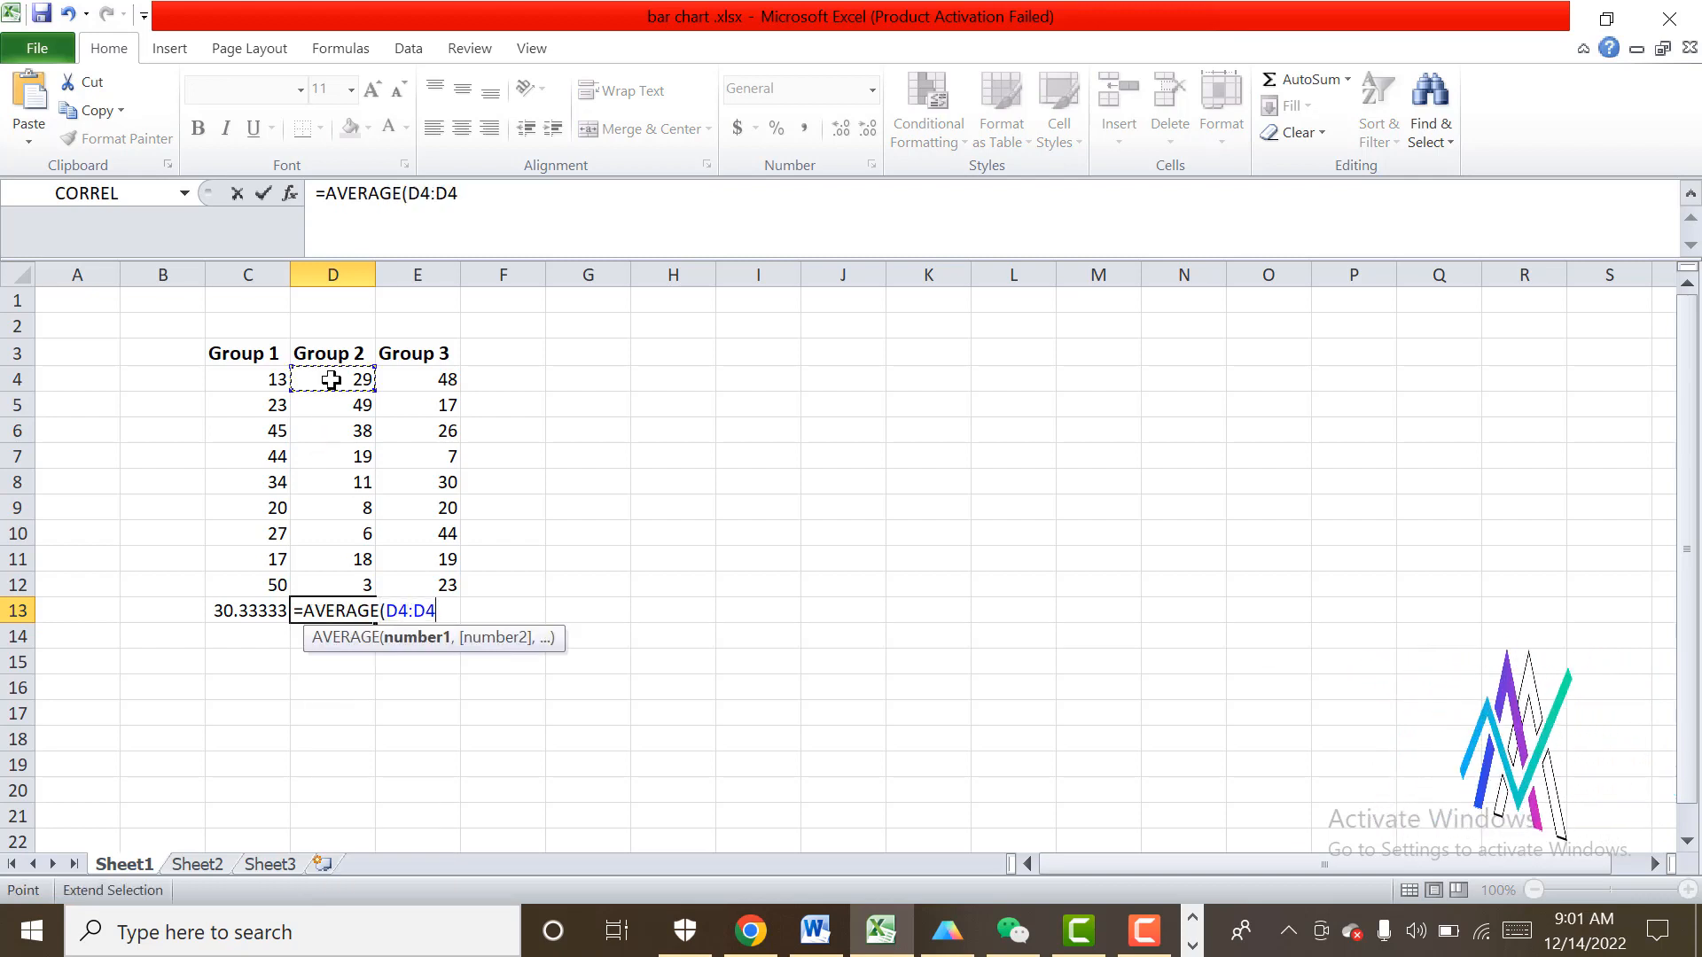
left_click(341, 585)
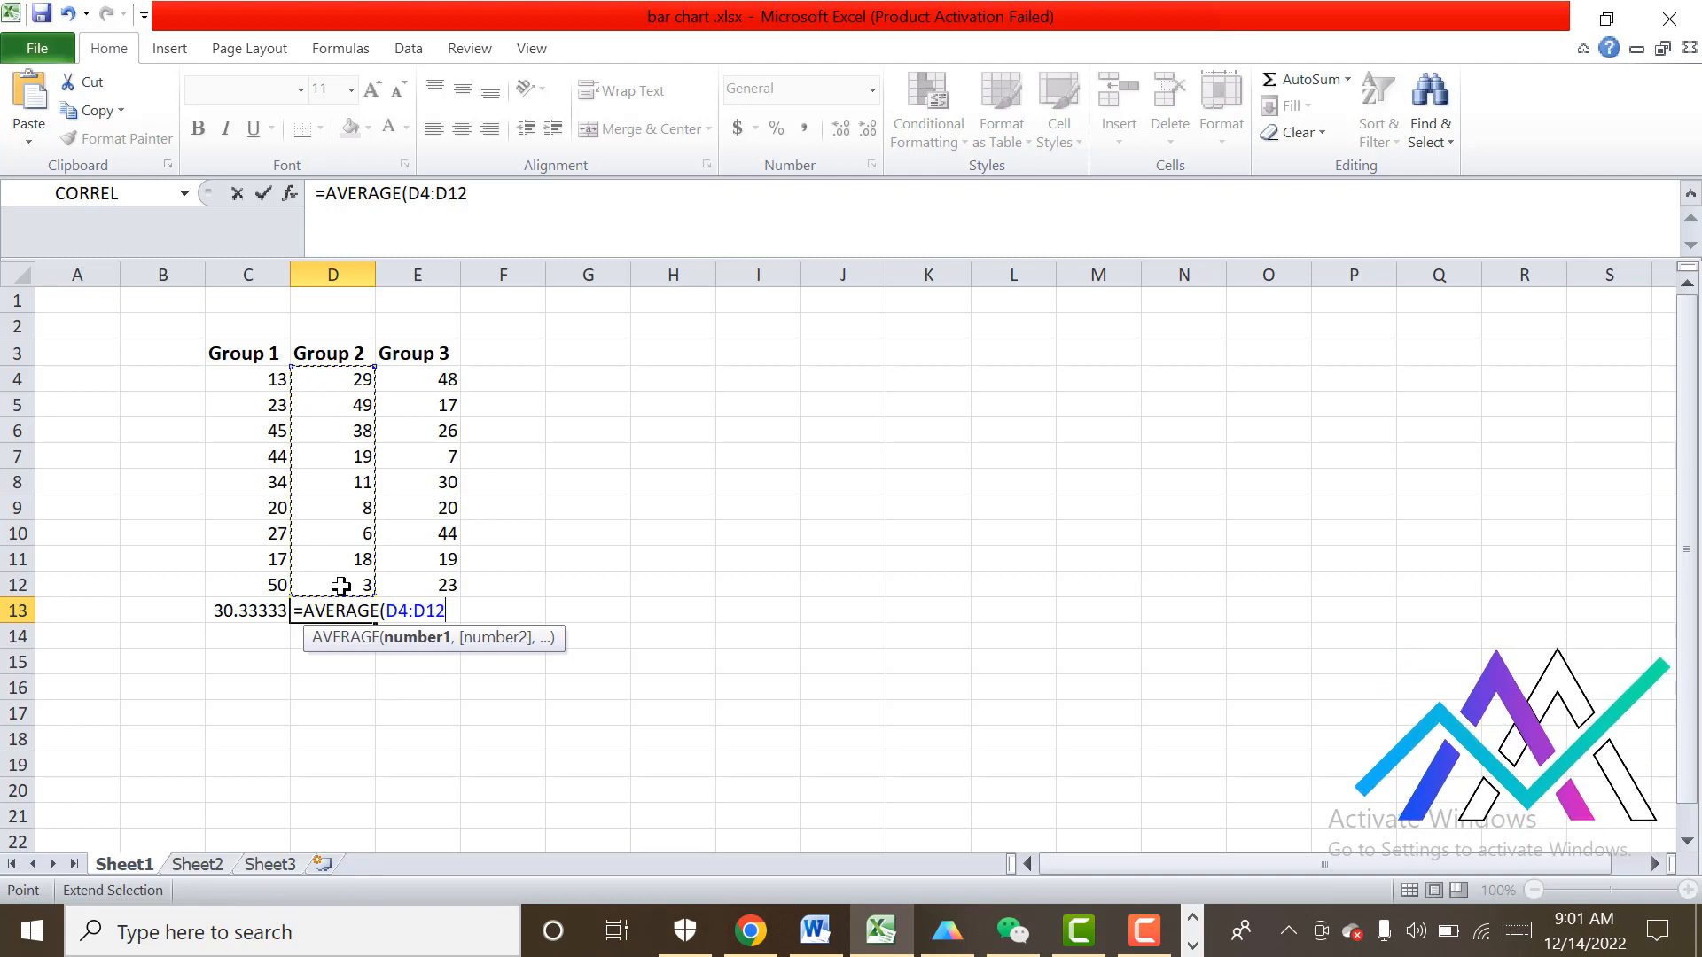
type(")")
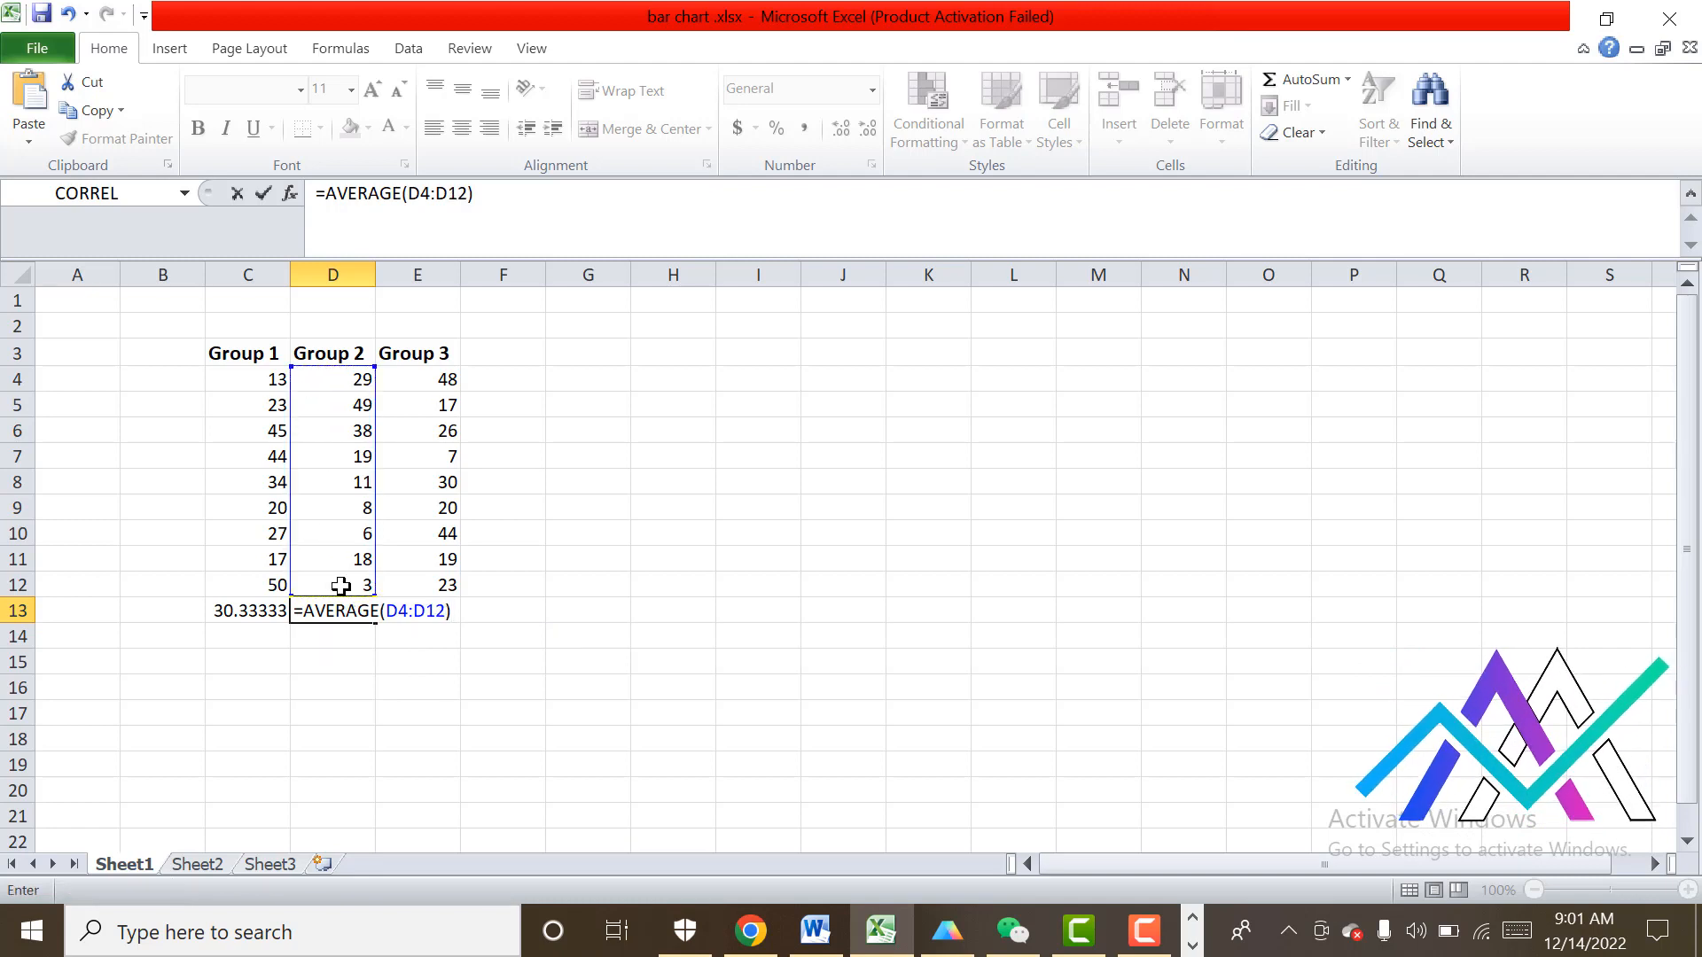
key("Return")
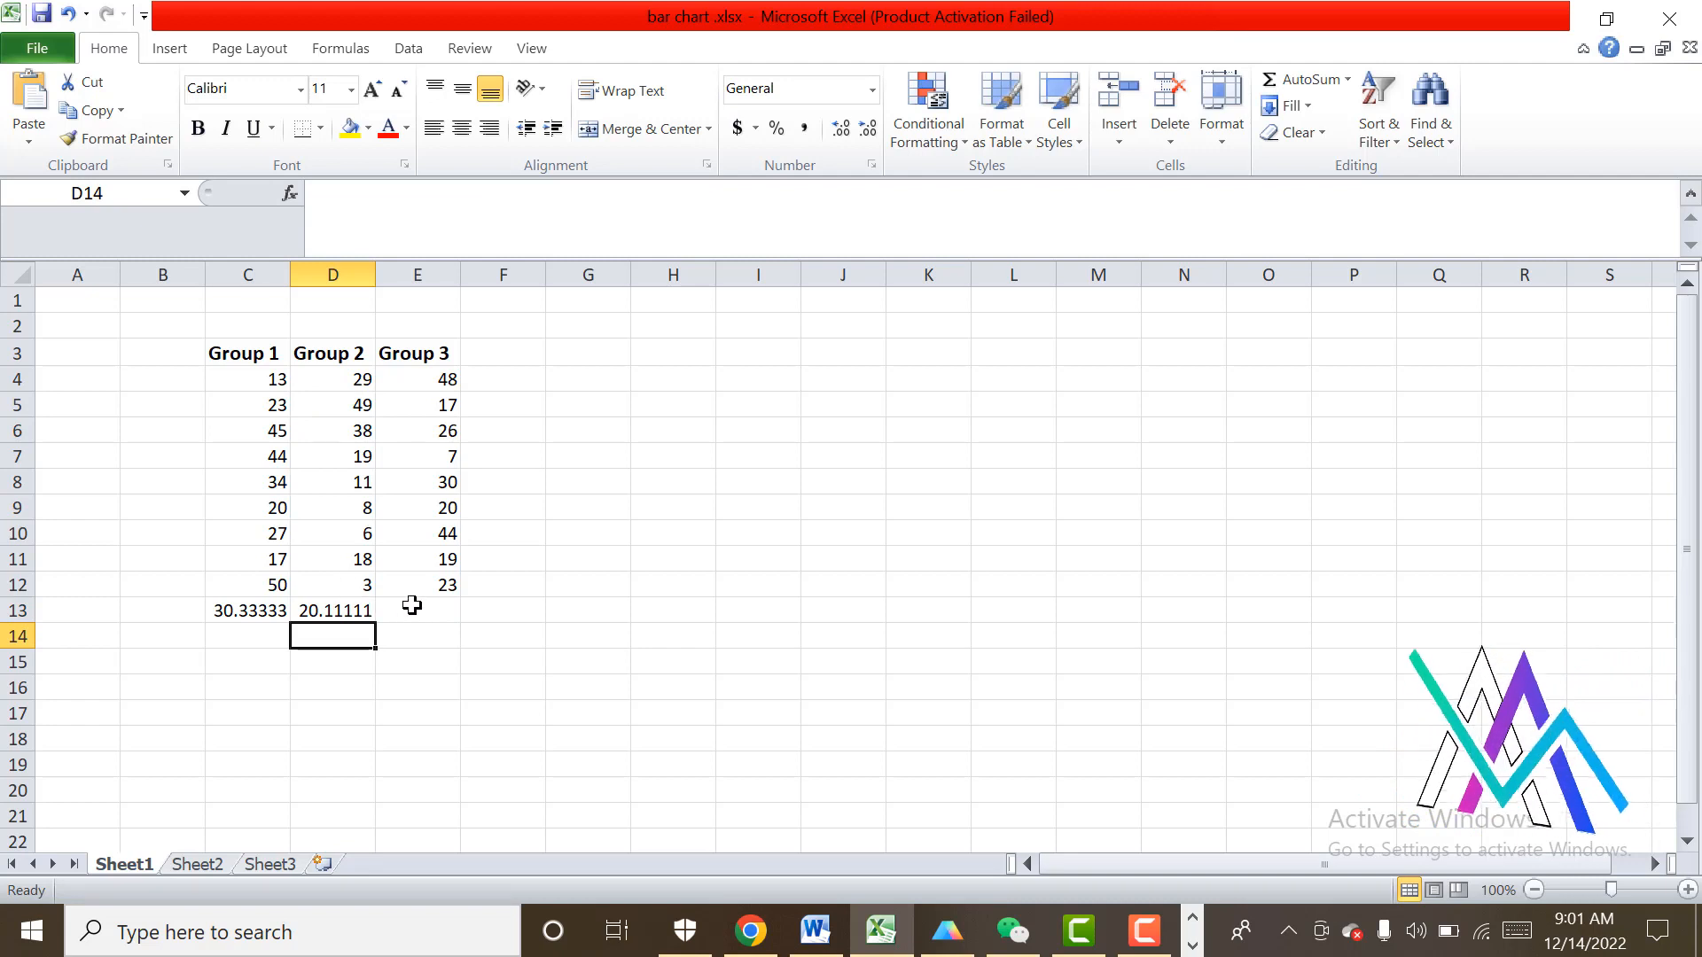
Calculate the Group 3 average in cell E13 with =AVERAGE(E4:E12).
left_click(413, 608)
type("=")
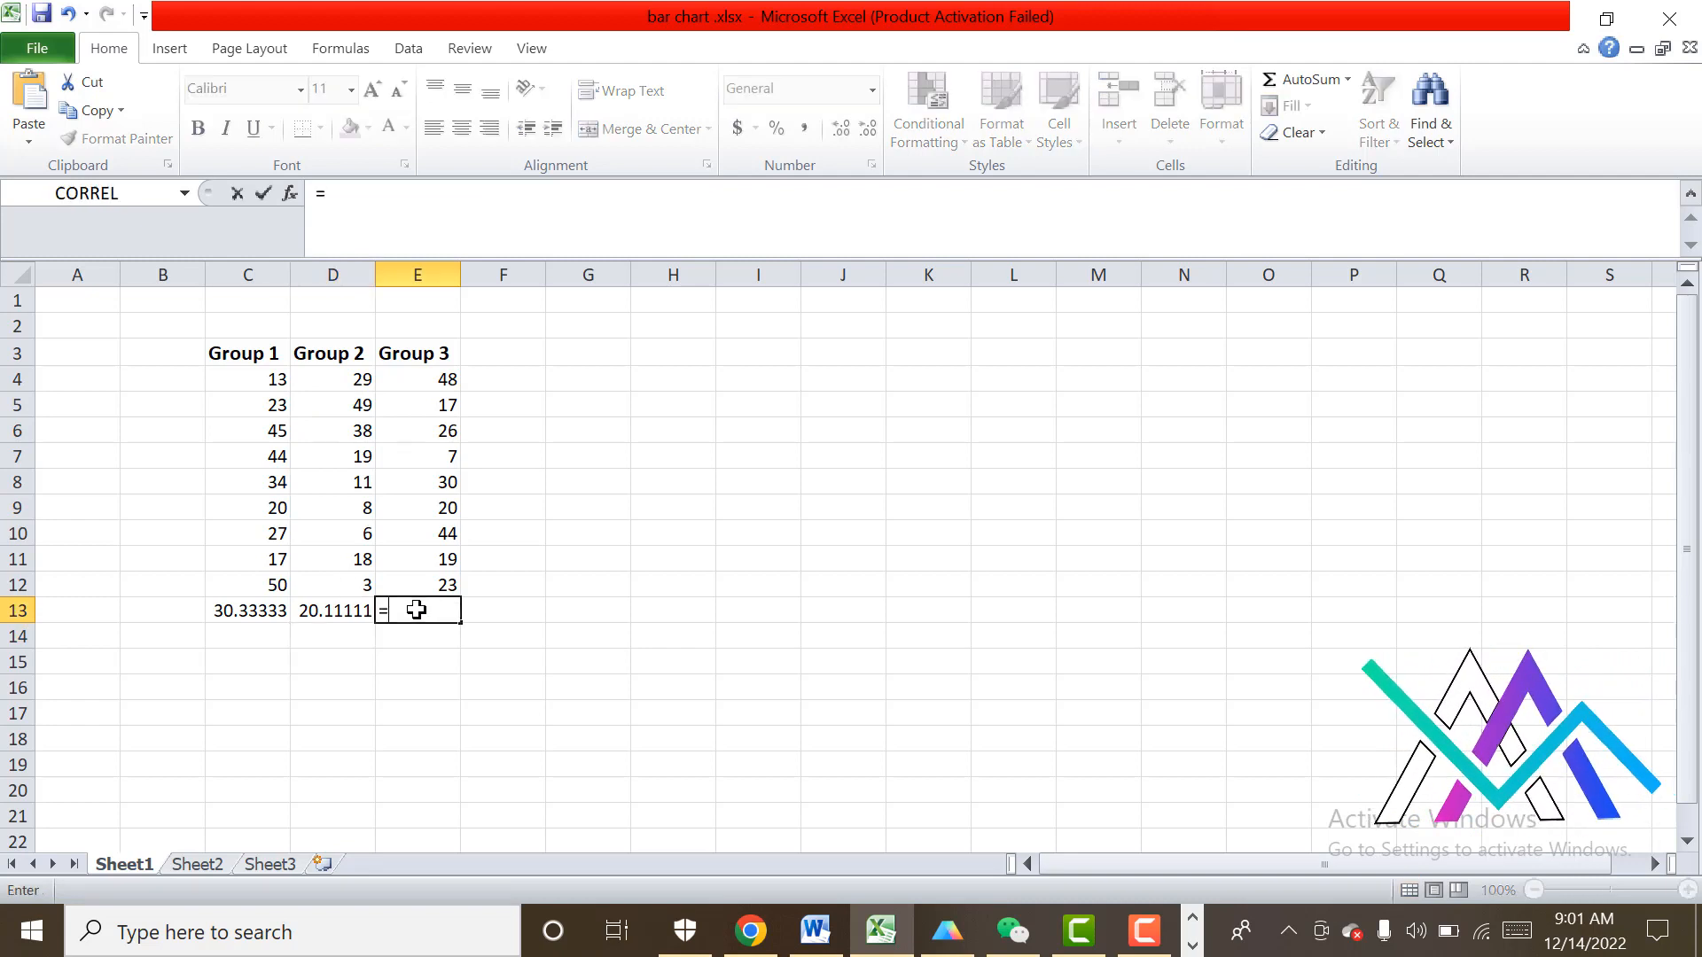
type("AVE")
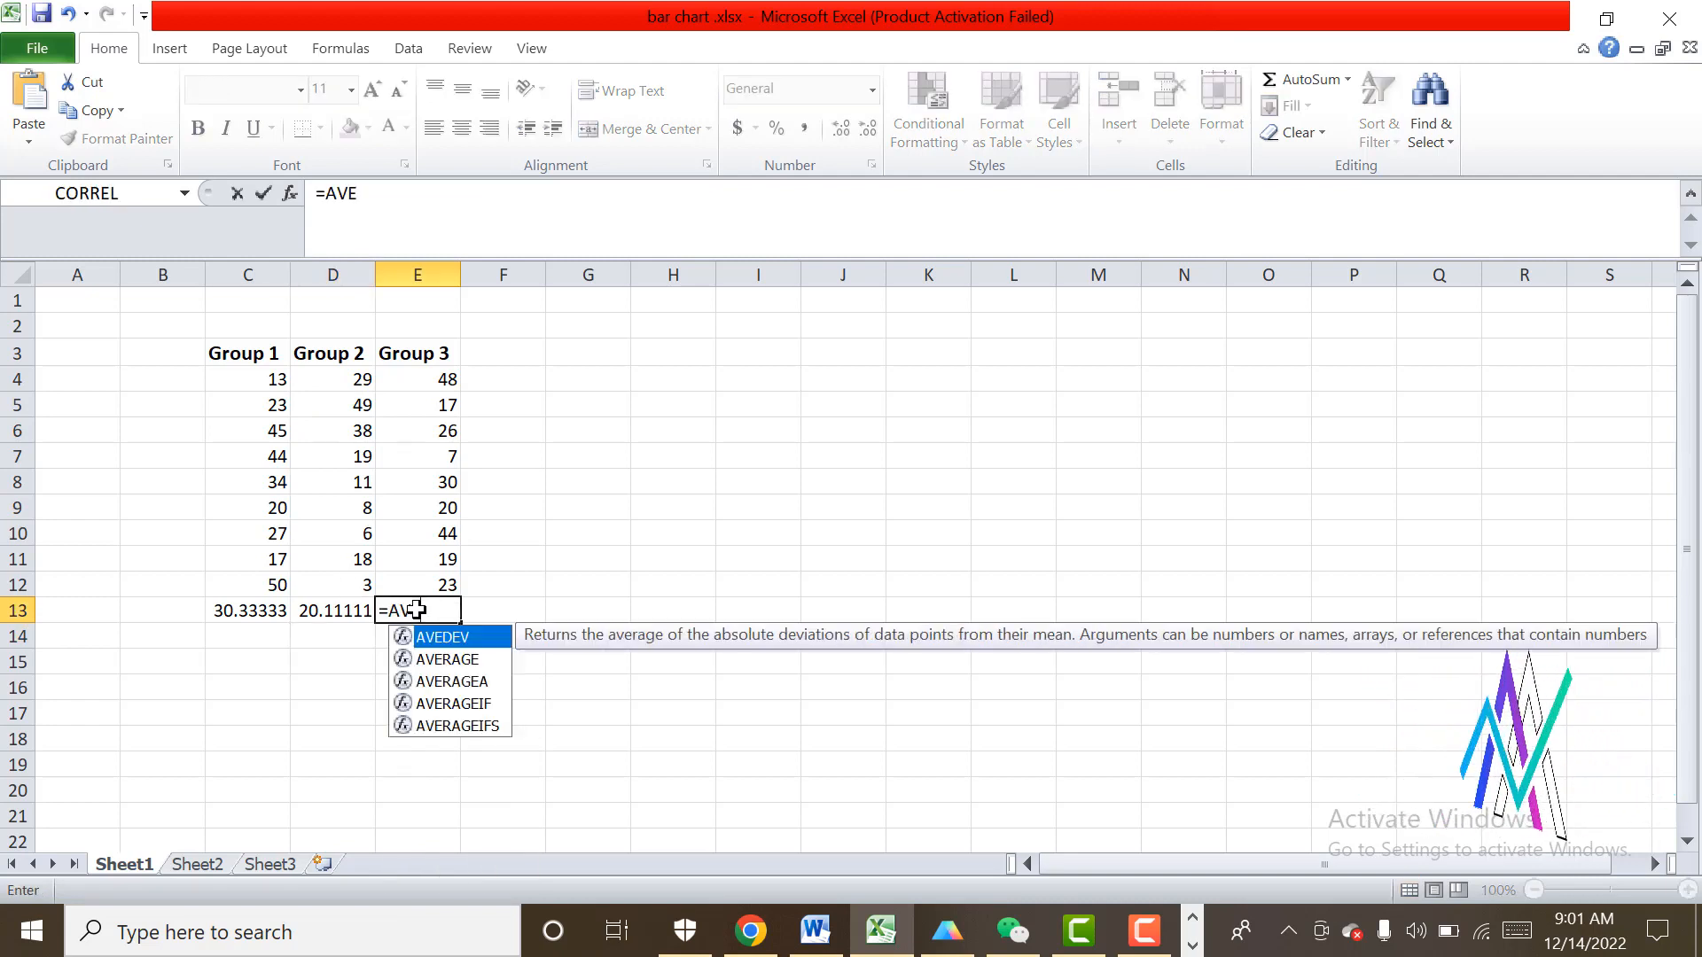
type("RAGE")
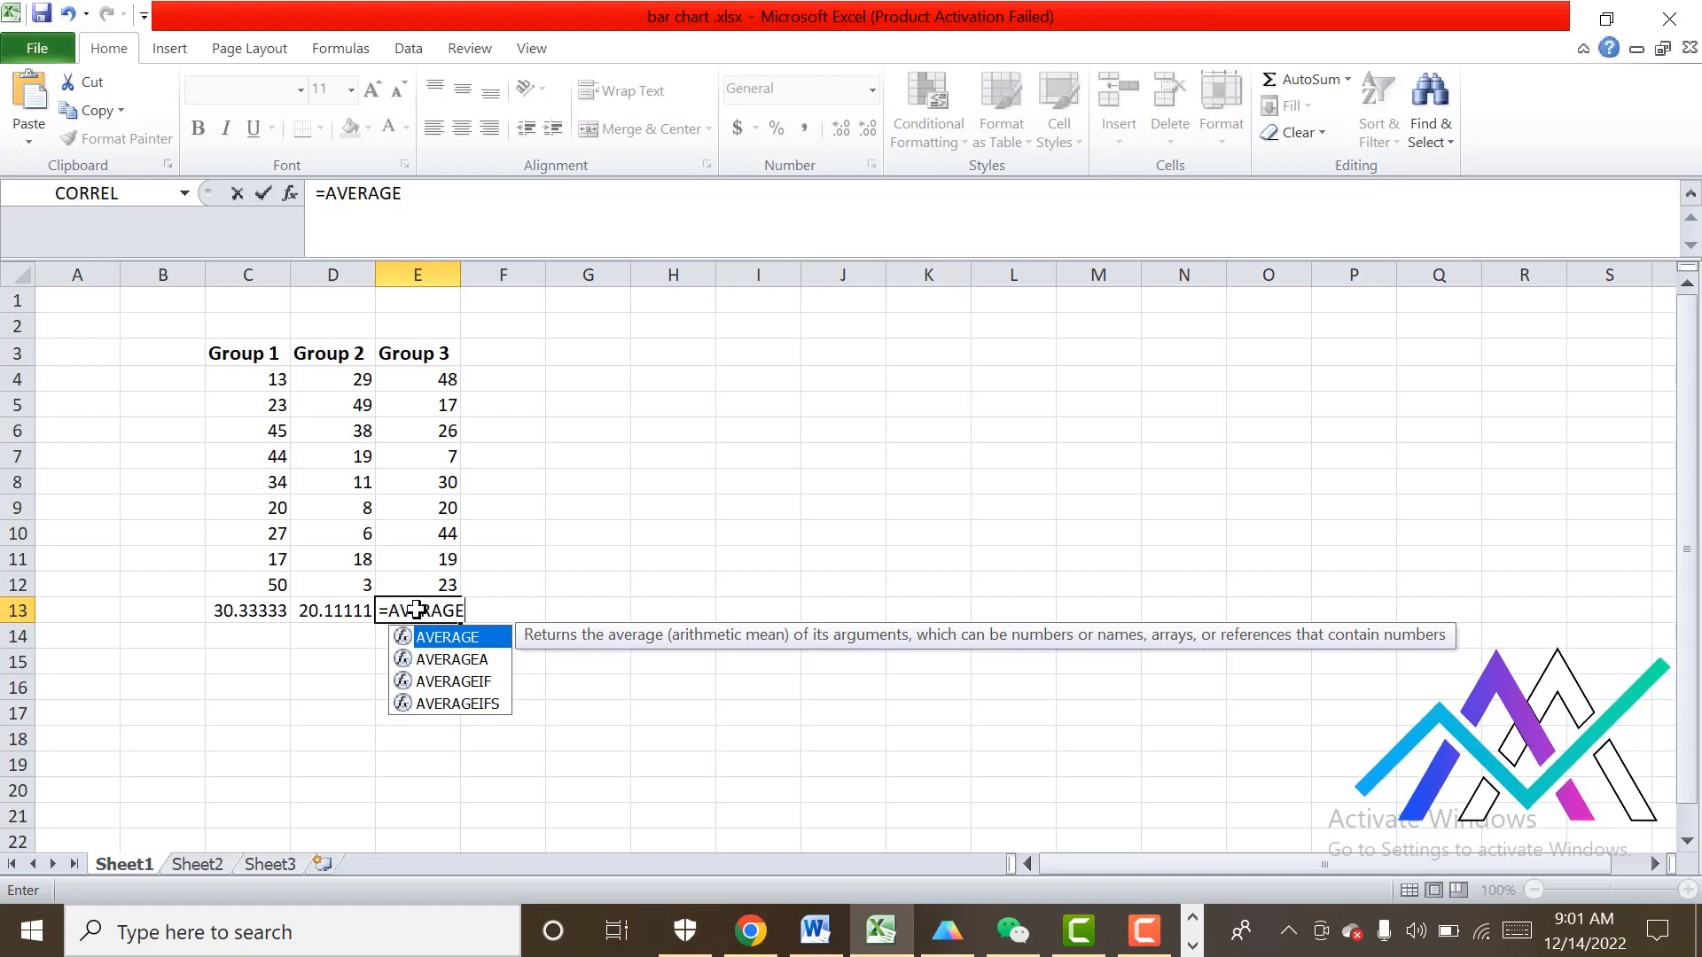
type("(")
left_click(419, 383)
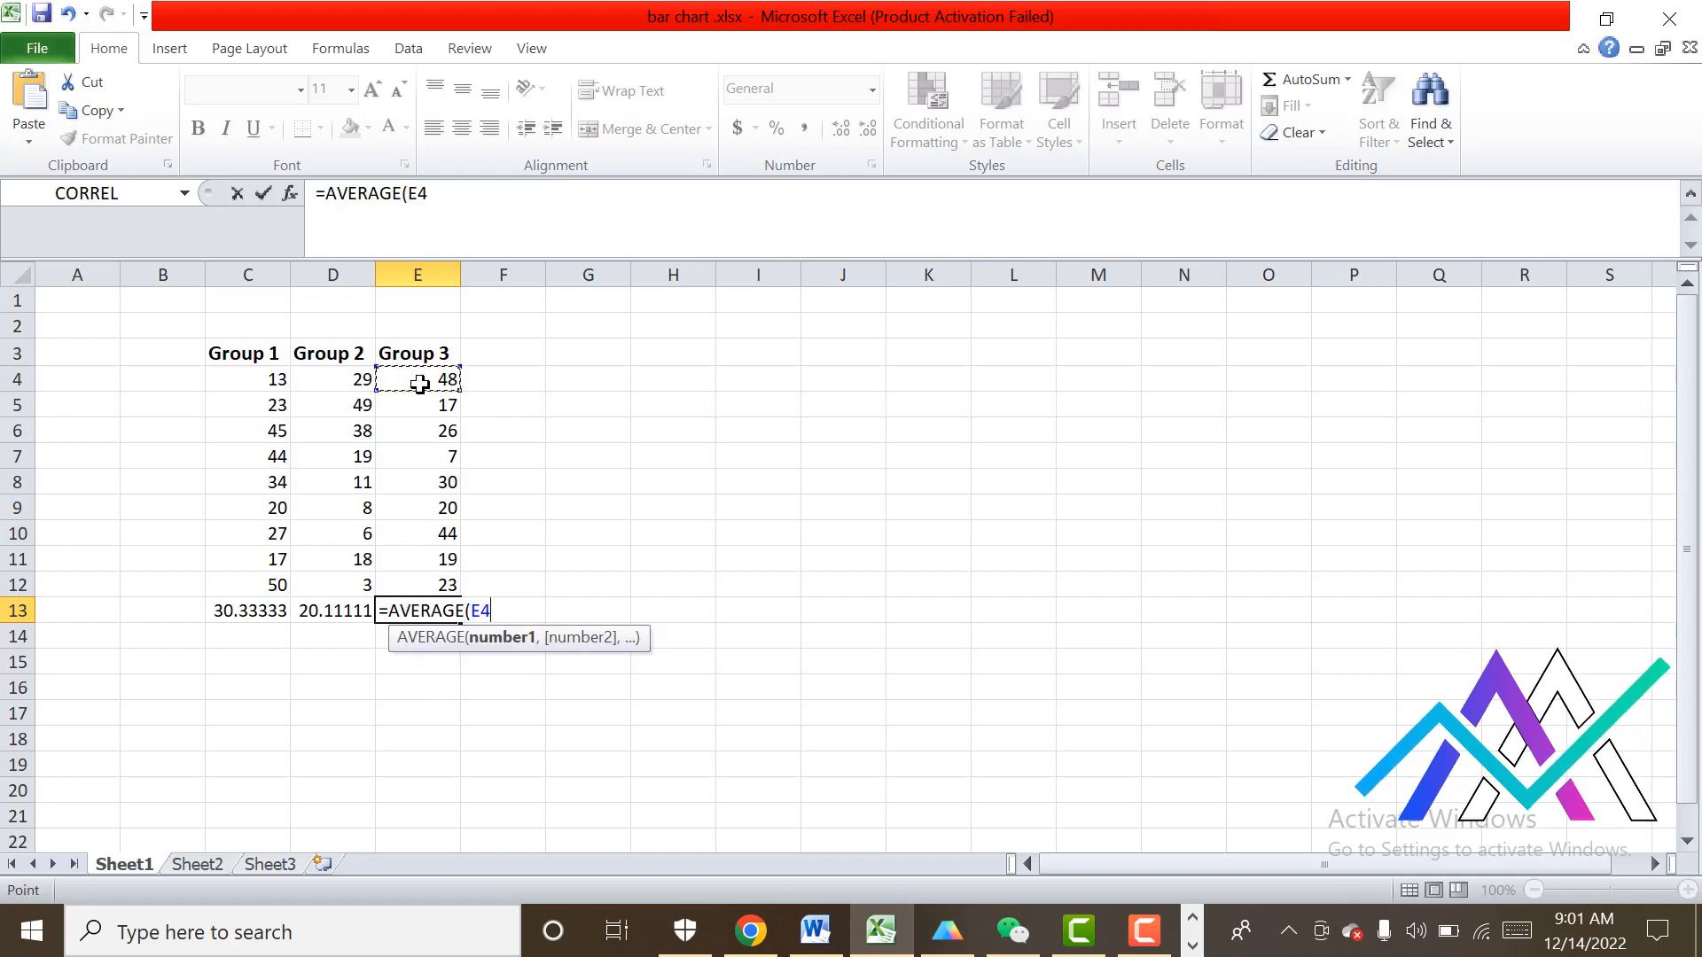
key("F8")
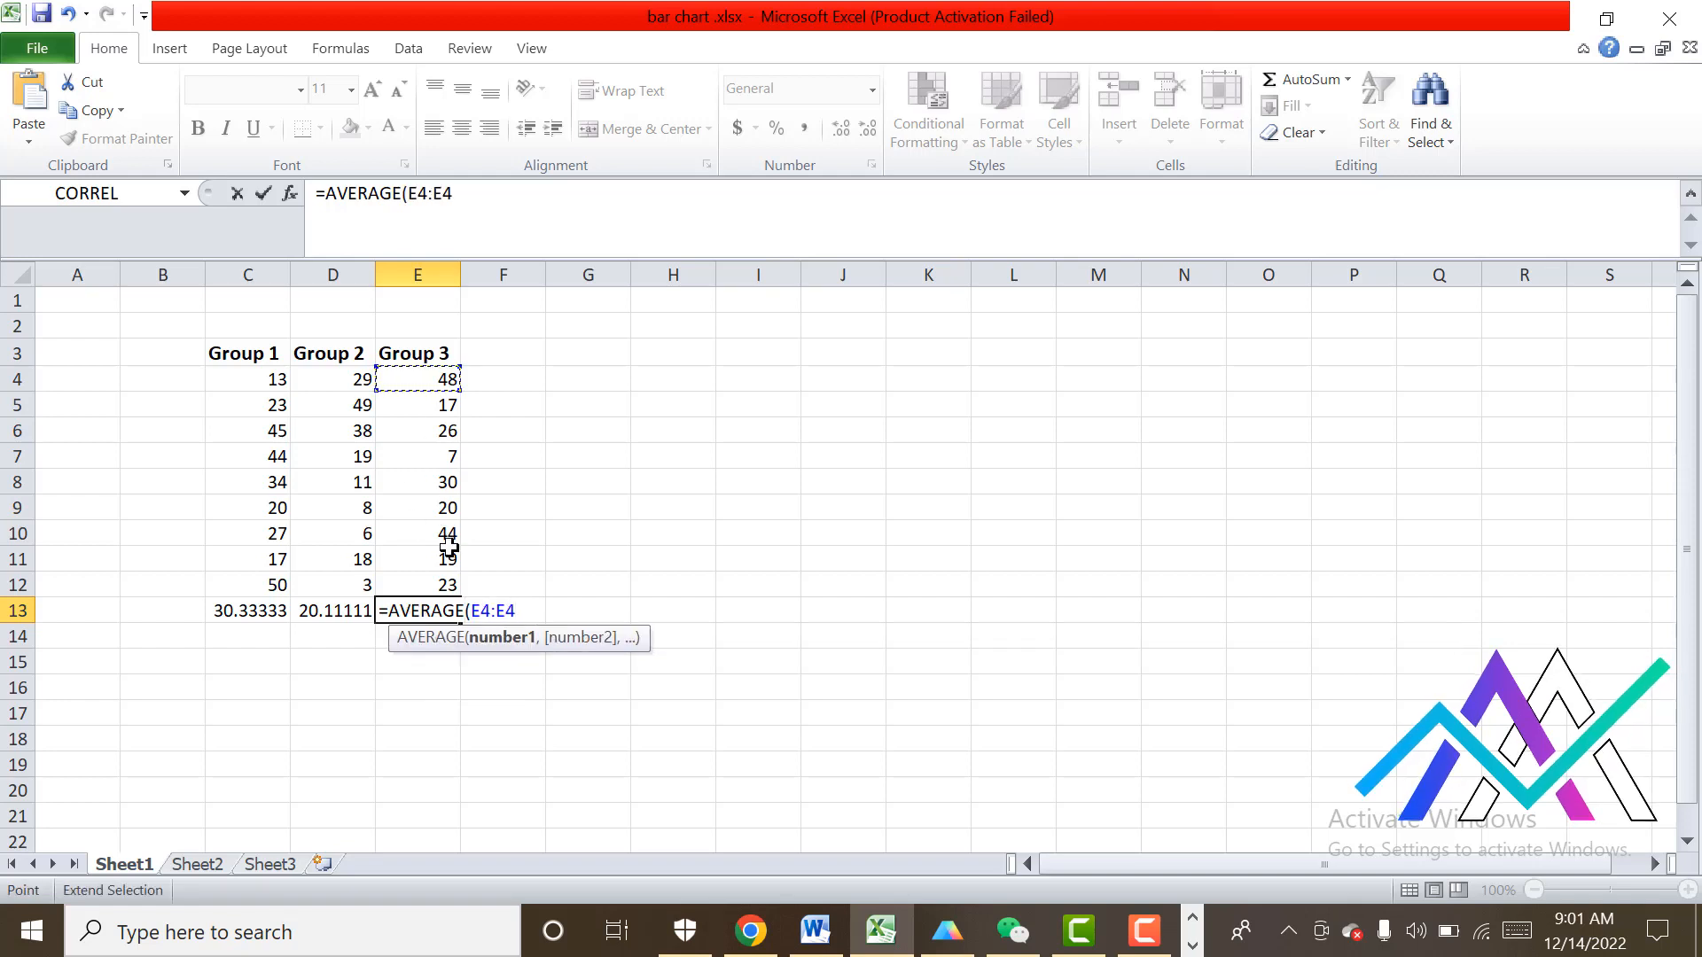
left_click(421, 585)
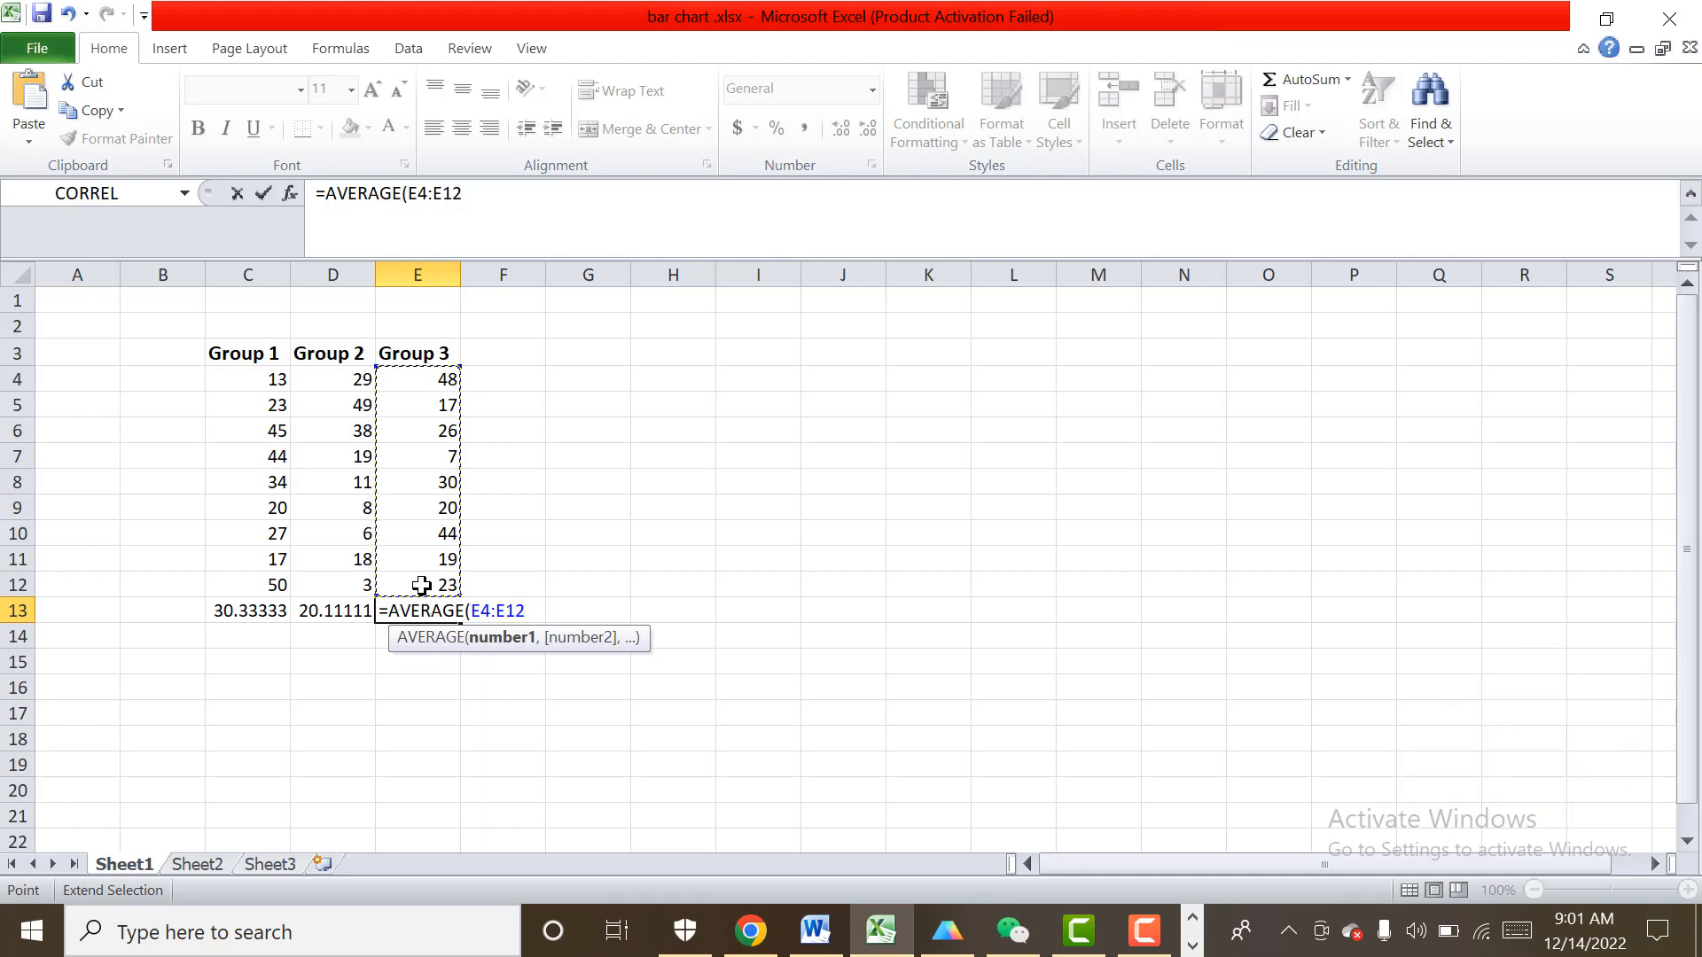
type(")")
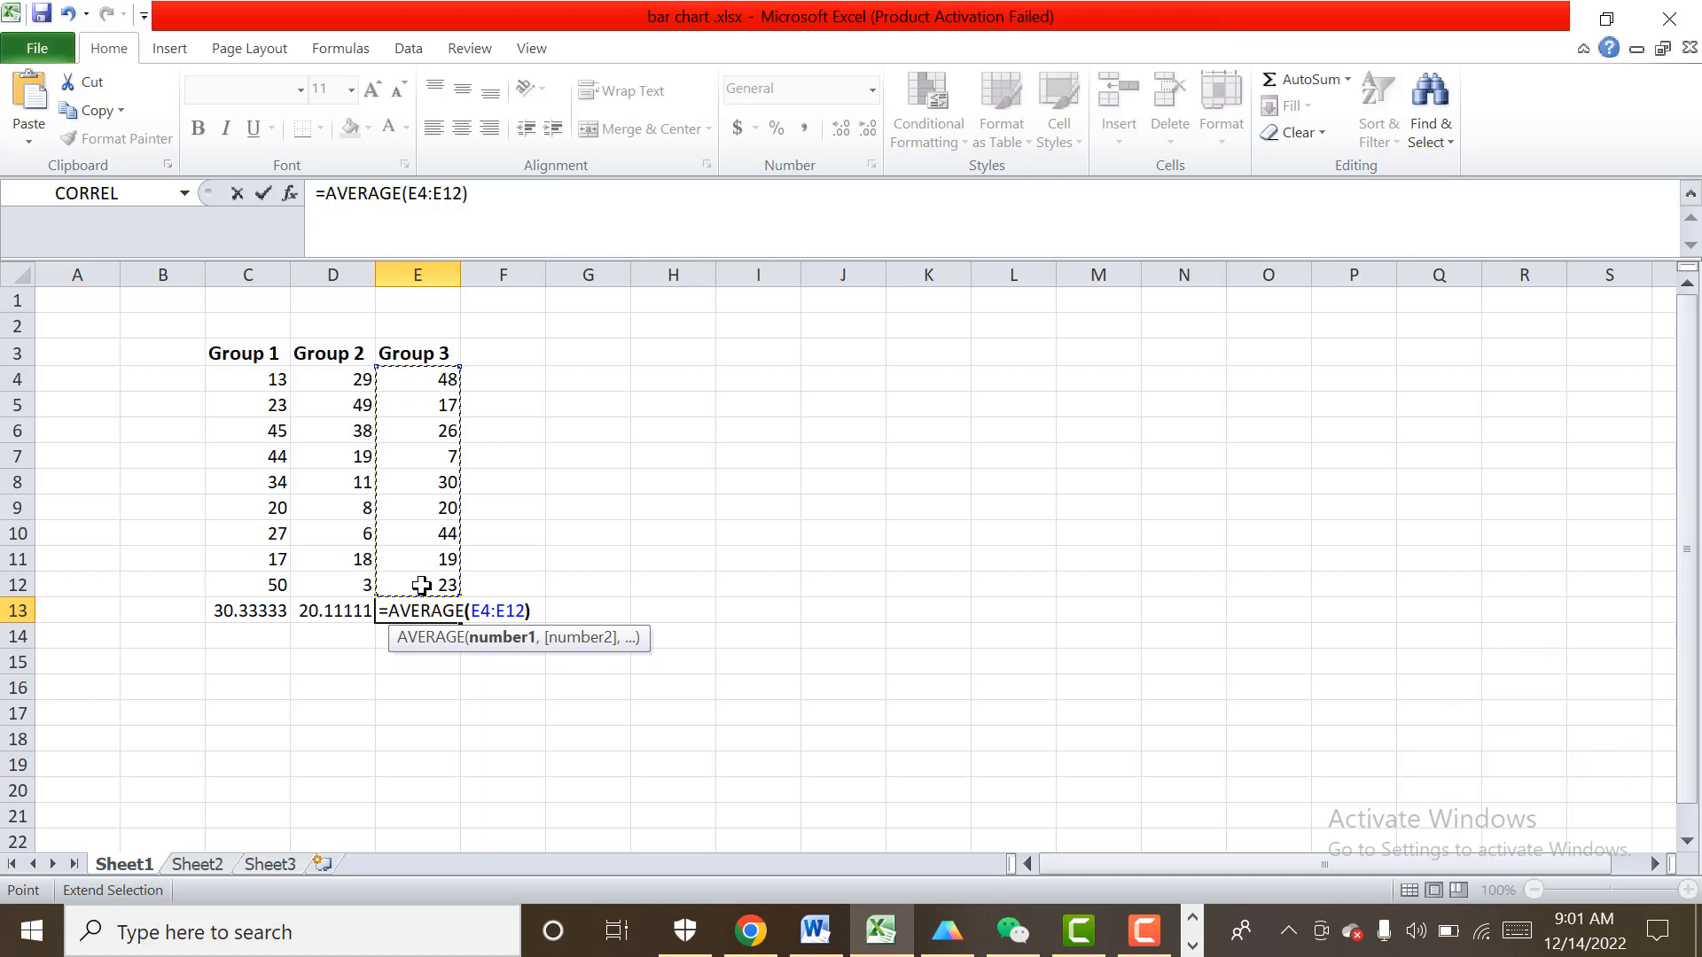
key("Return")
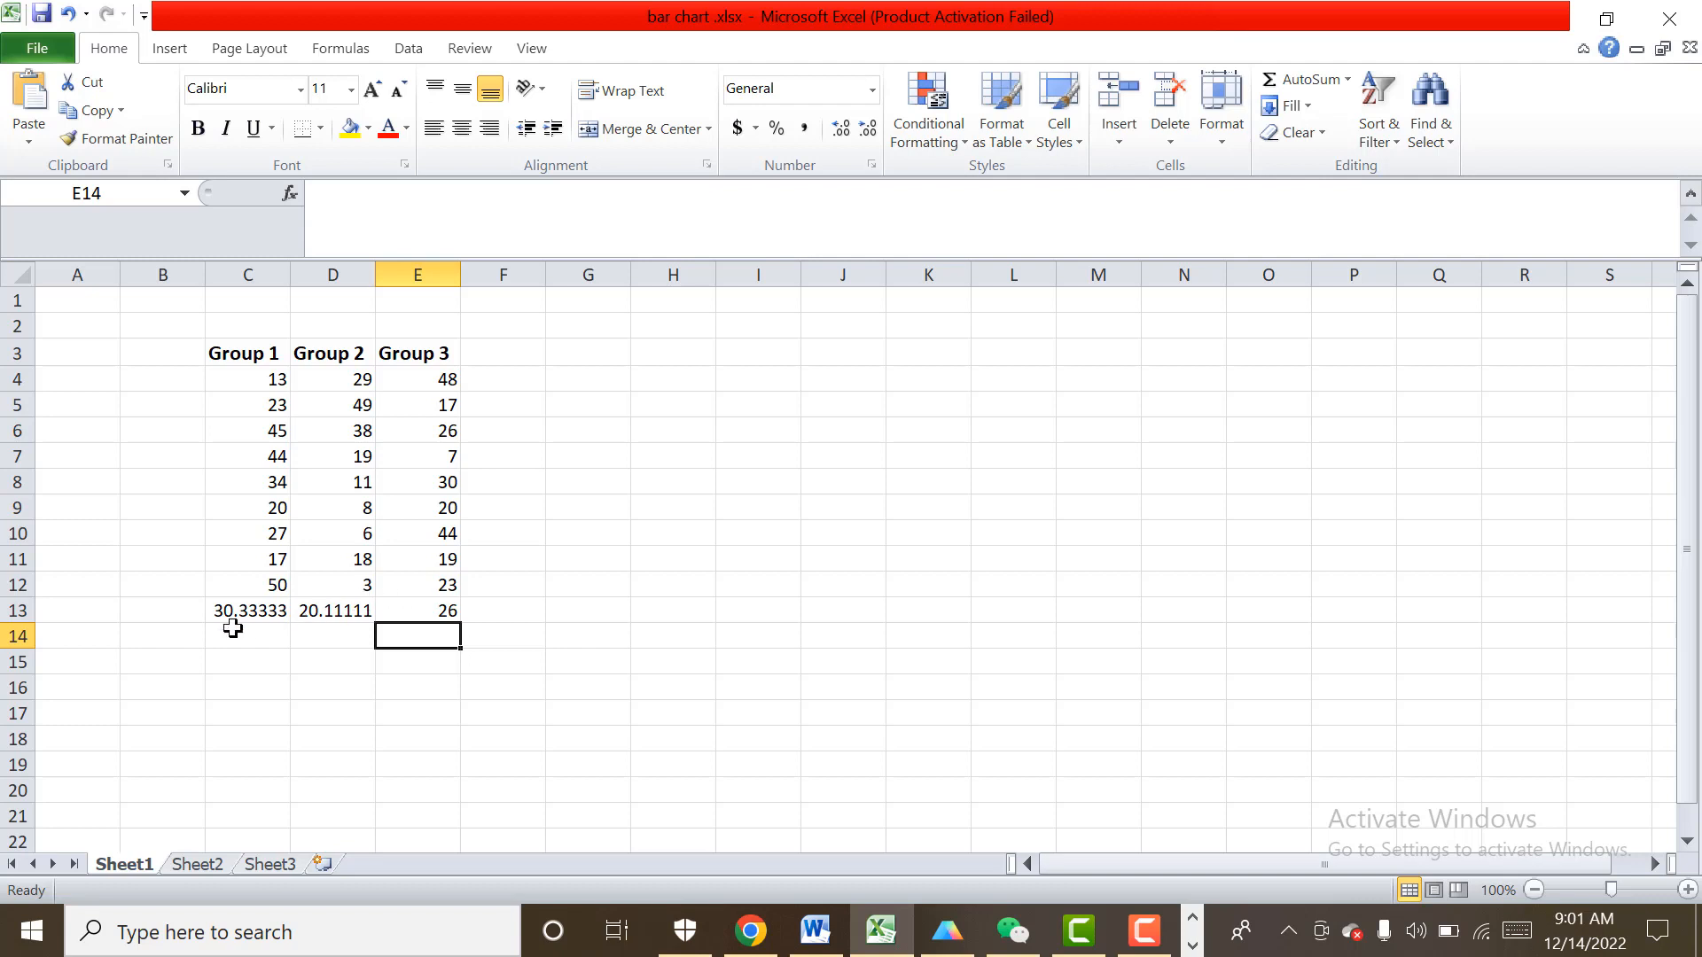
left_click_drag(248, 612, 422, 612)
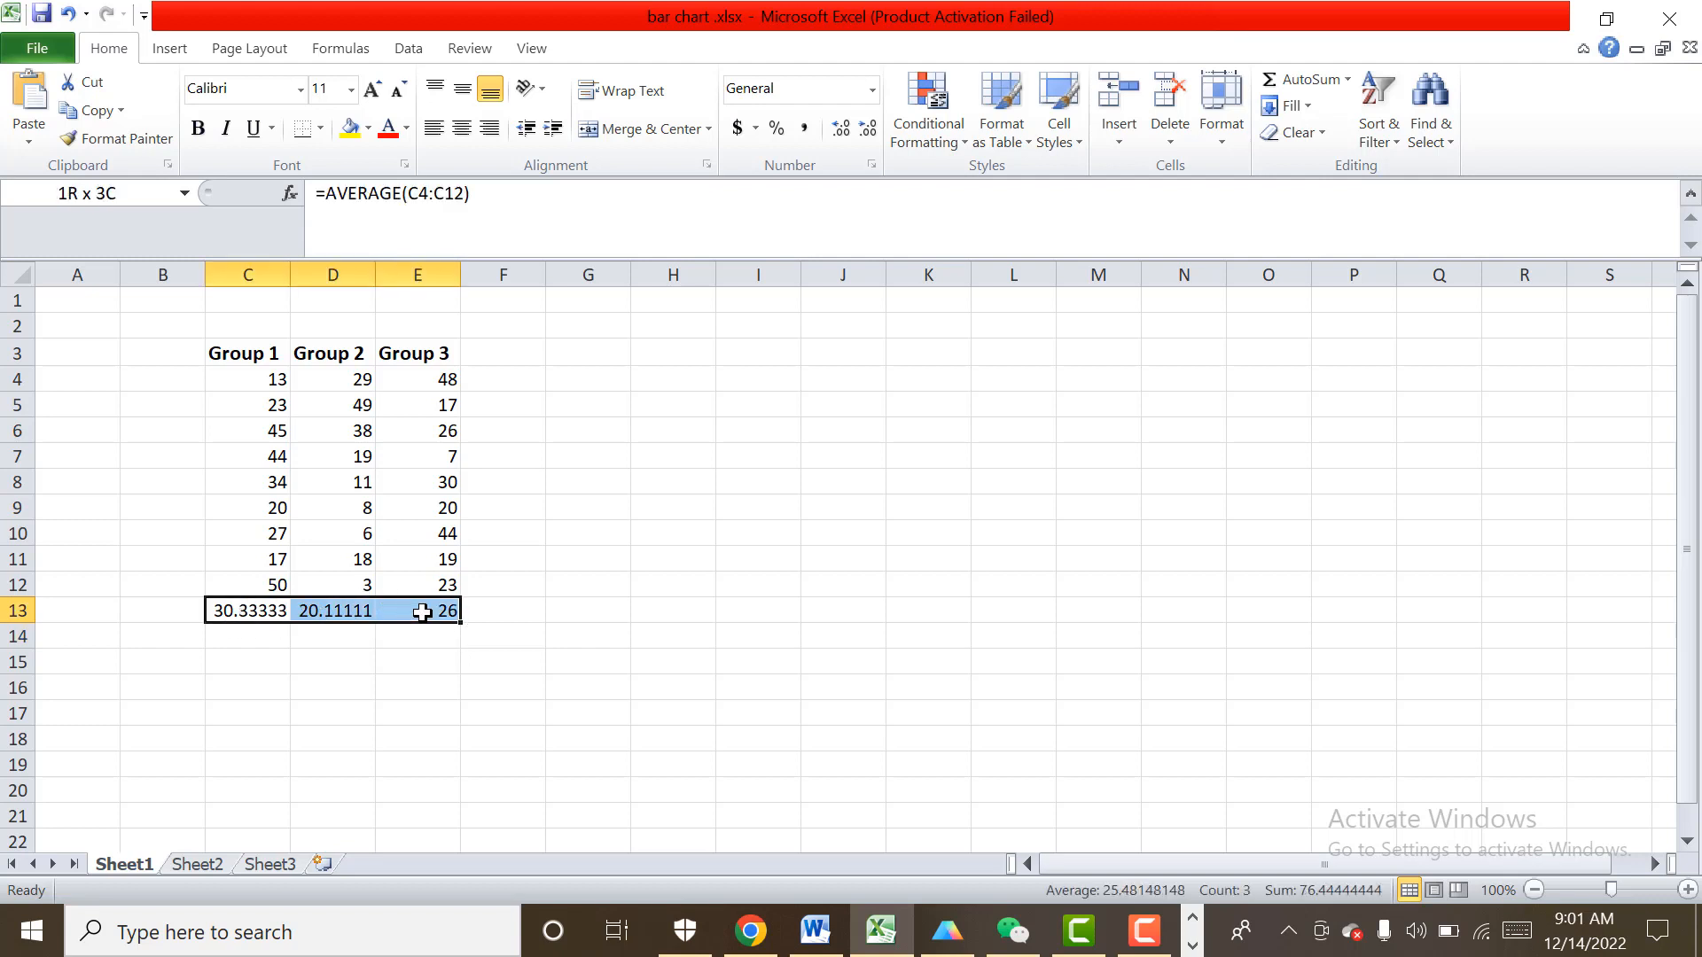
left_click(627, 577)
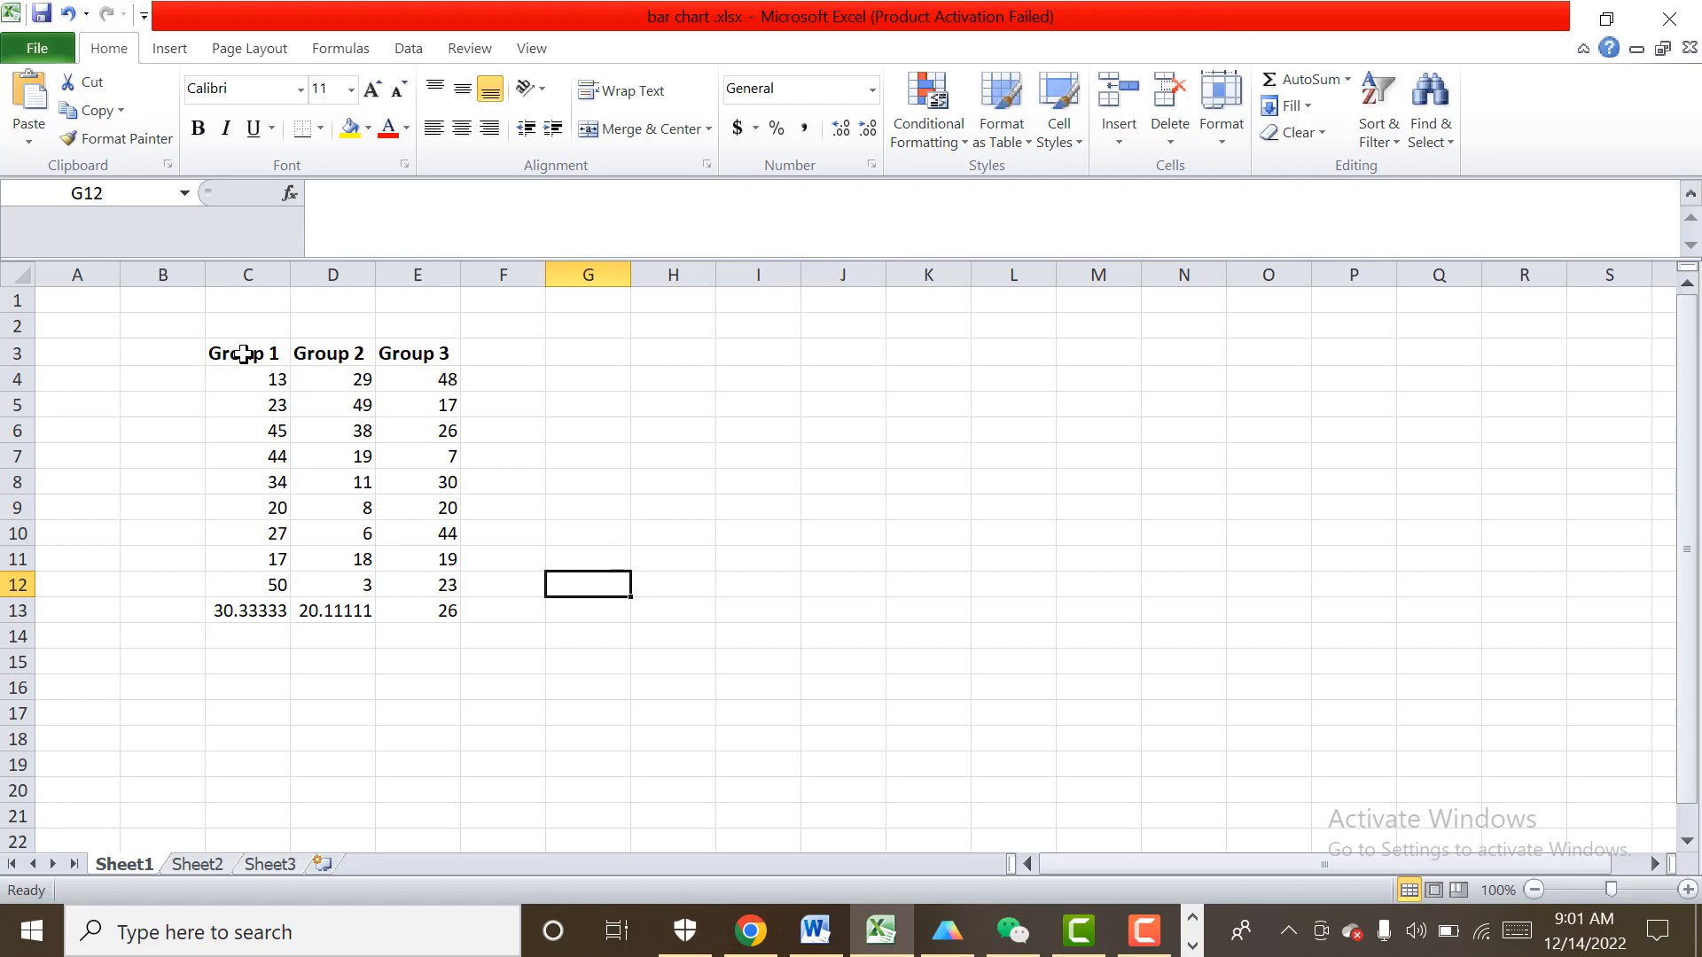
Copy the three groups with their headings, C3:E12, and switch to the GraphPad Prism project.
left_click_drag(242, 353, 460, 578)
key("ctrl+c")
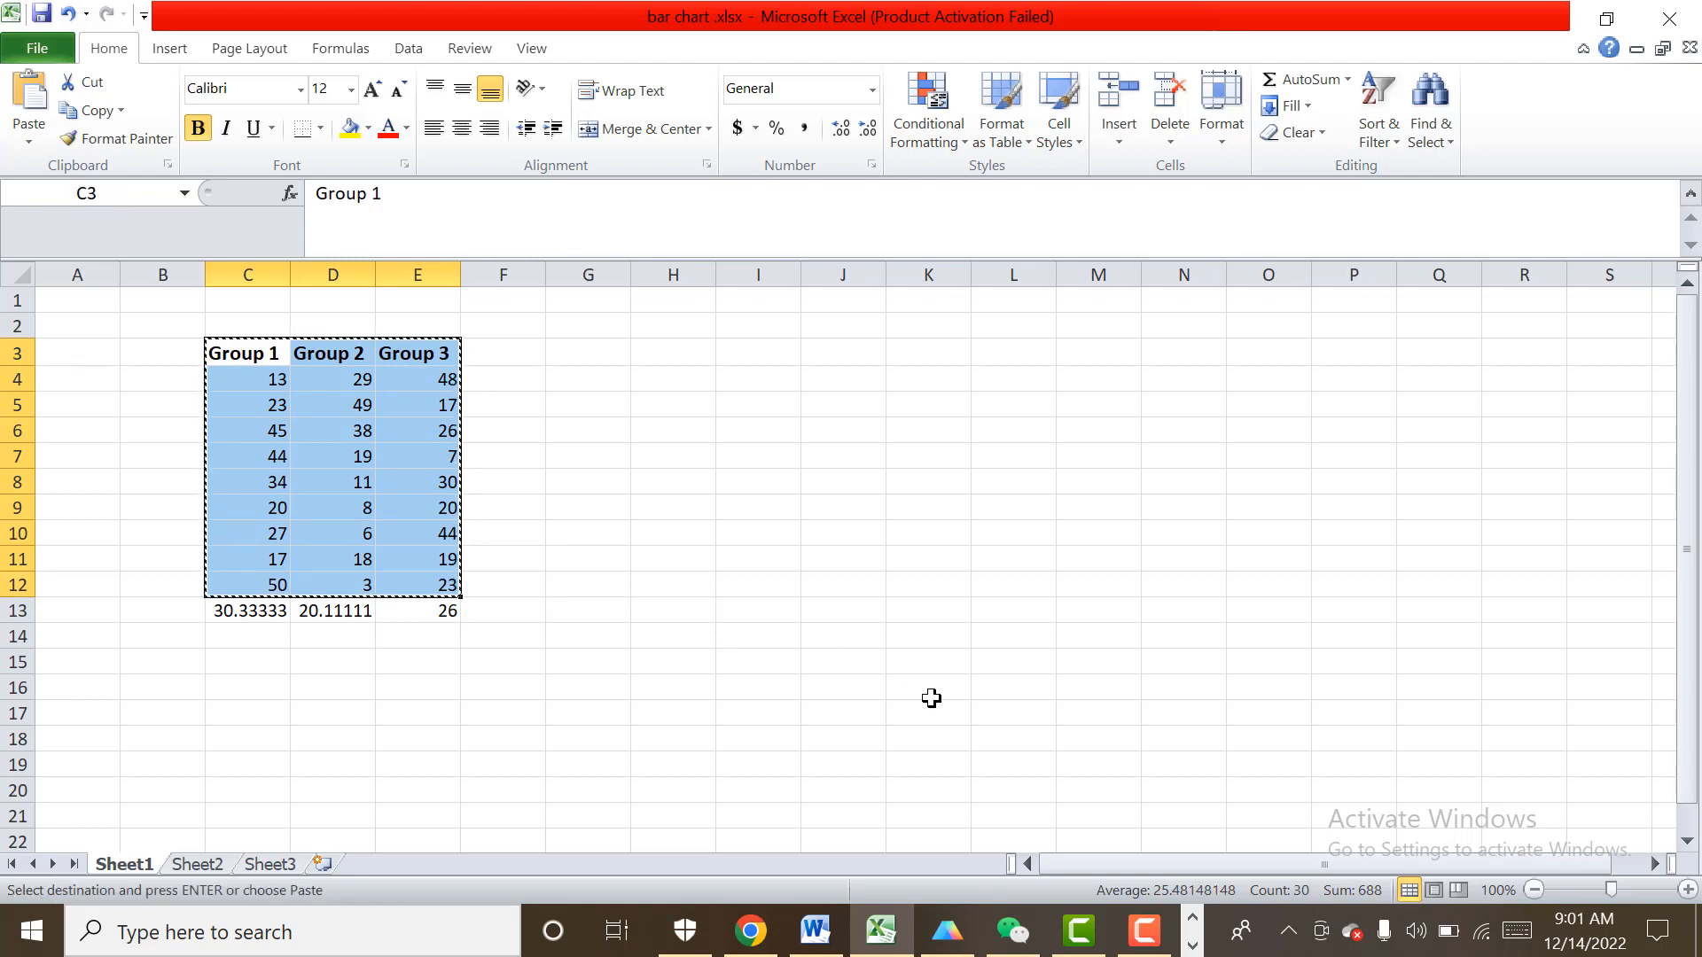
left_click(952, 947)
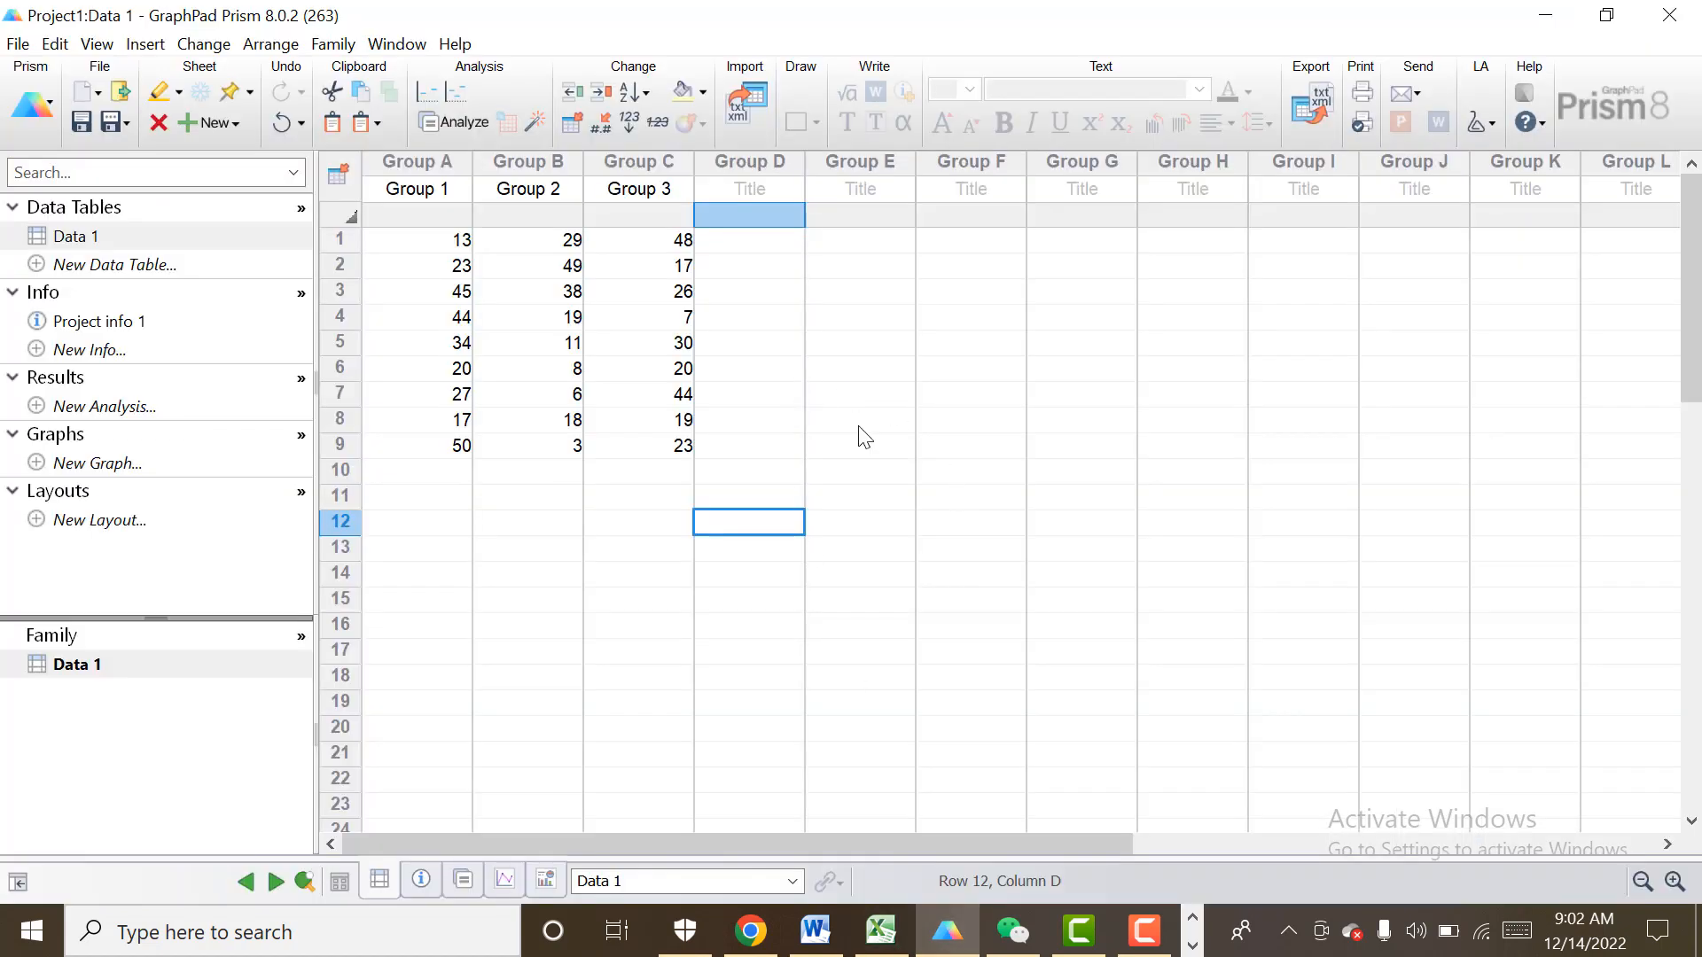
left_click(769, 344)
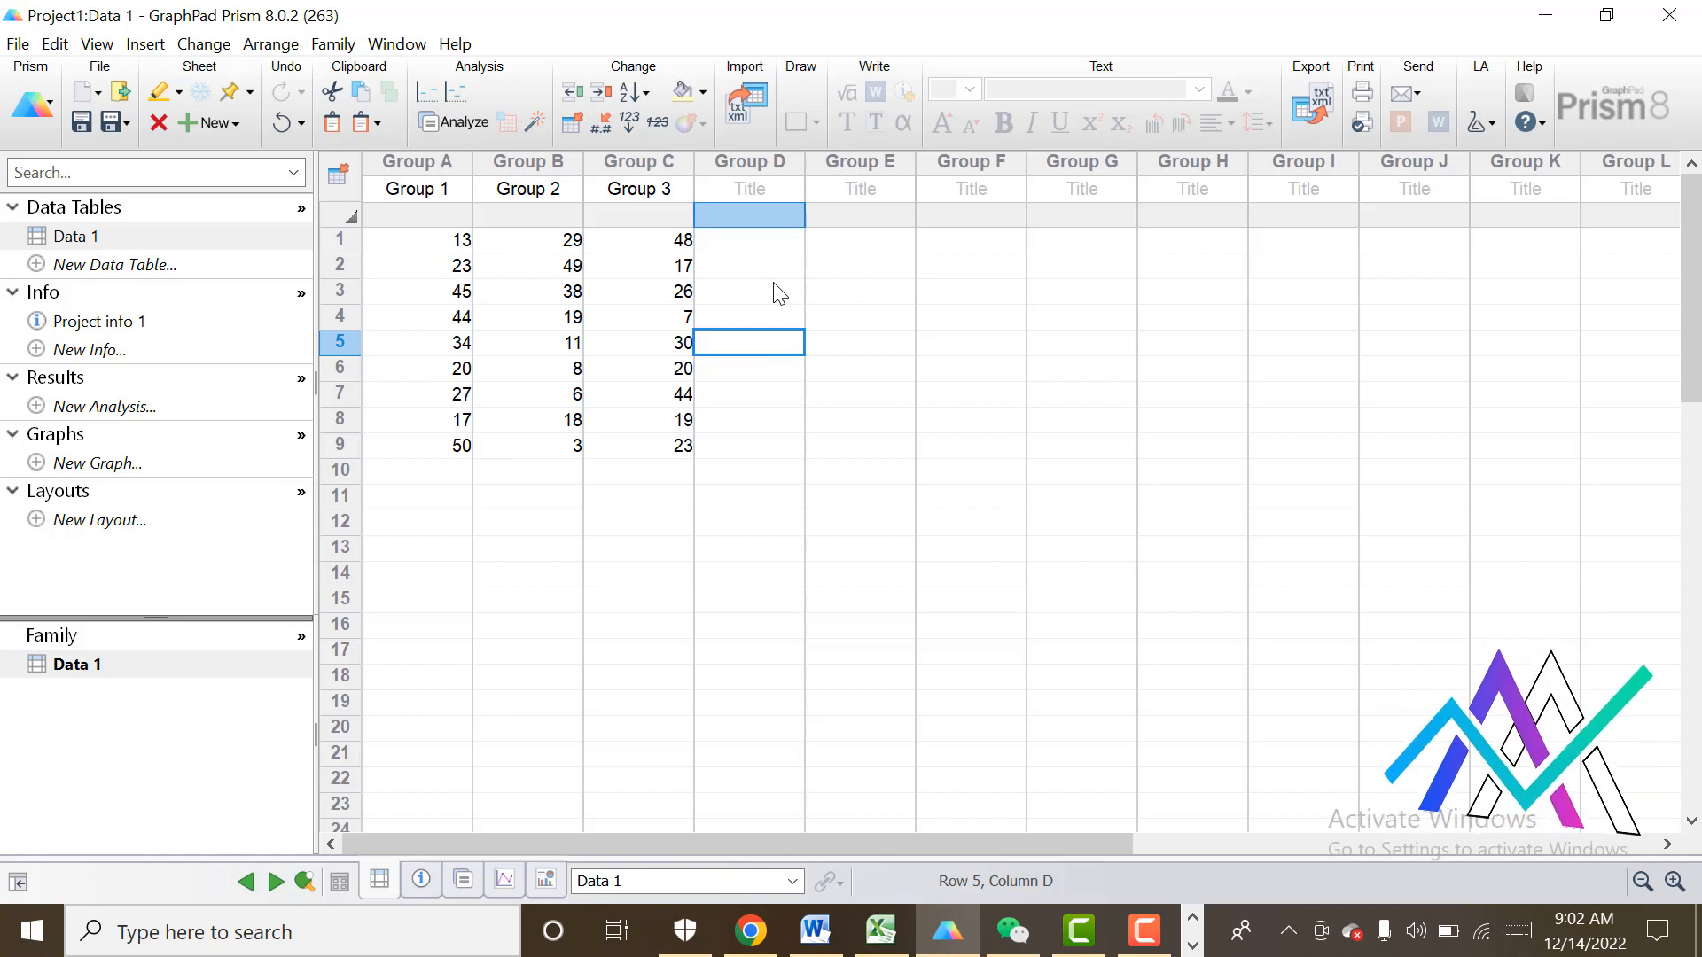
left_click(768, 546)
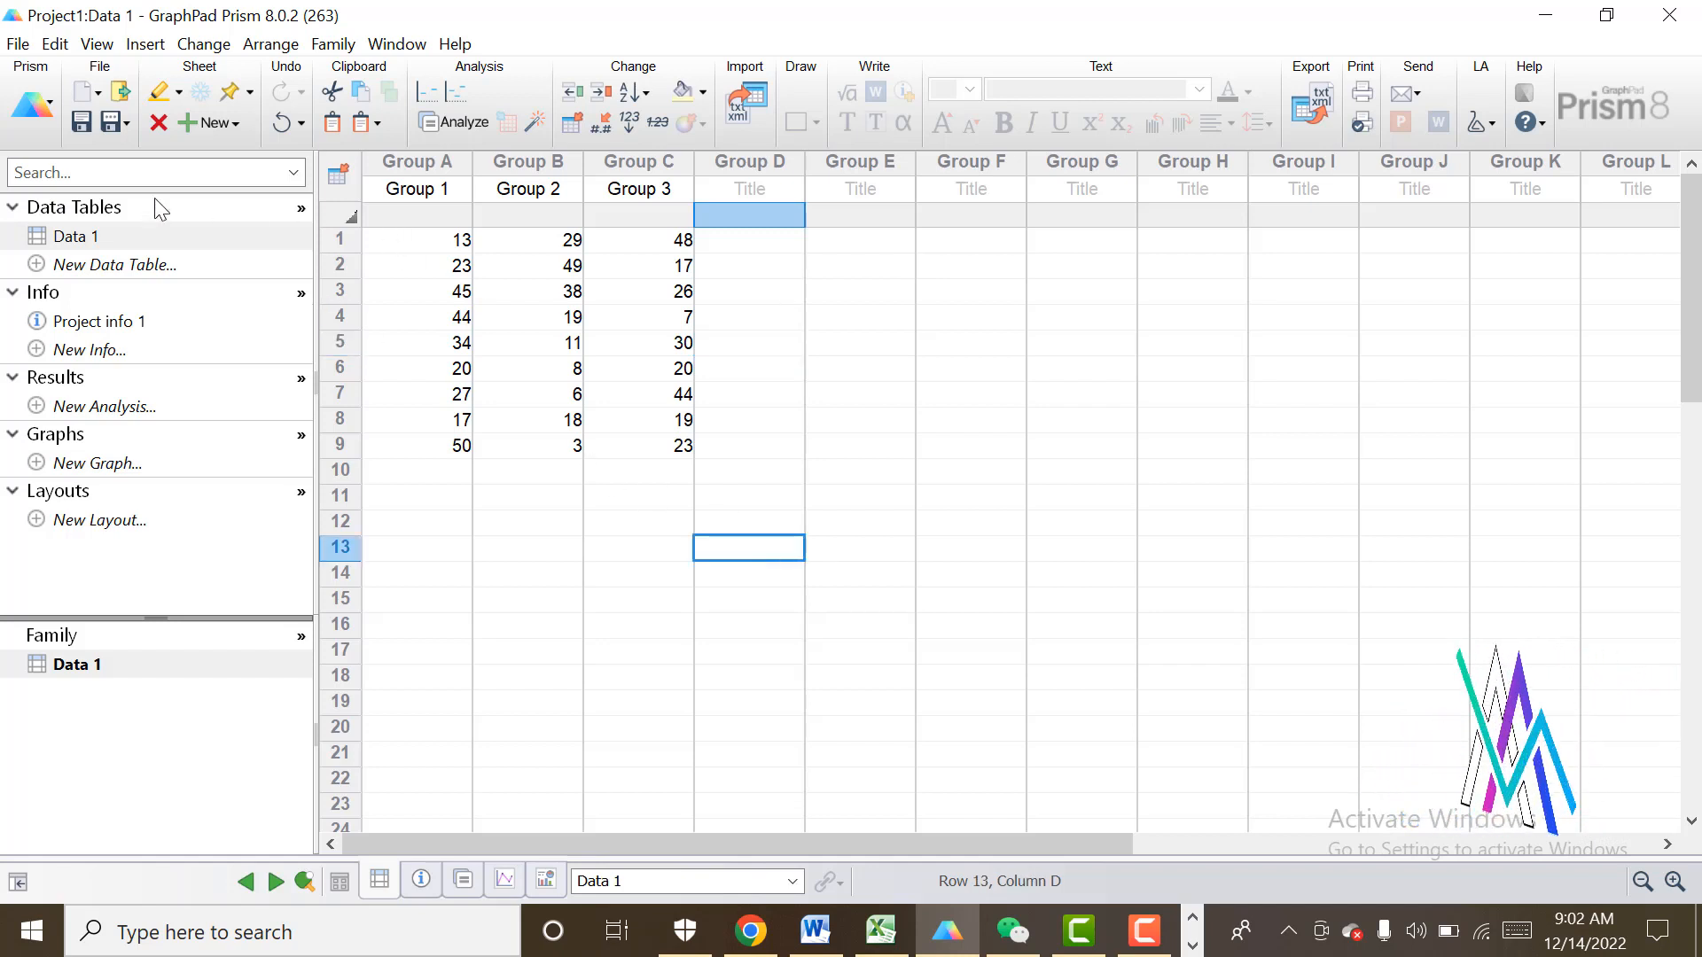
Rename the Data 1 table to BAR CHART.
right_click(121, 244)
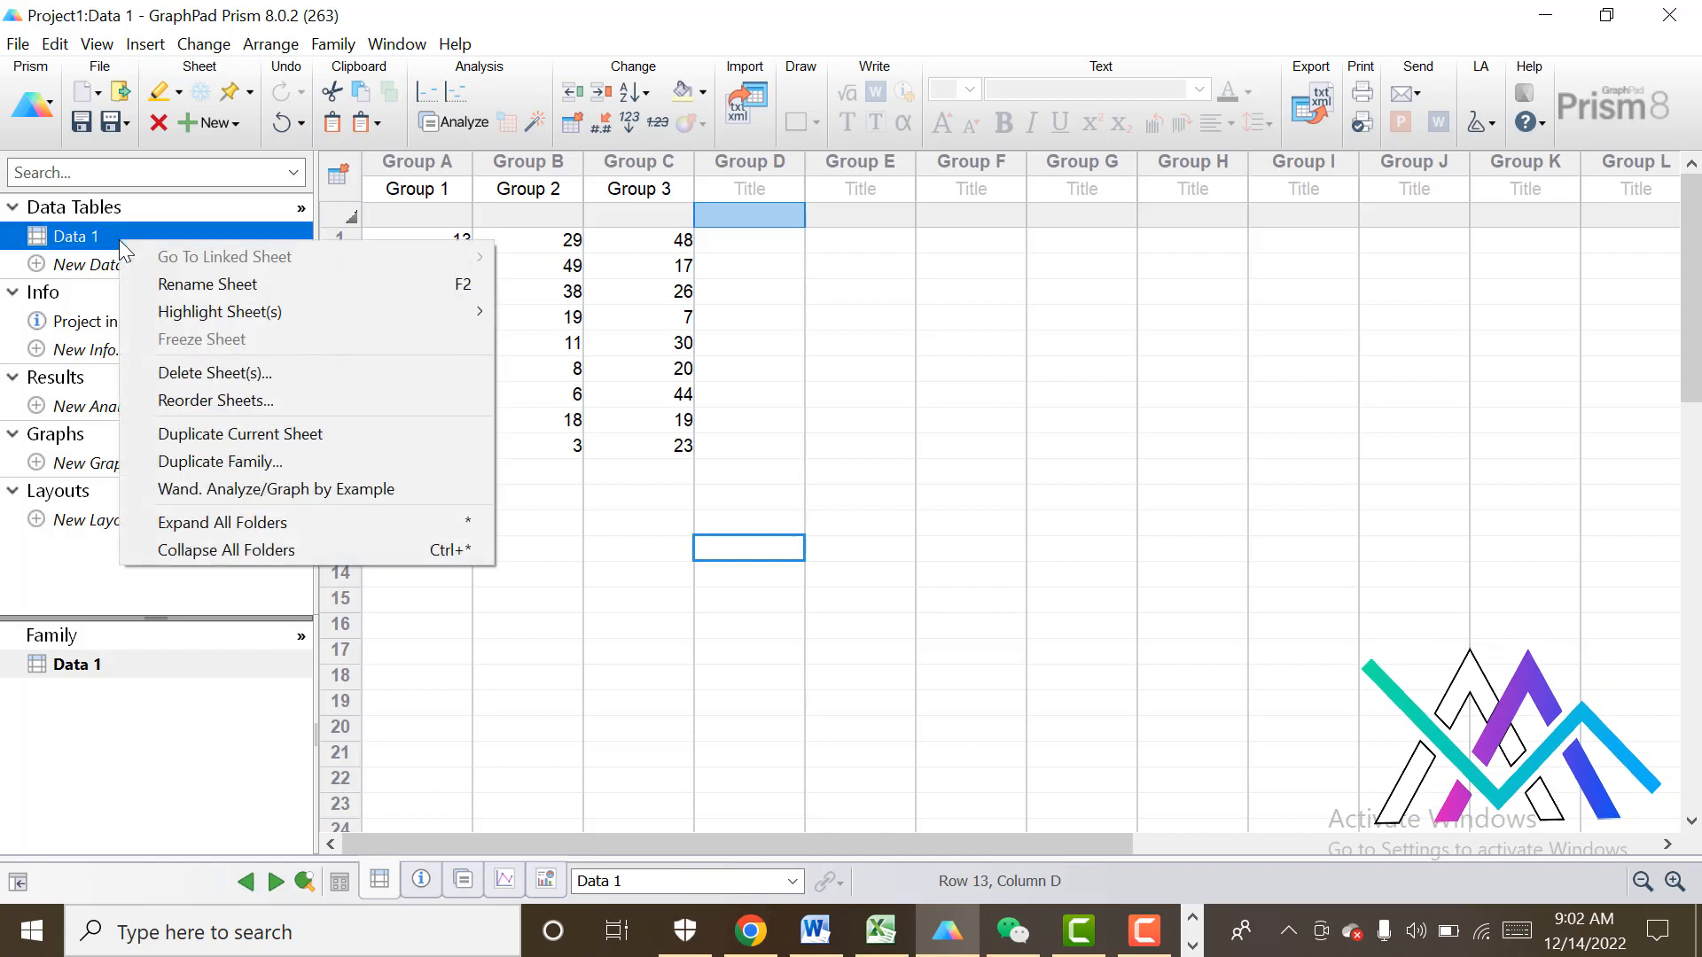
left_click(247, 285)
key("BackSpace")
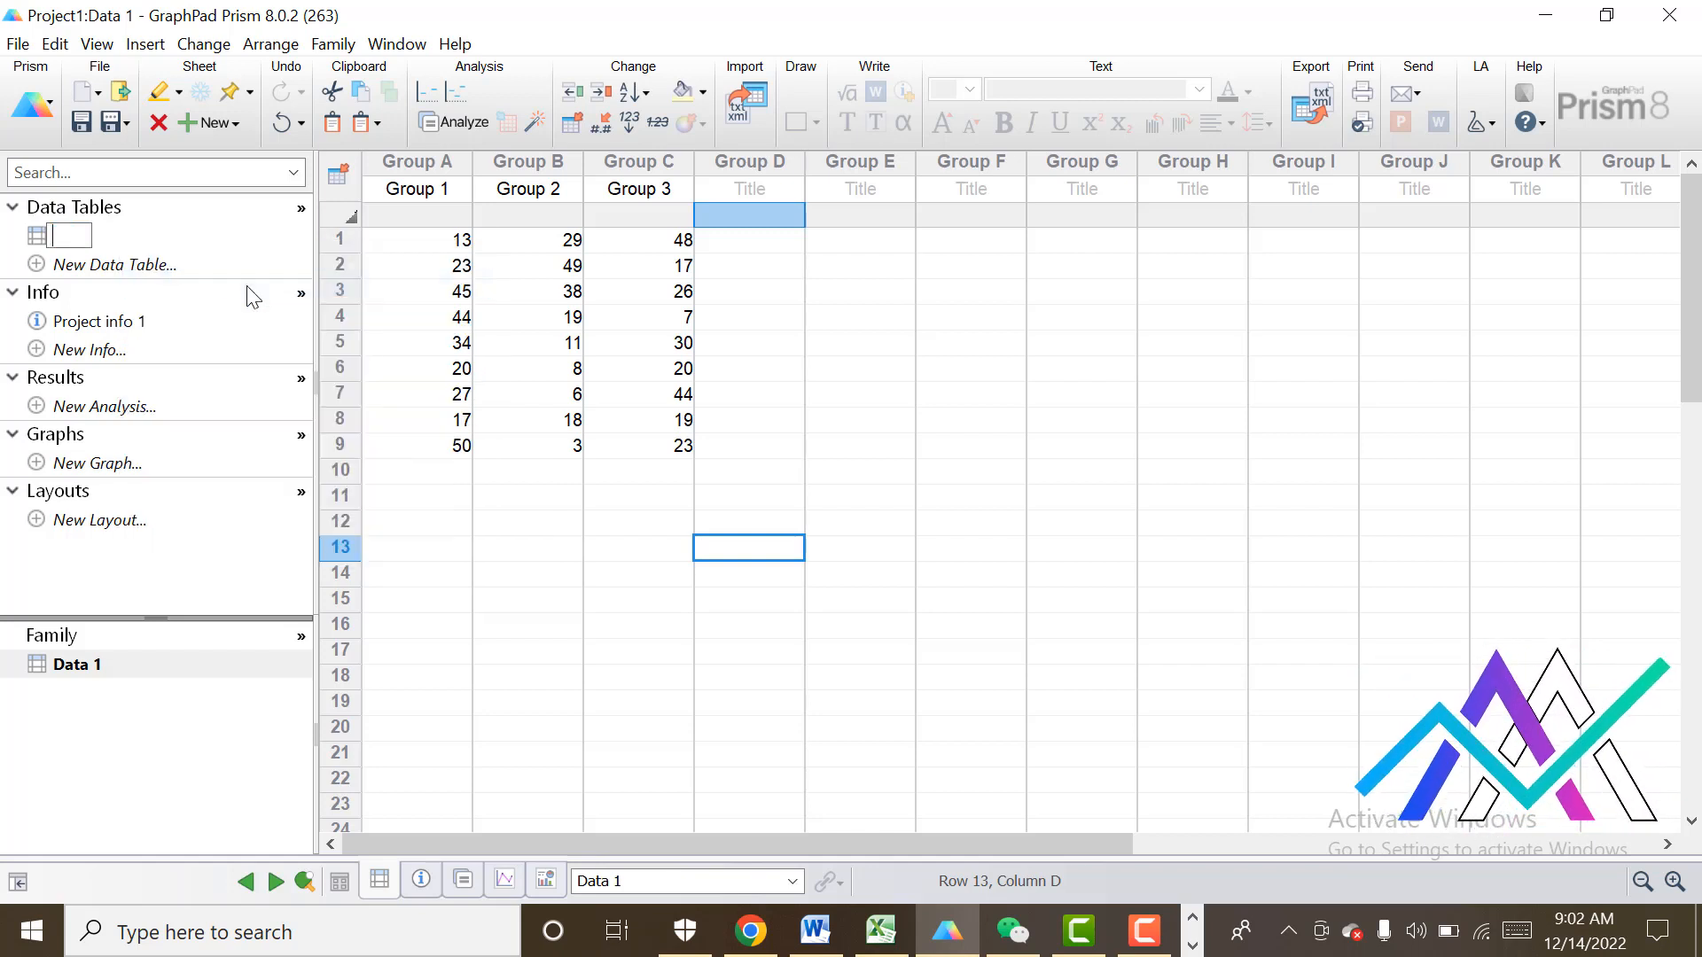
type("BAR CHART")
key("Return")
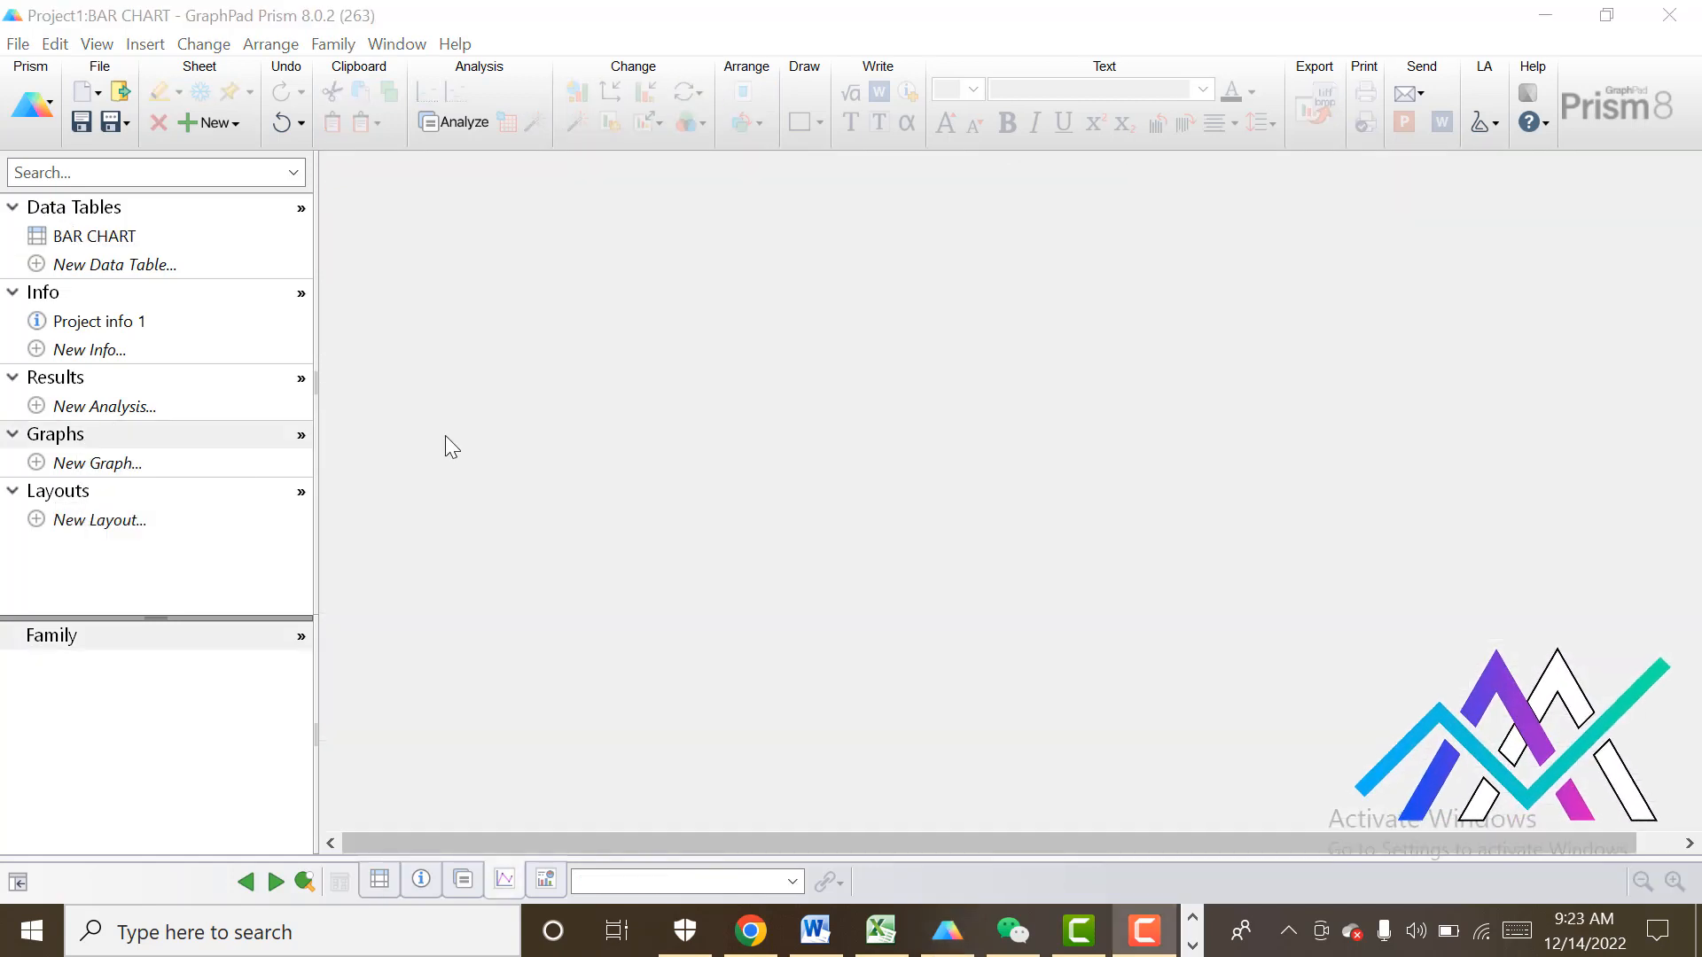
Create a new Column graph from the BAR CHART table as a vertical column bar graph plotting Mean with SD.
left_click(83, 466)
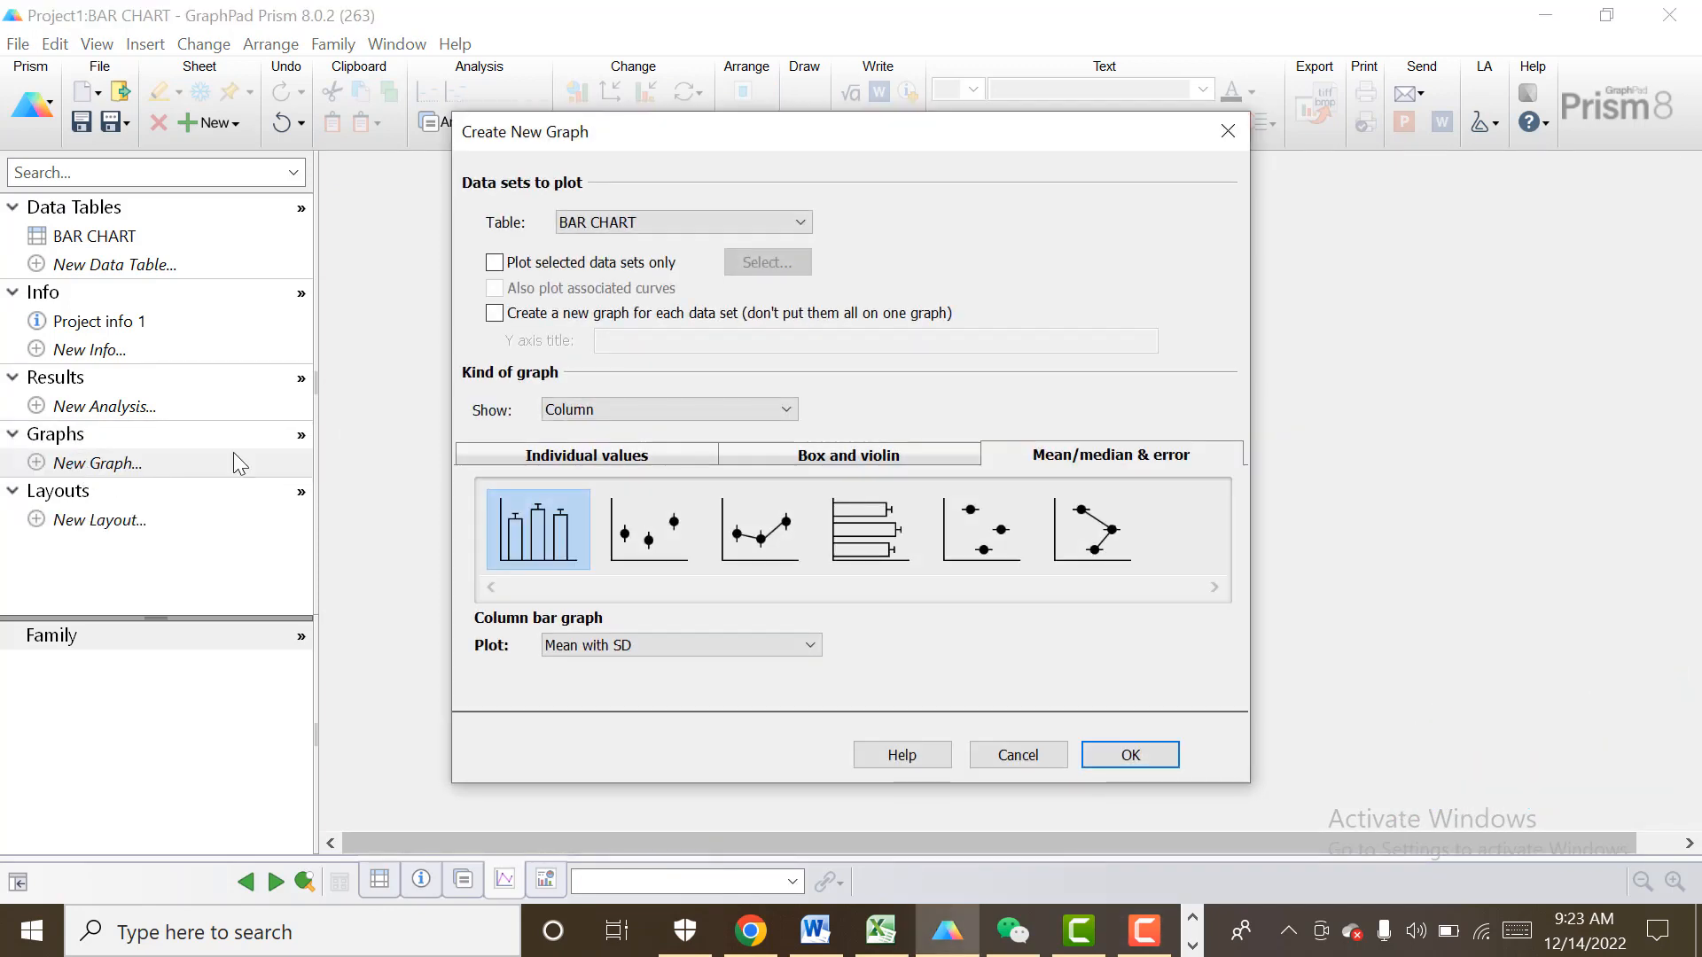
left_click(785, 413)
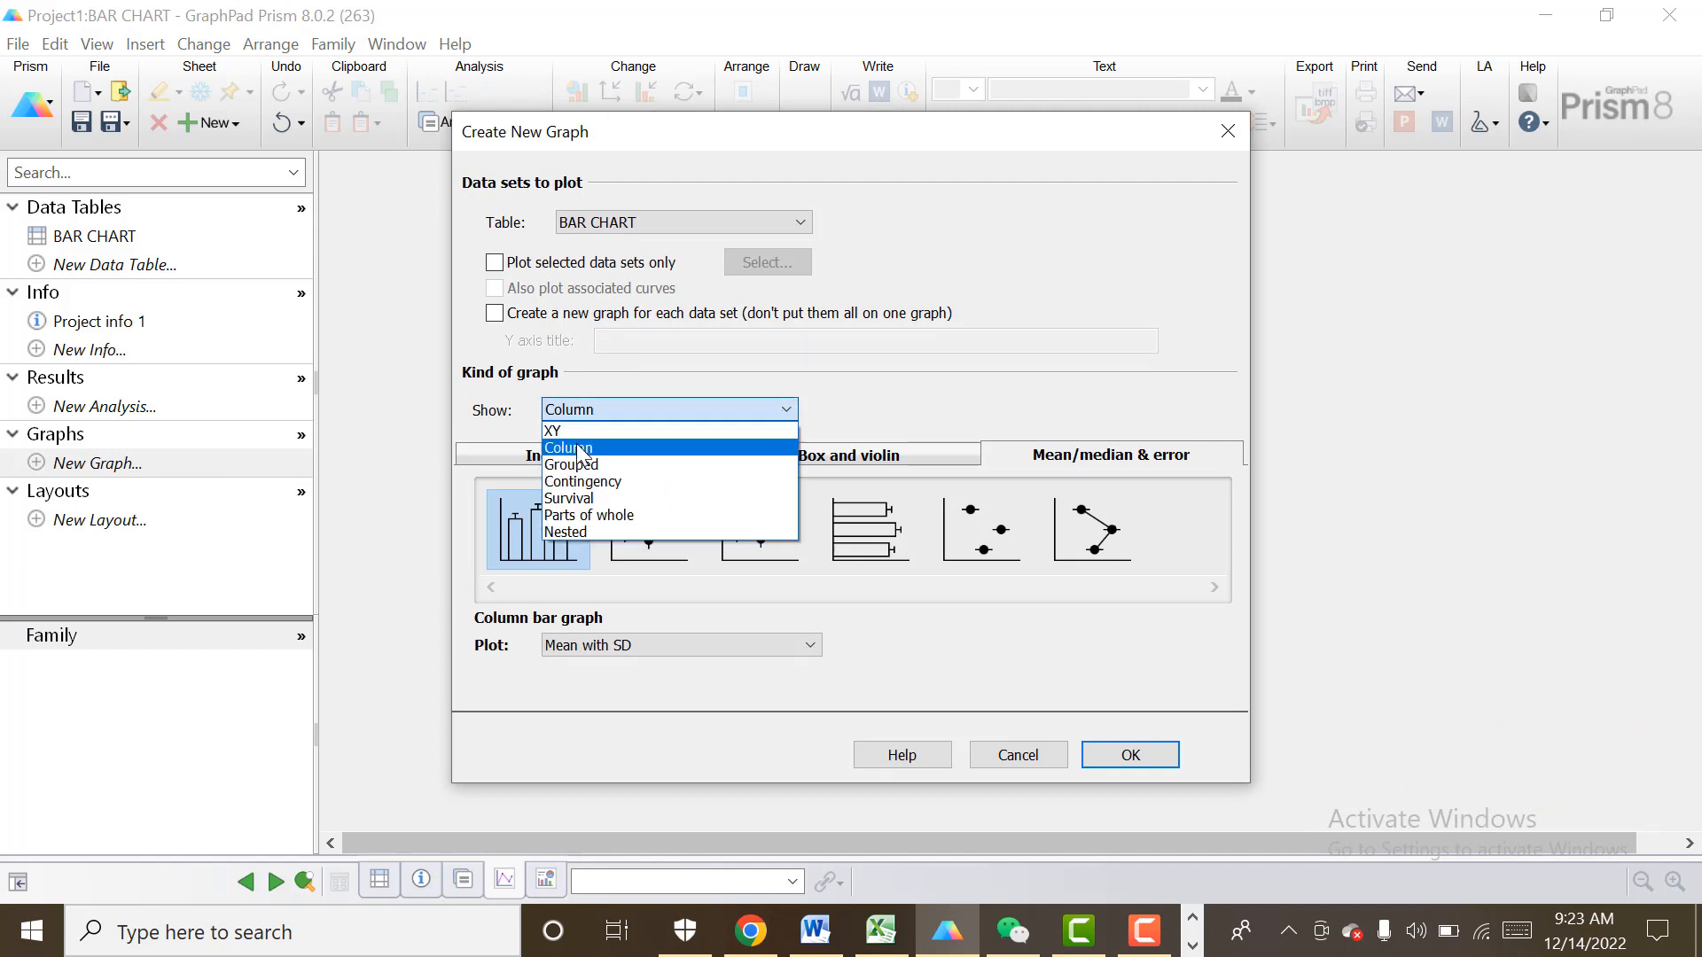
left_click(584, 450)
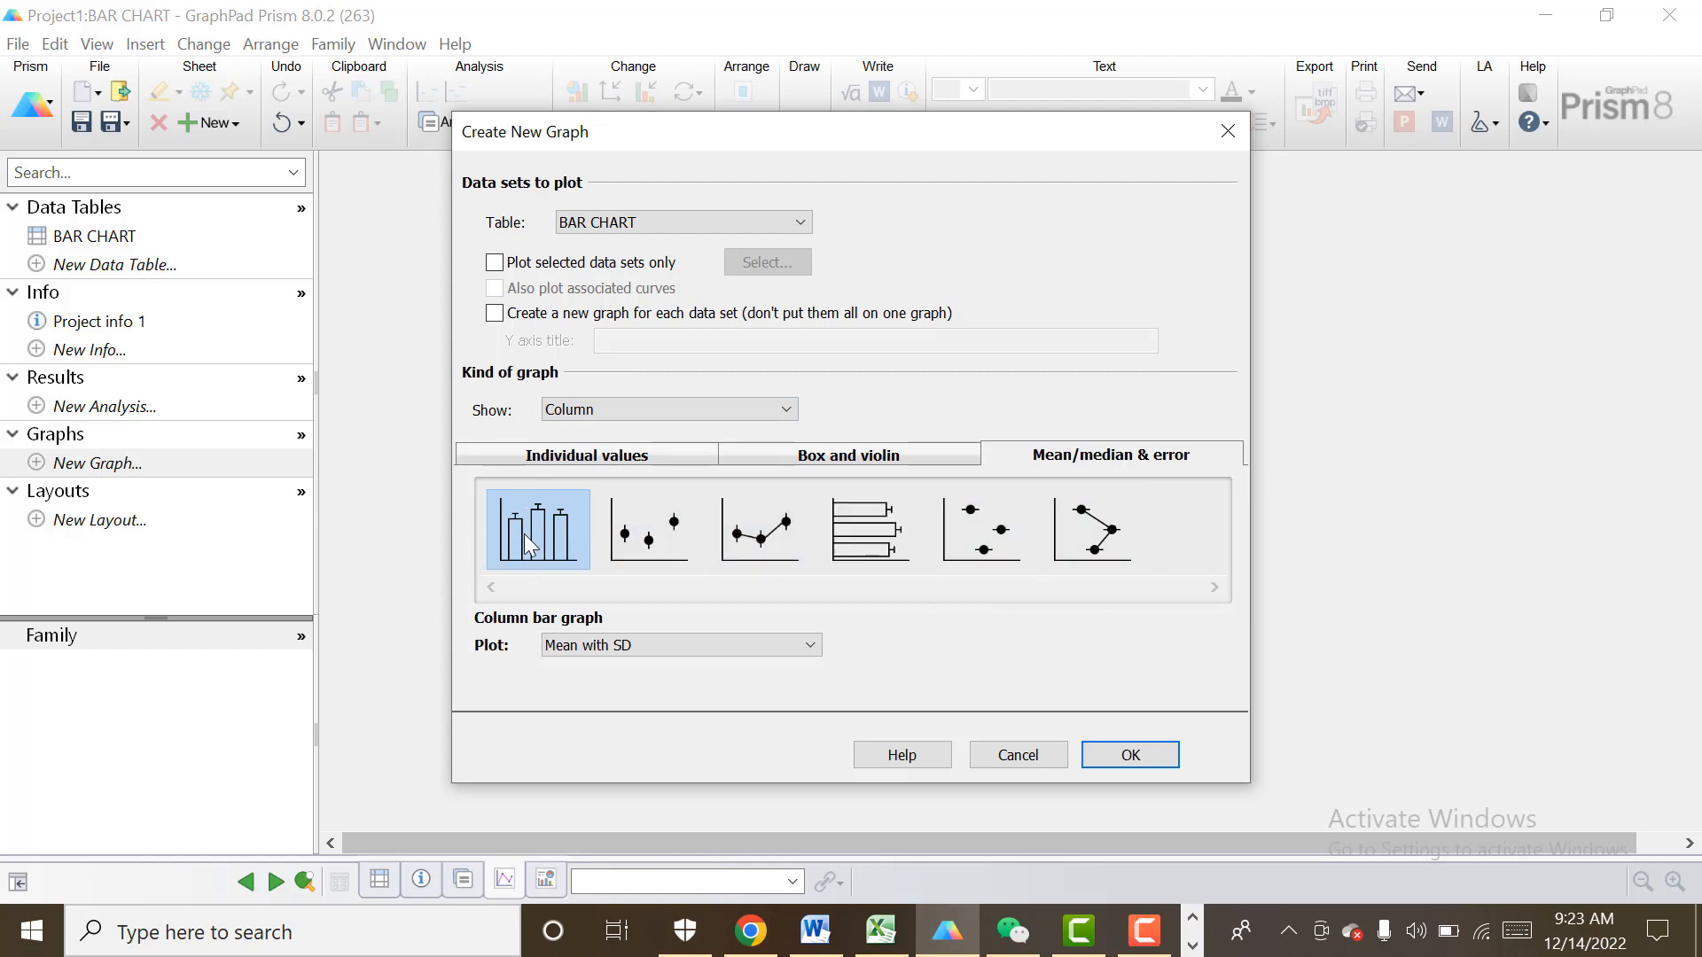
left_click(1129, 756)
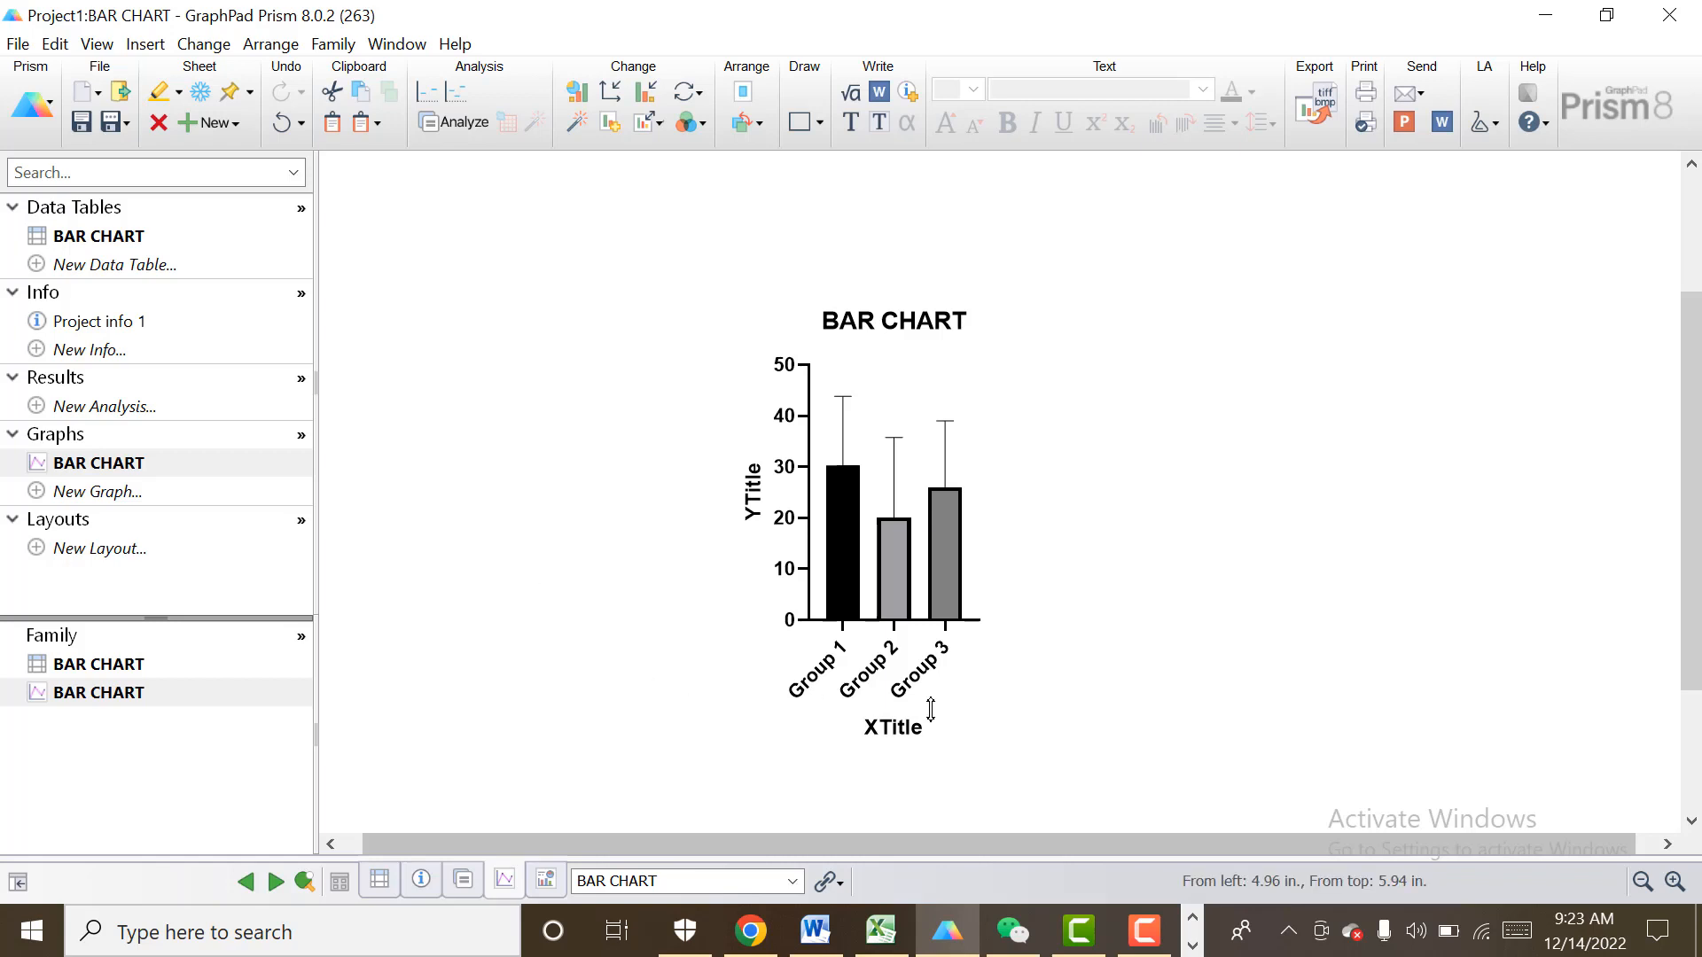
Replace the X axis title placeholder with Graphs.
left_click(909, 727)
type("G")
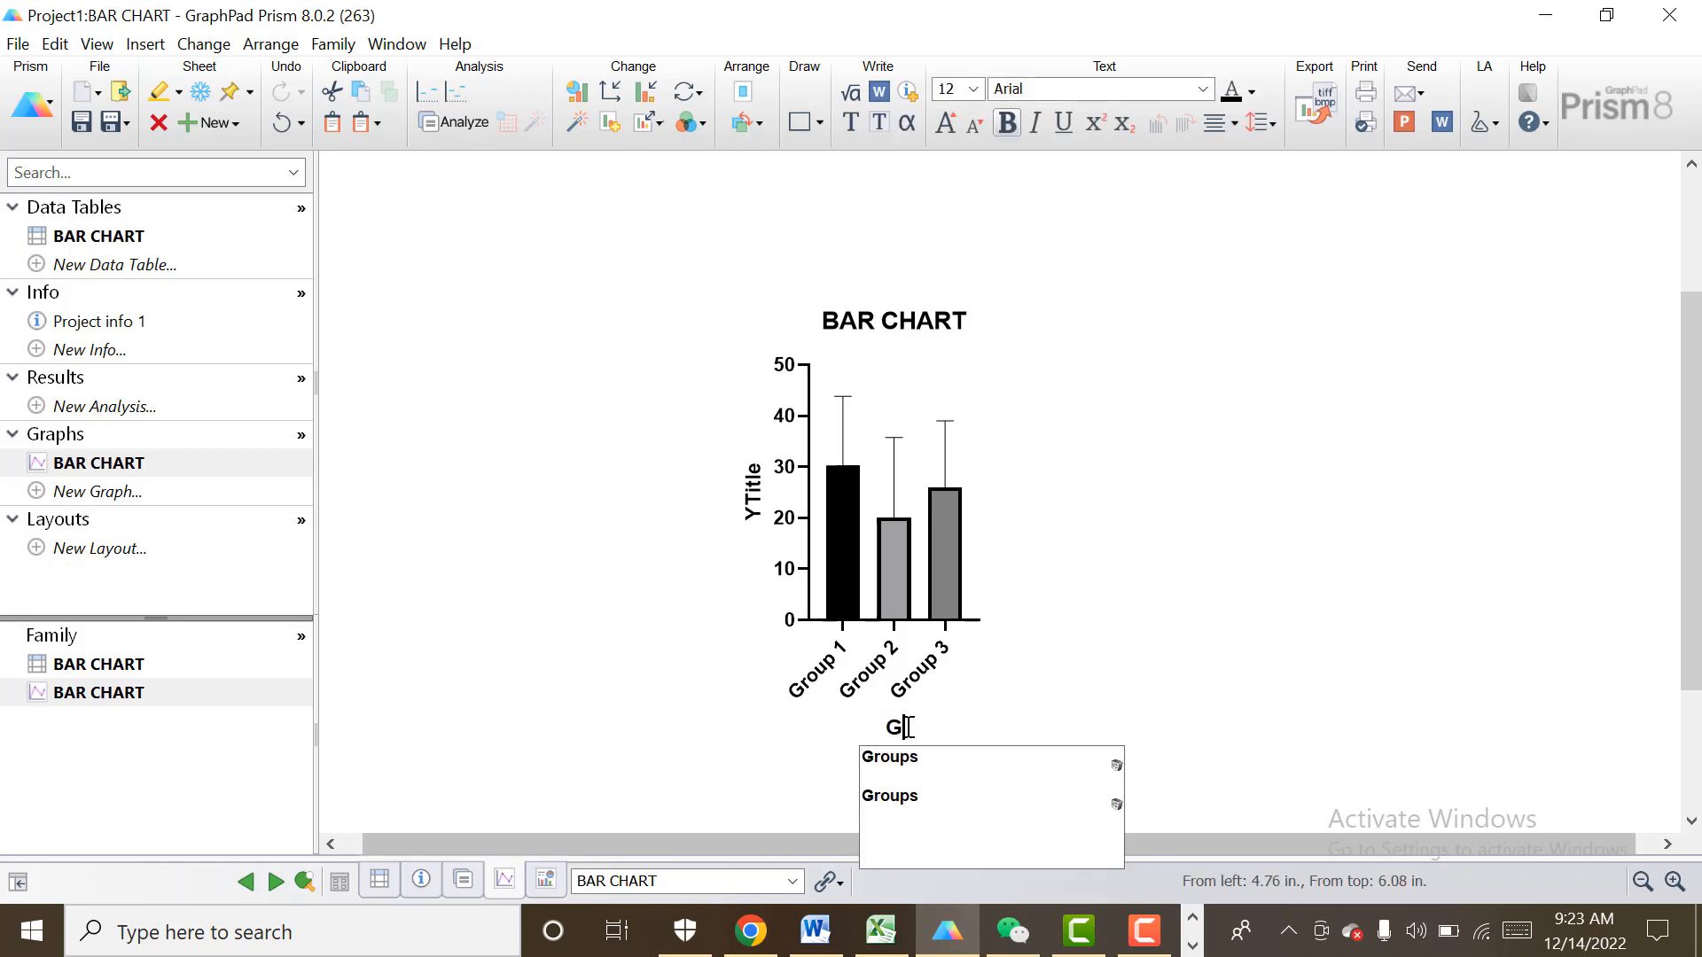
type("raphs")
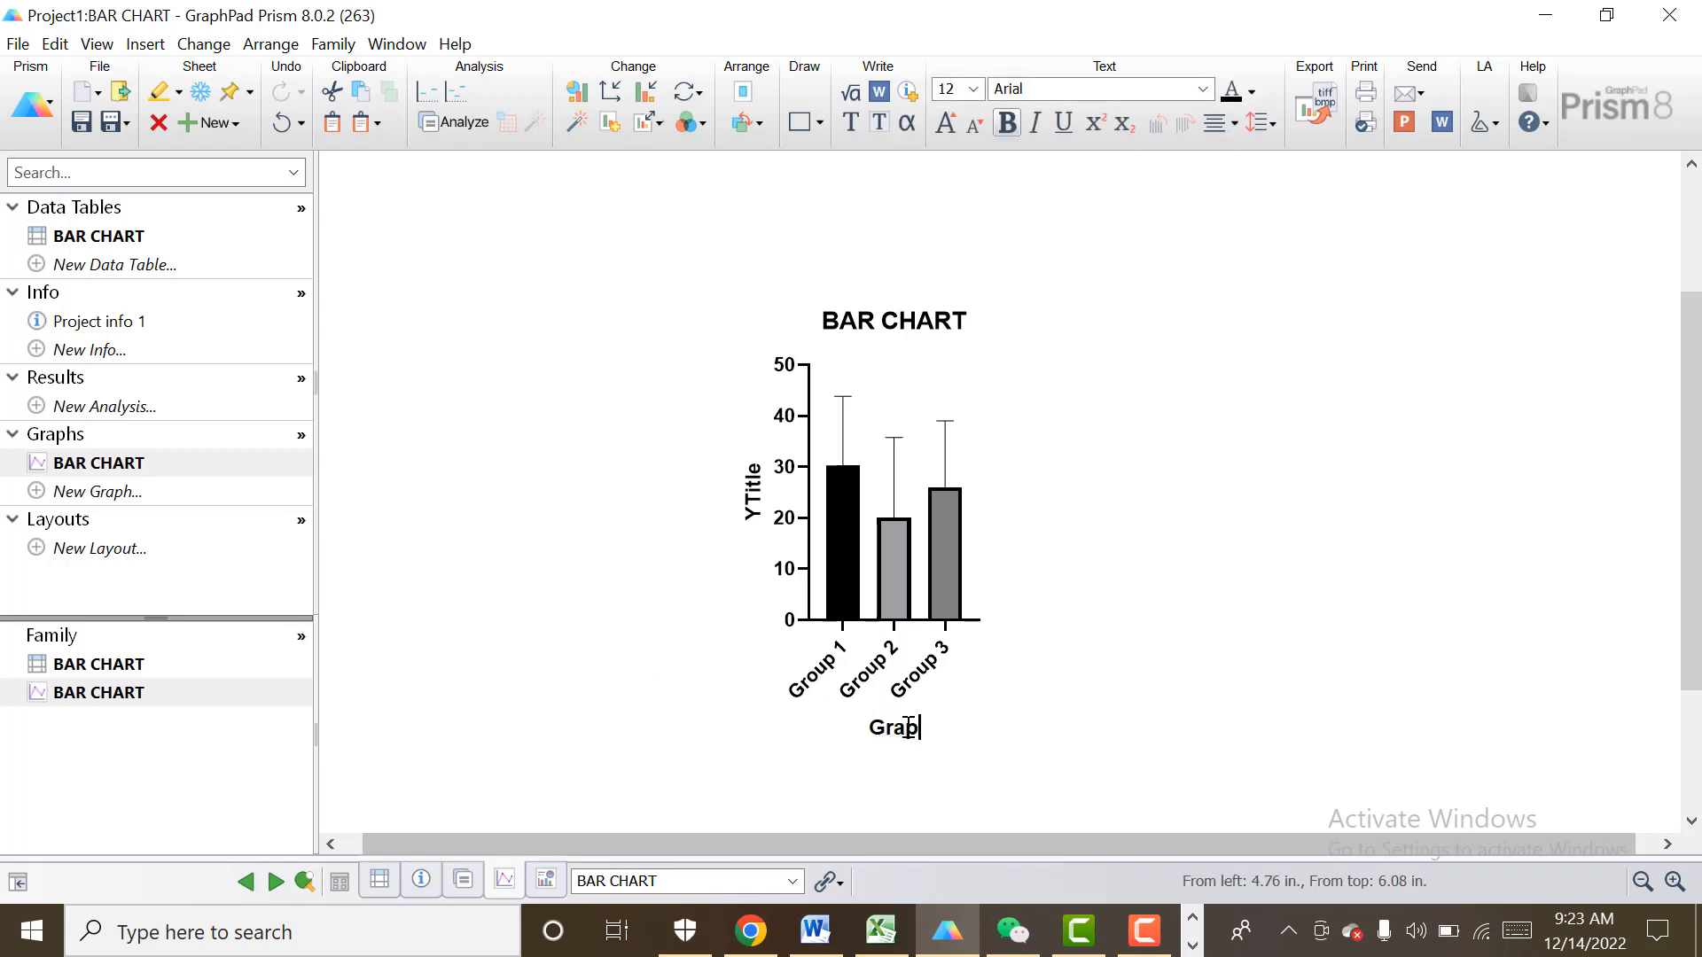
left_click(751, 751)
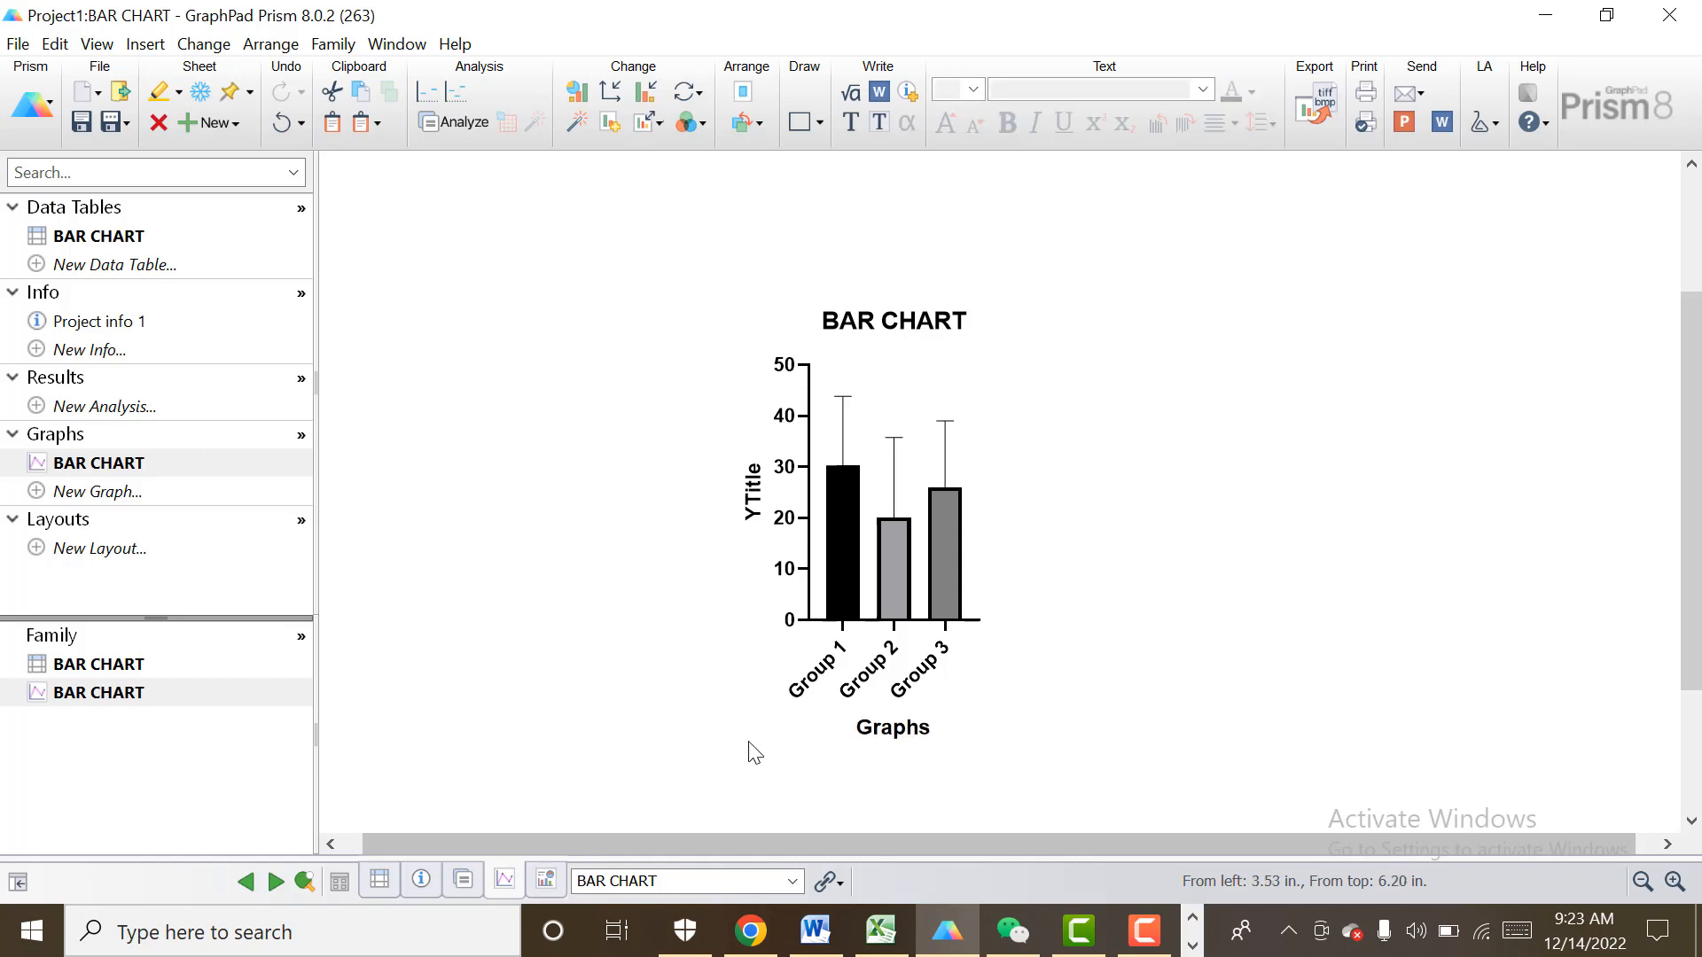
Replace the Y axis title placeholder with the suggested text Measurement.
double_click(758, 492)
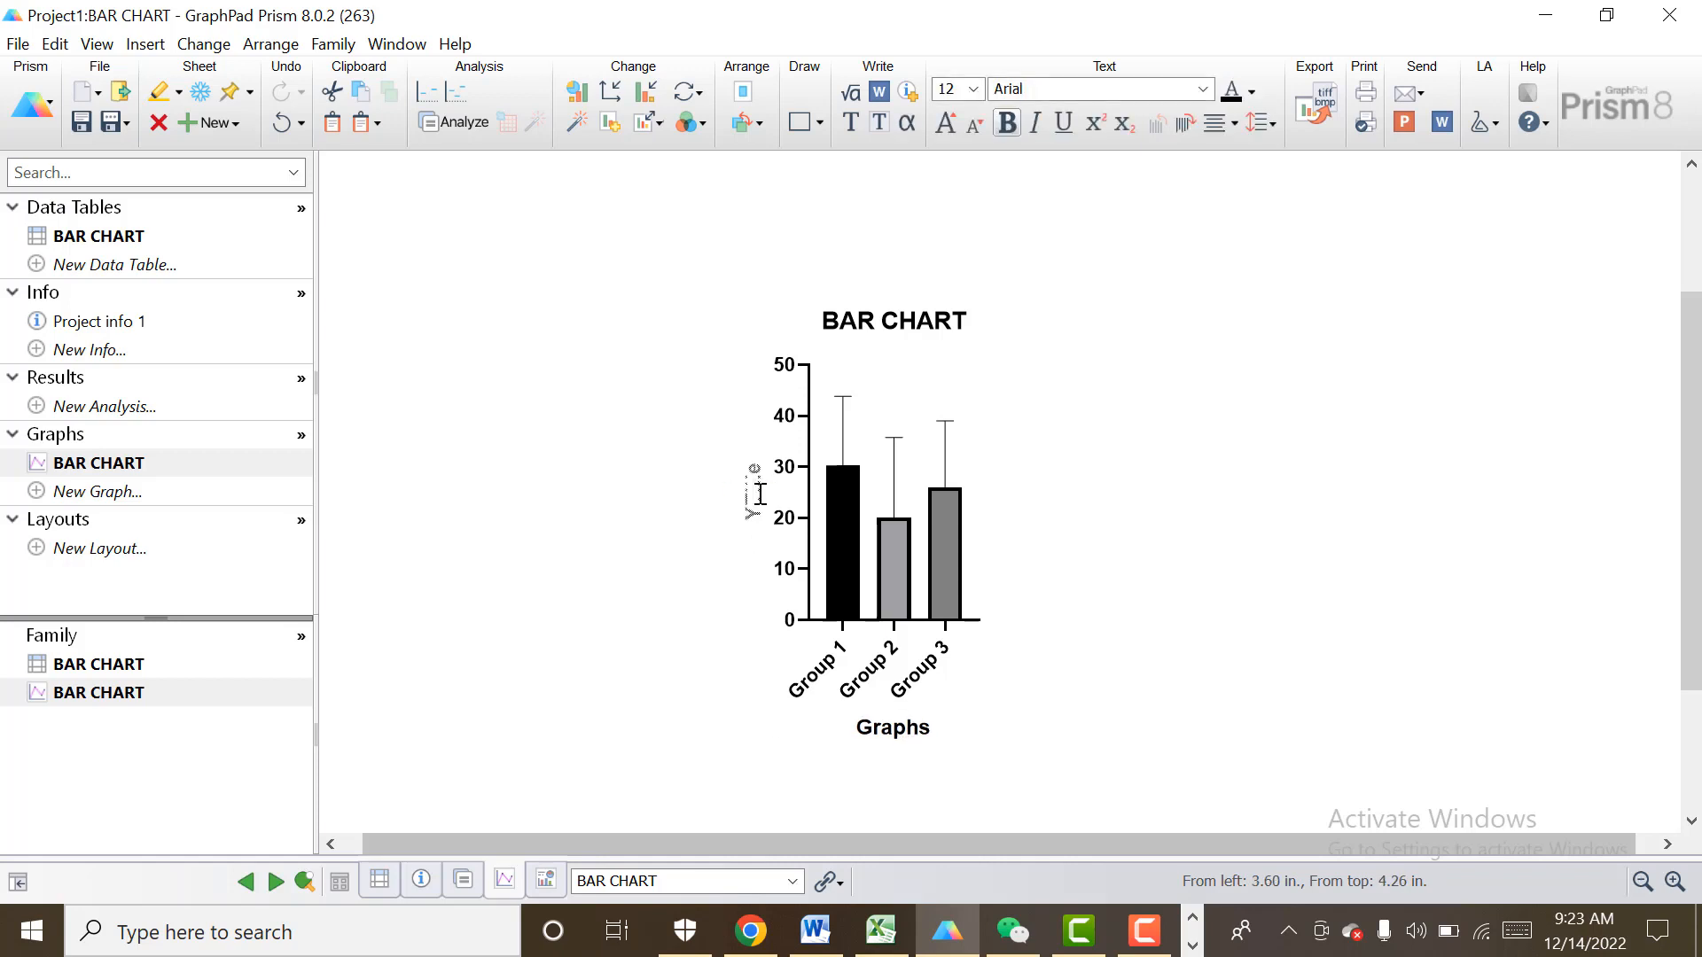
type("Mea")
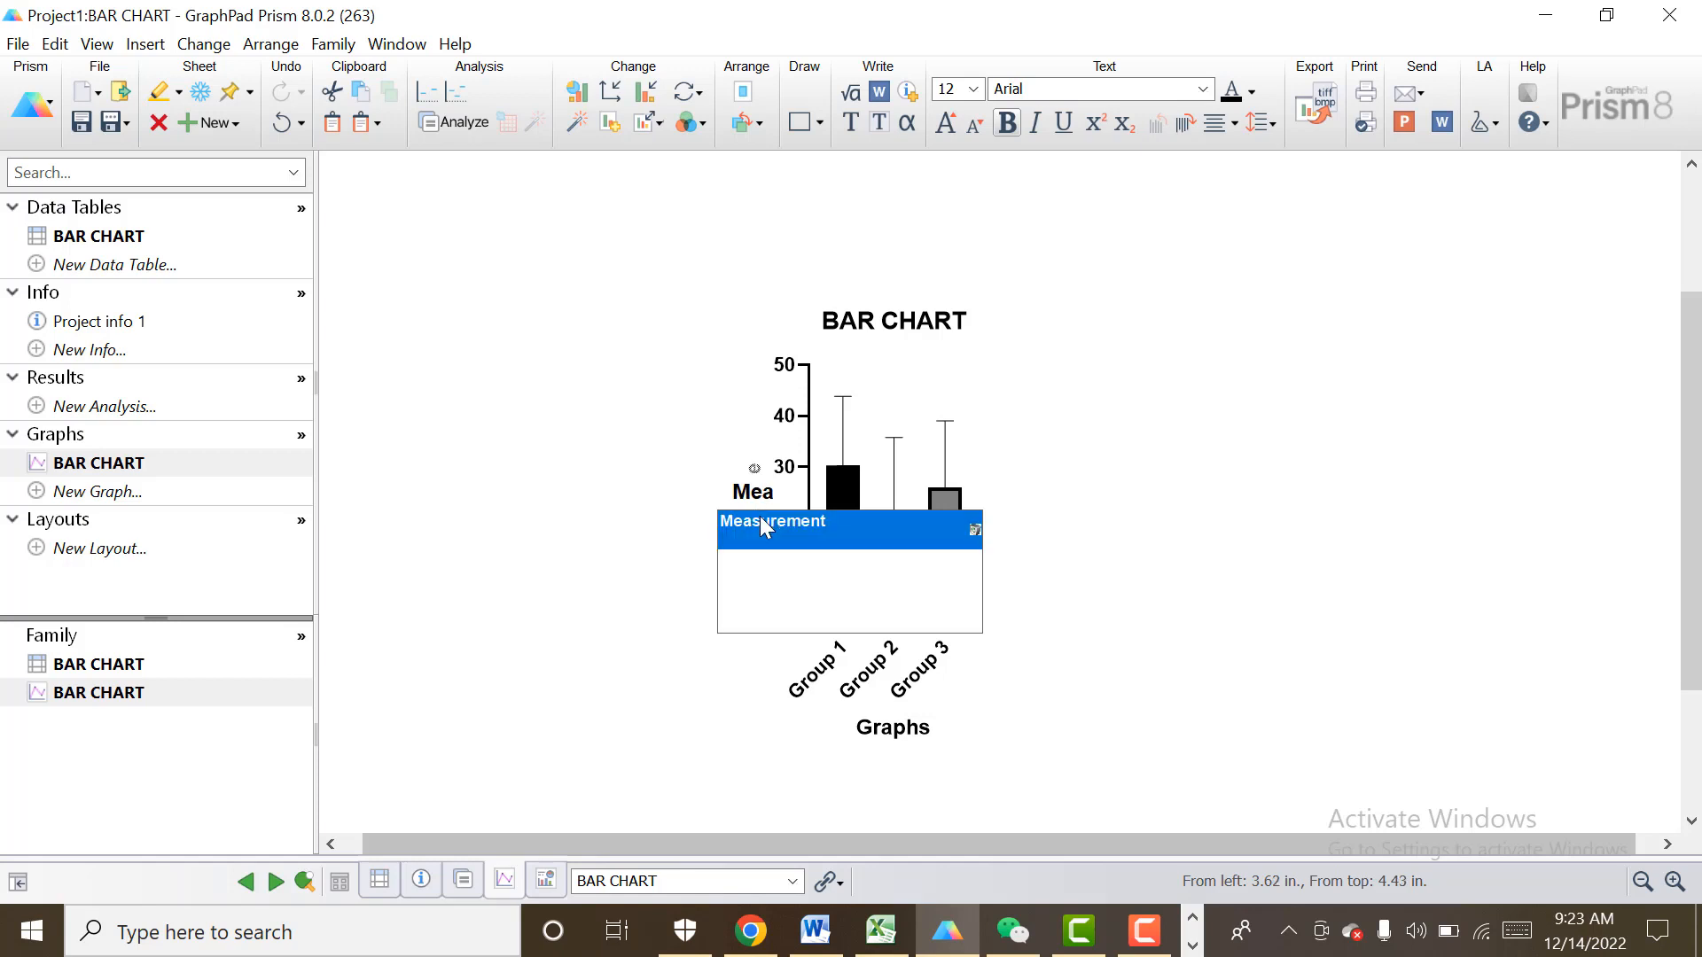
left_click(764, 528)
left_click(743, 698)
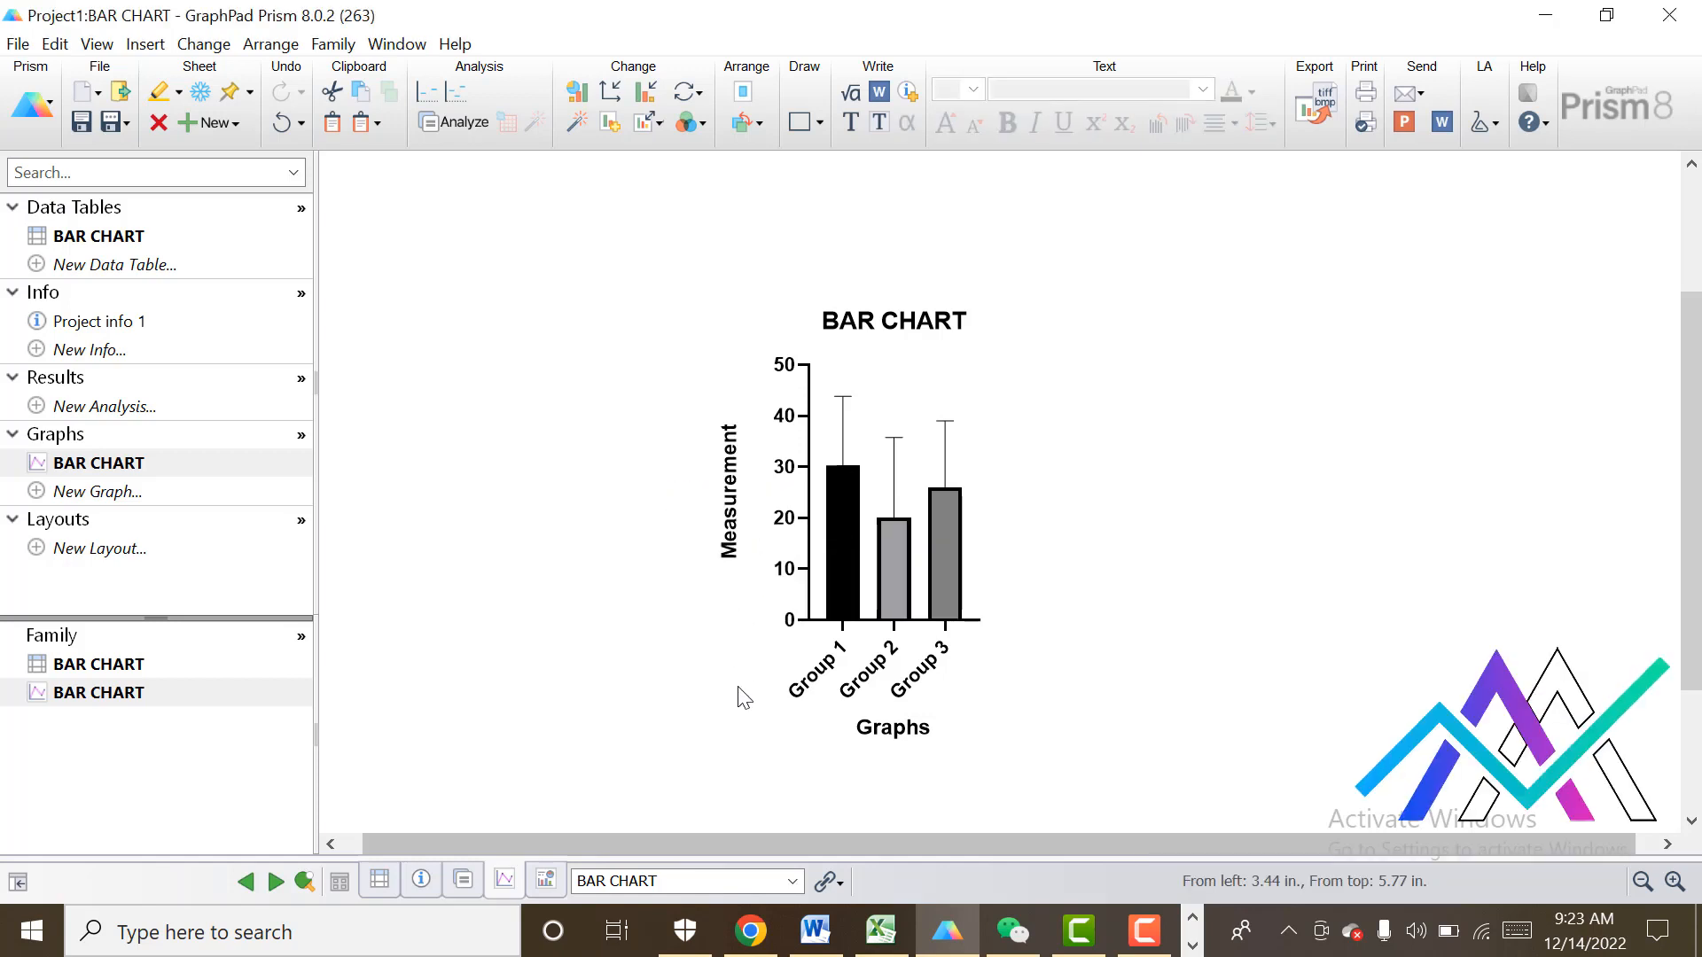
Open the X axis format settings and move the dialog aside to uncover the chart.
left_click(891, 679)
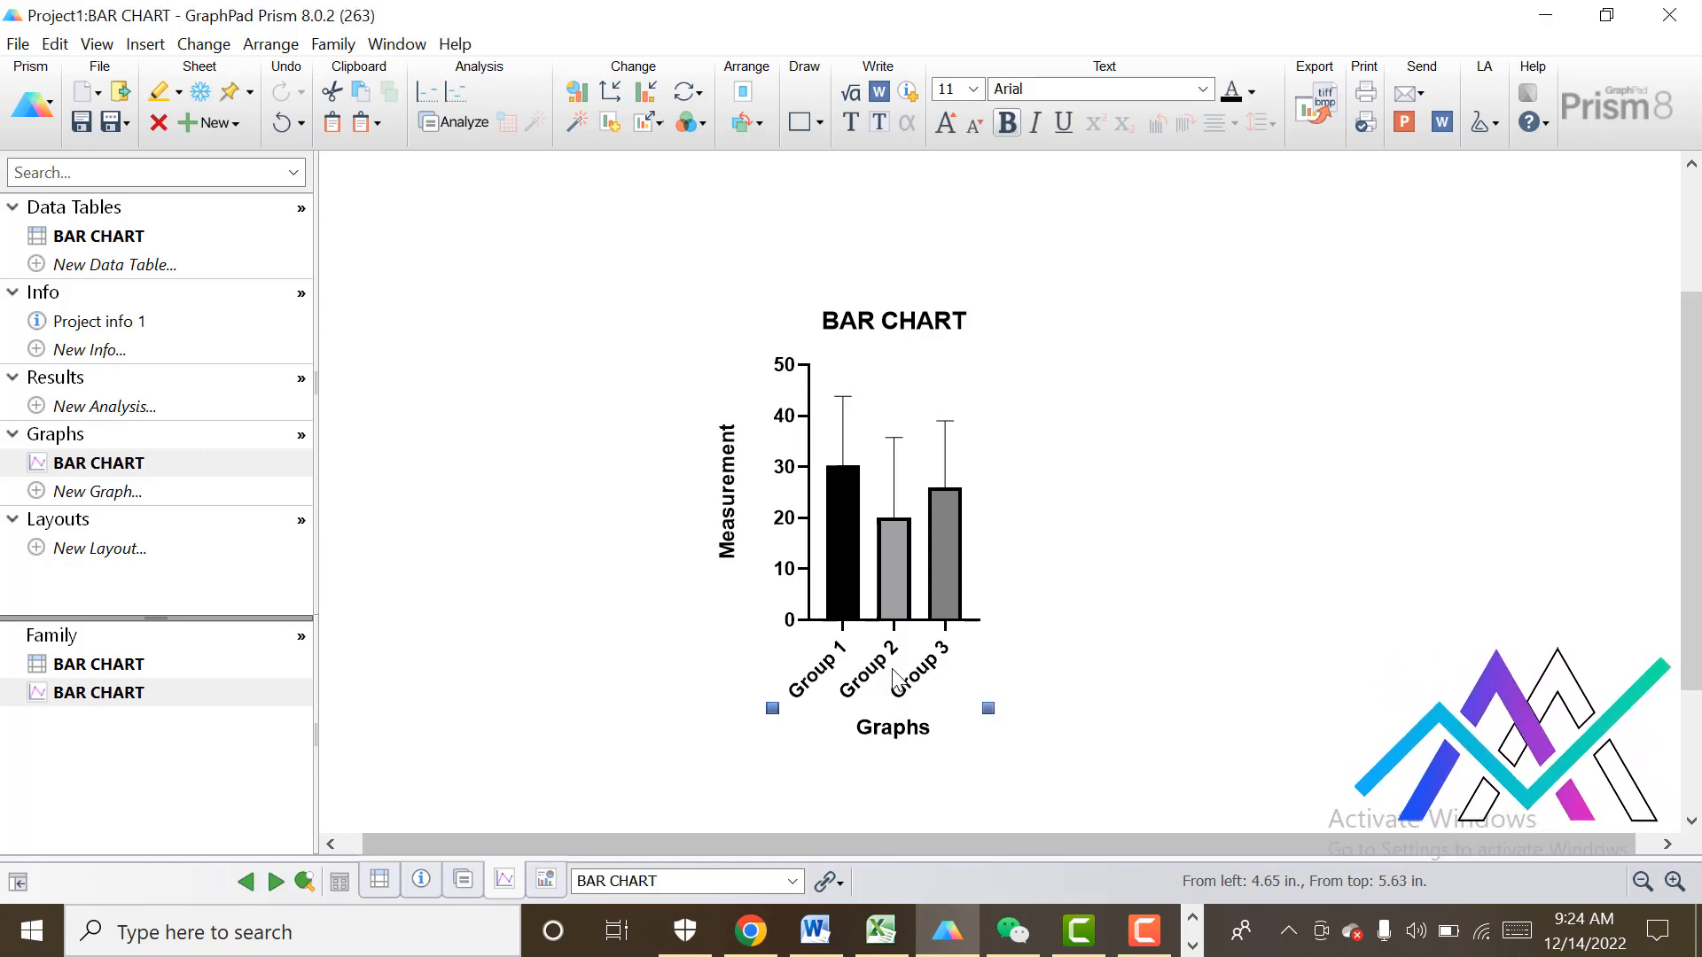
double_click(875, 676)
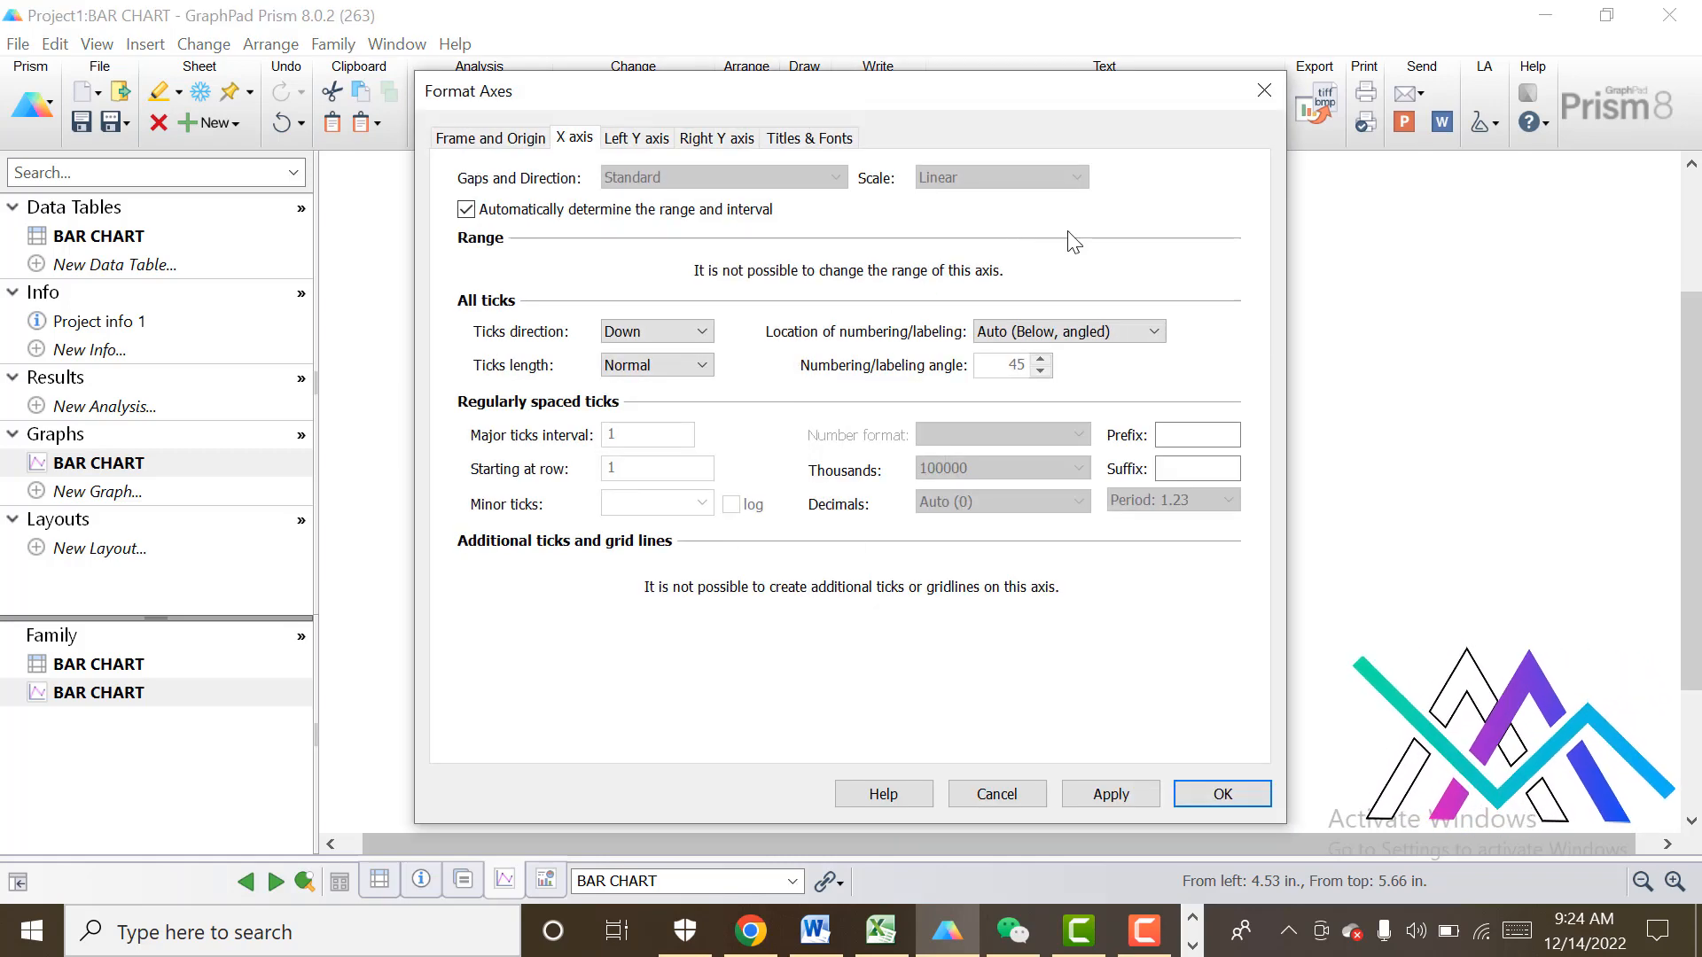
left_click_drag(915, 96, 401, 97)
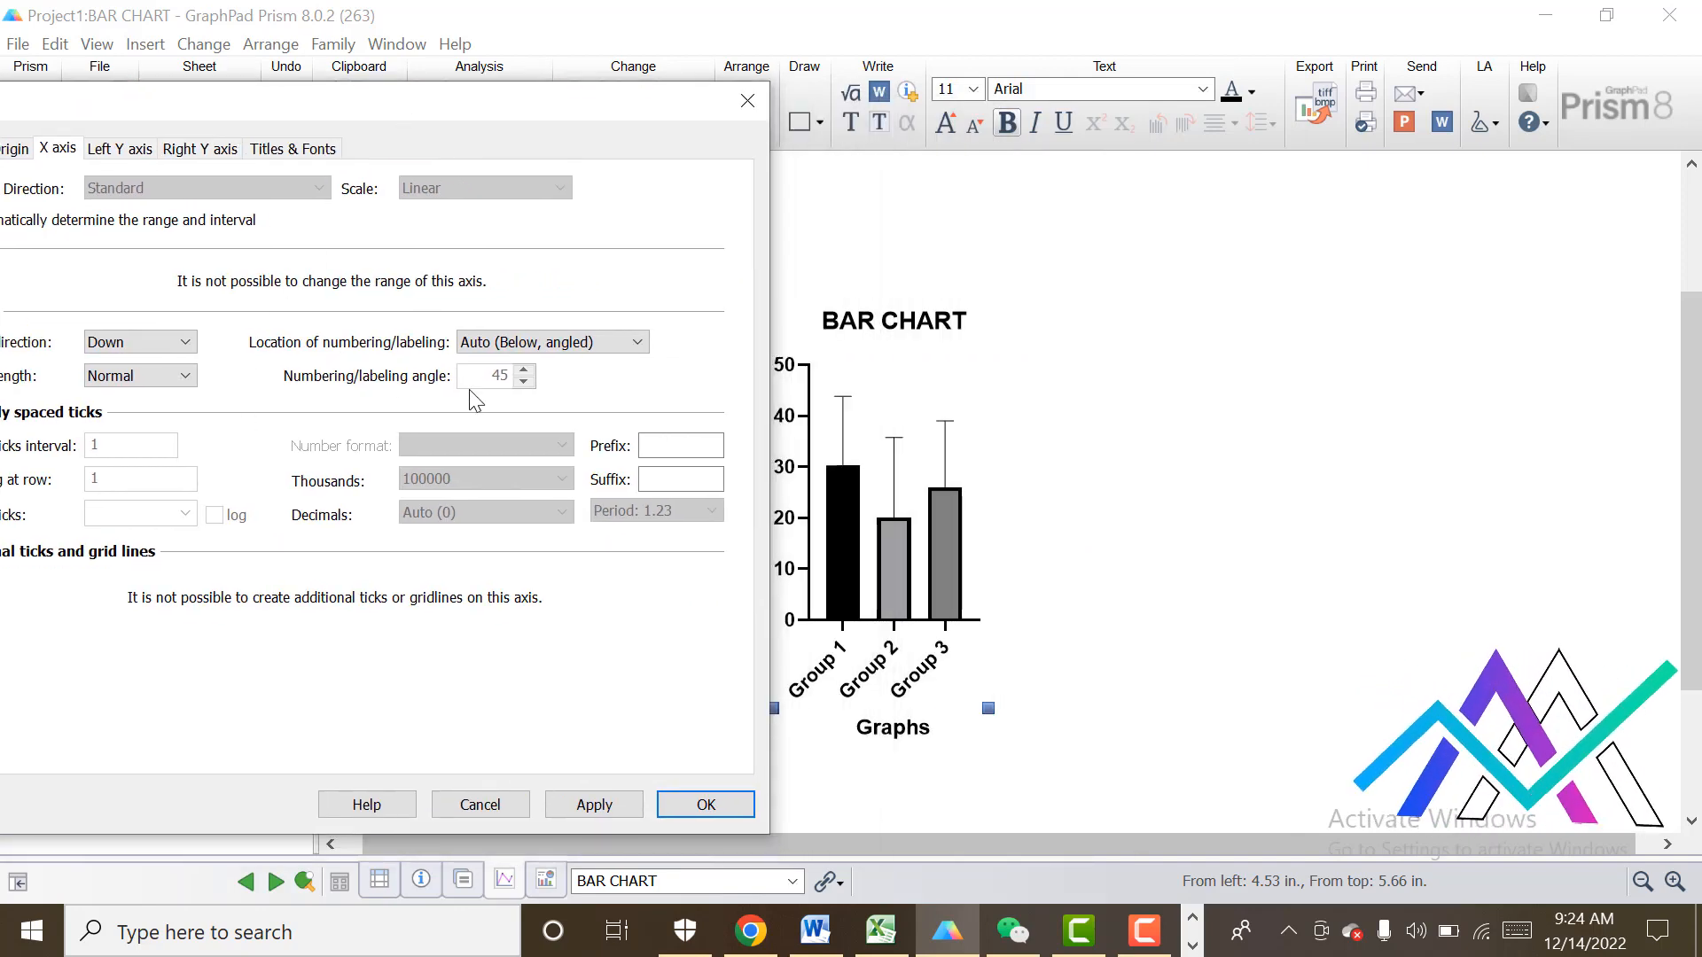
Try the Above, horizontal location for the X axis group labels.
left_click(637, 344)
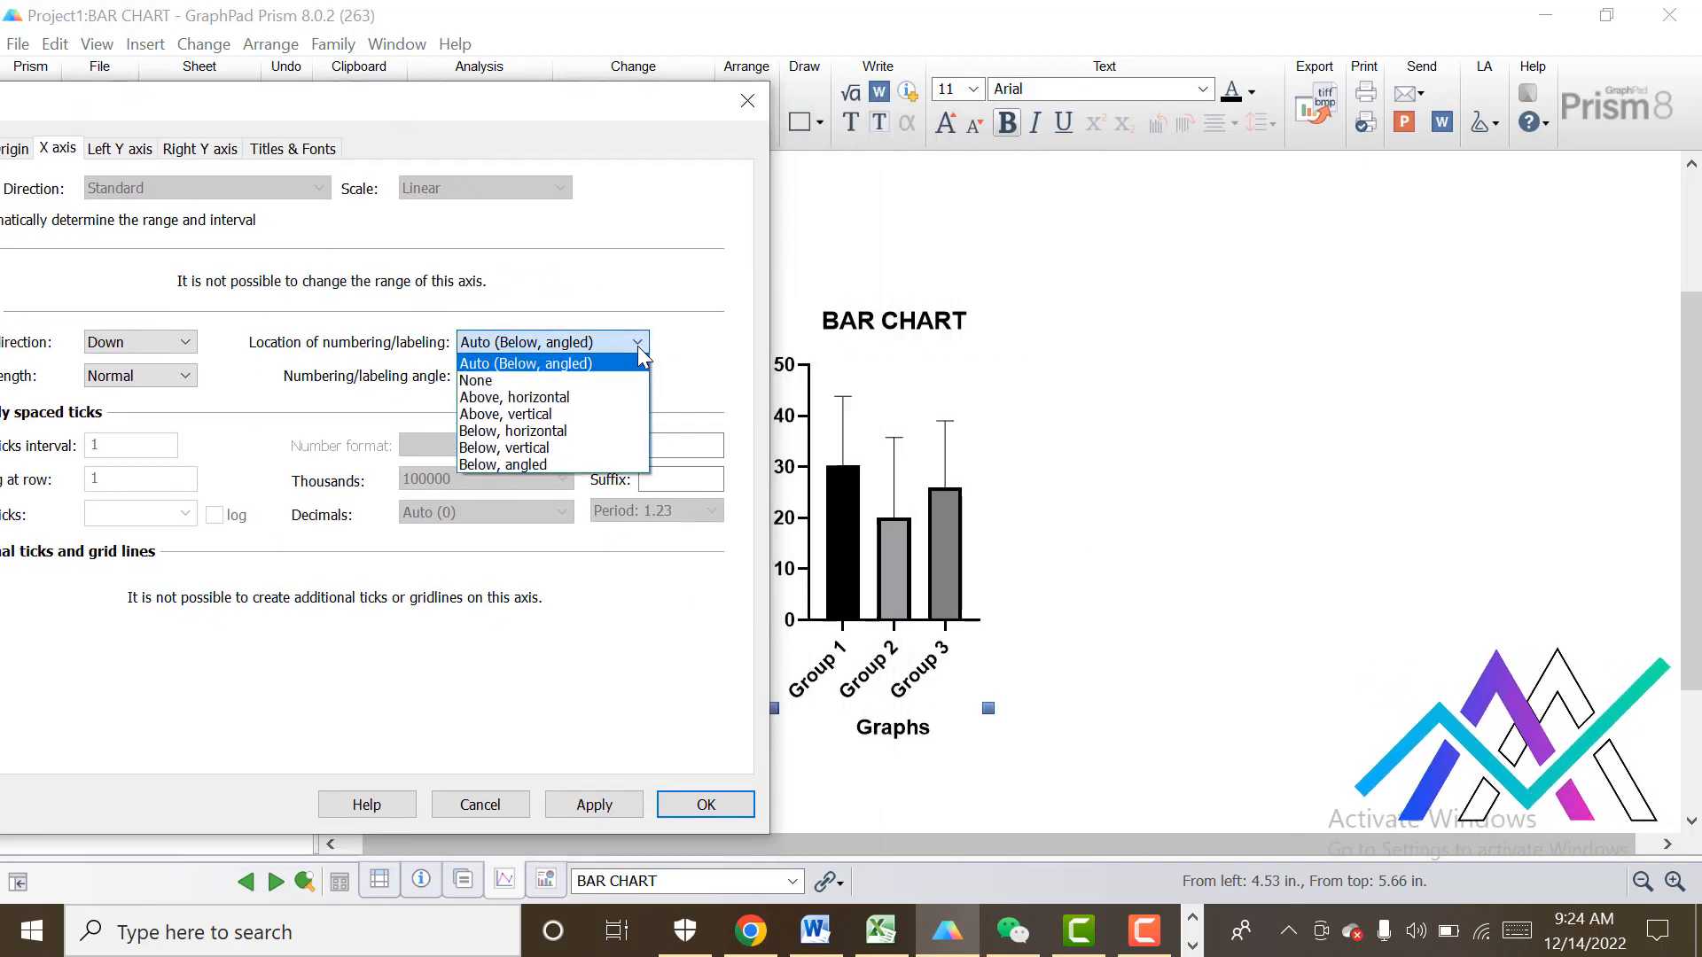
left_click(563, 402)
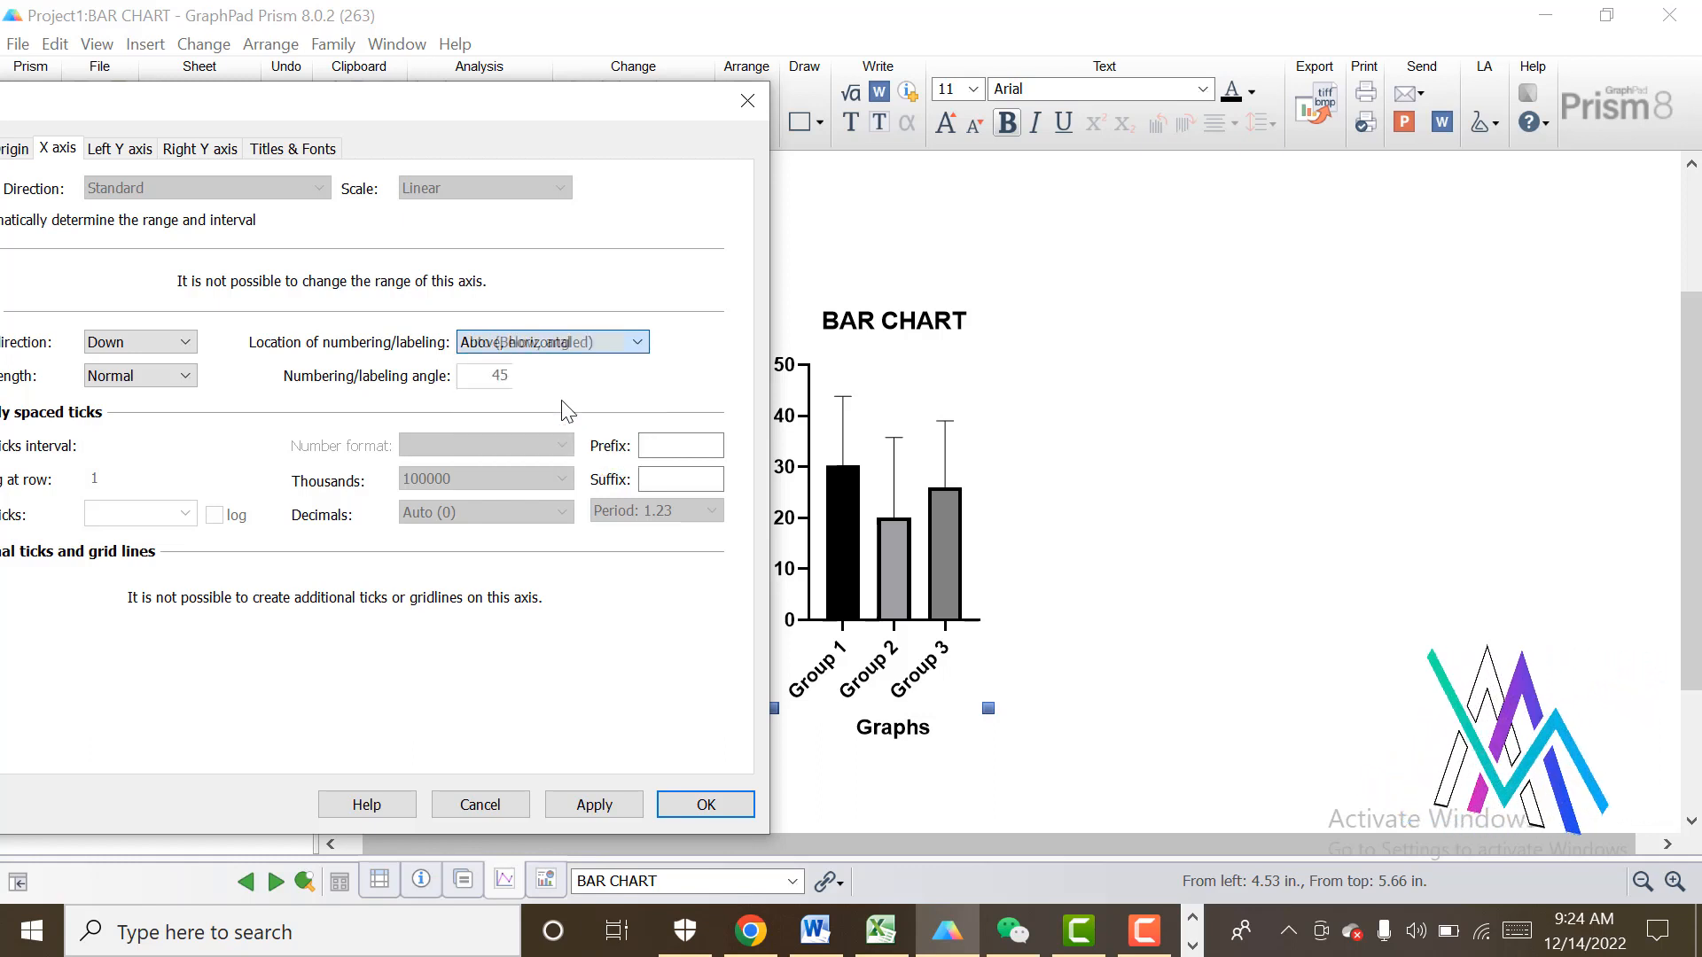
left_click(611, 803)
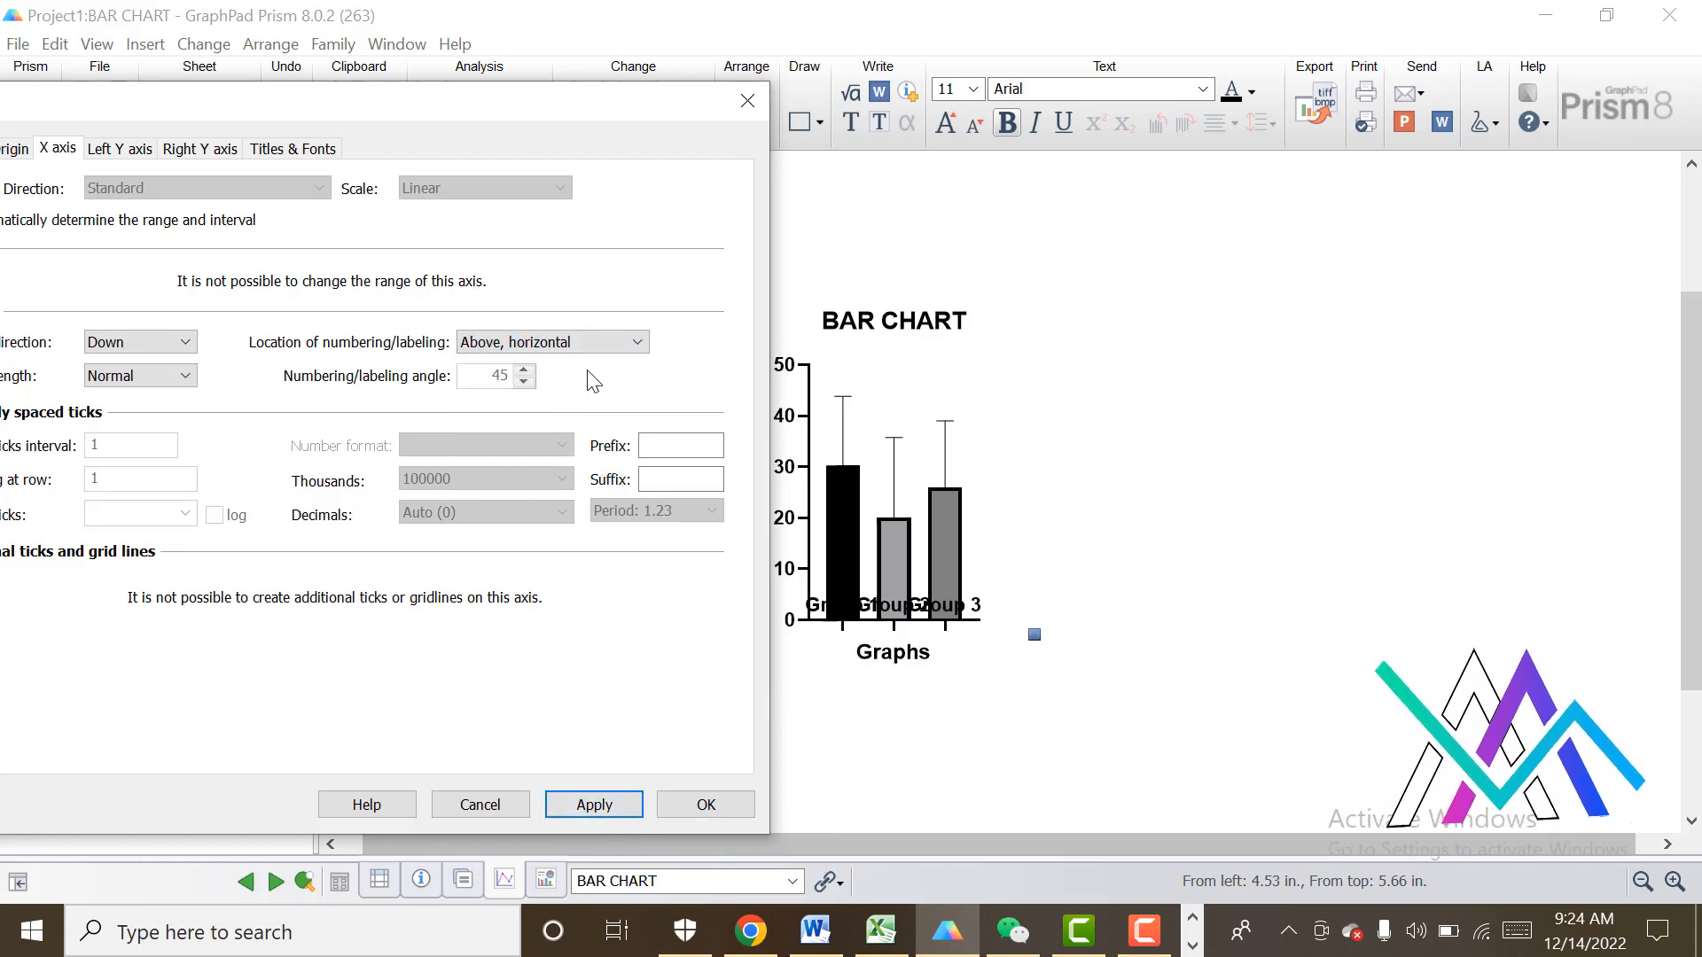
Set the X axis label location to Below, vertical and close the axis settings.
left_click(638, 344)
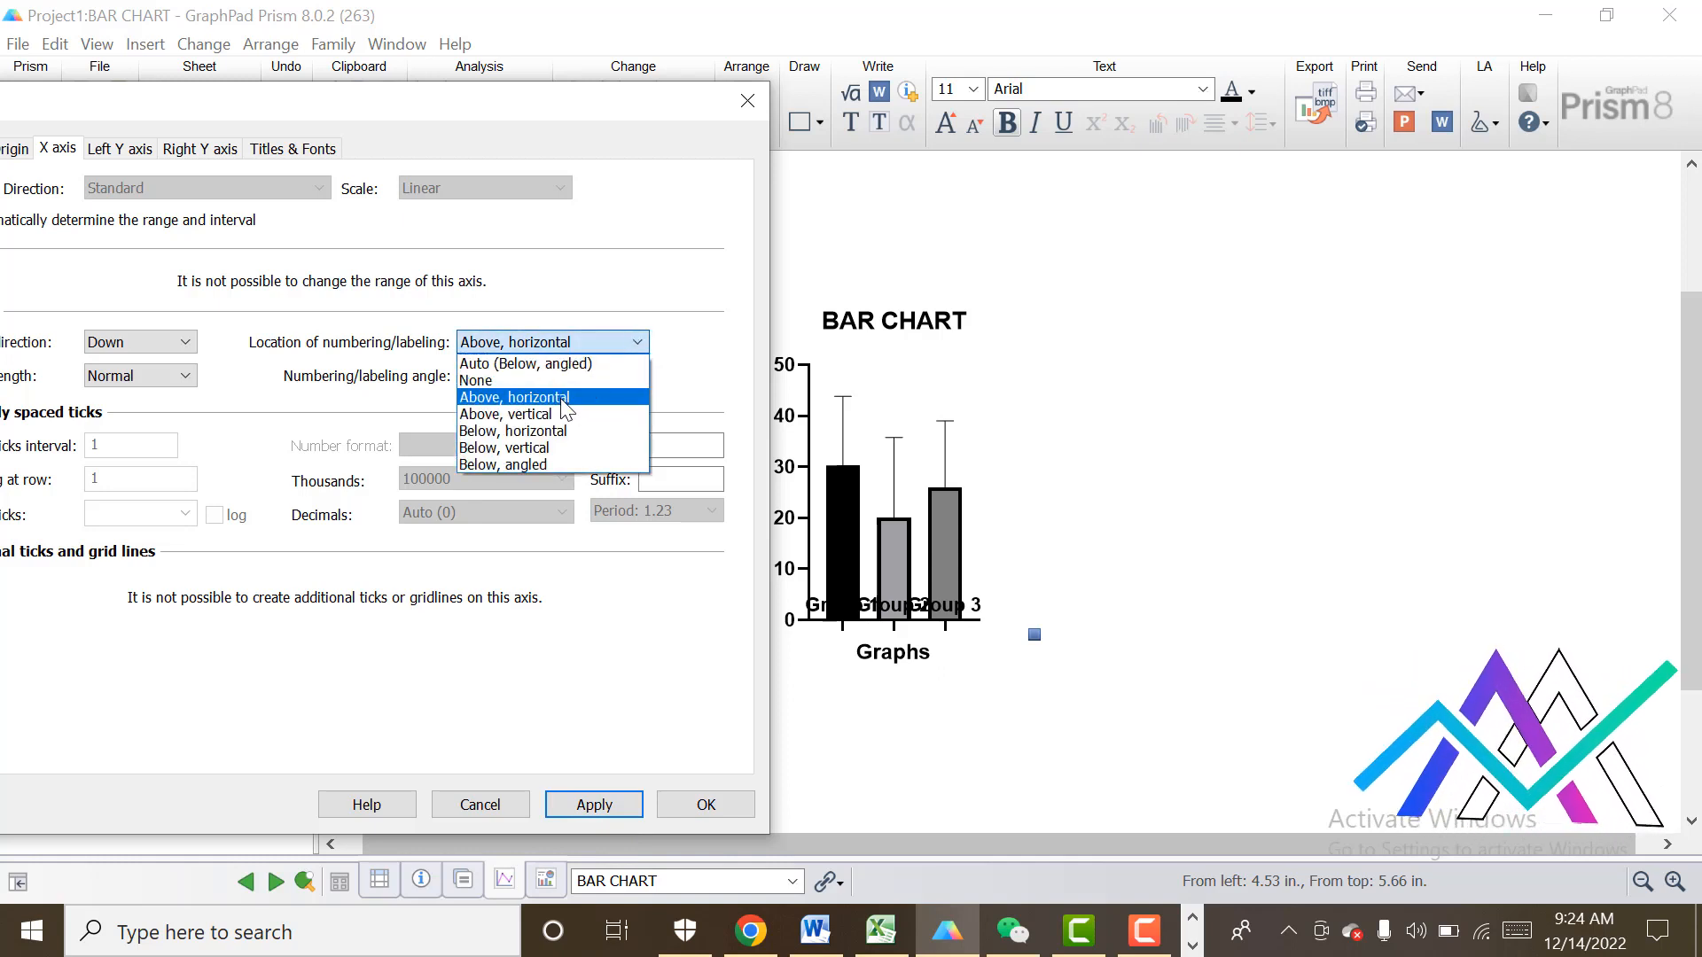
left_click(538, 448)
left_click(594, 809)
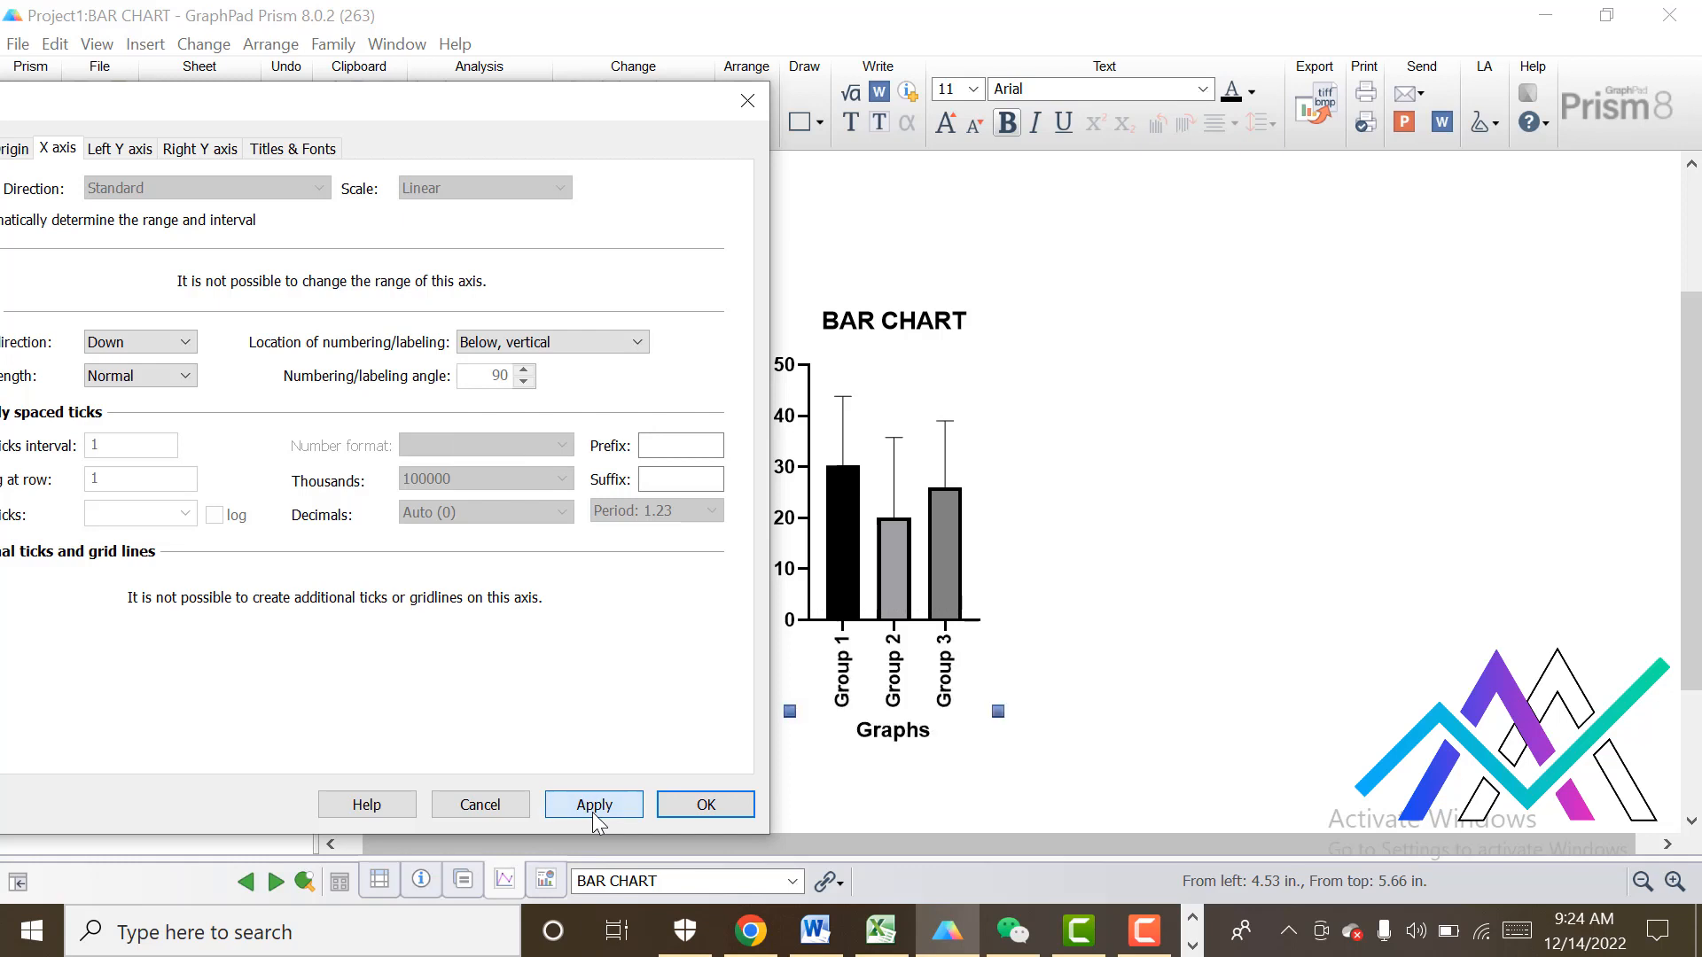
left_click(705, 806)
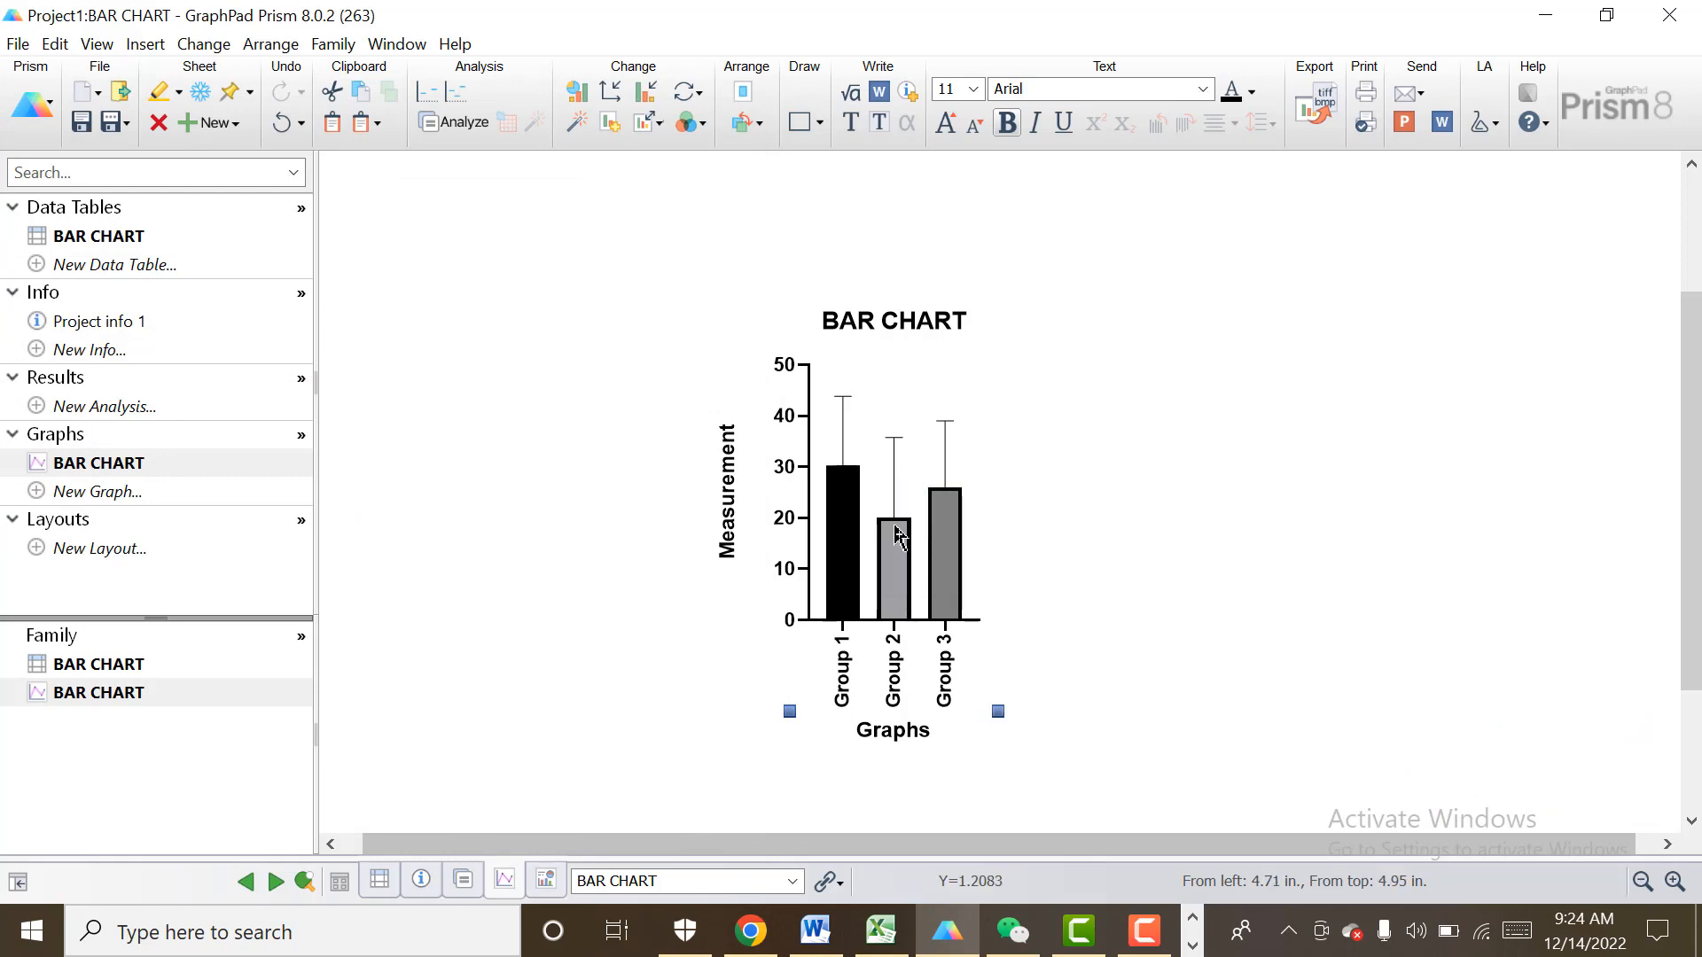
Fill the Group 3 bar with the bright red colour E3.
mouse_move(897, 529)
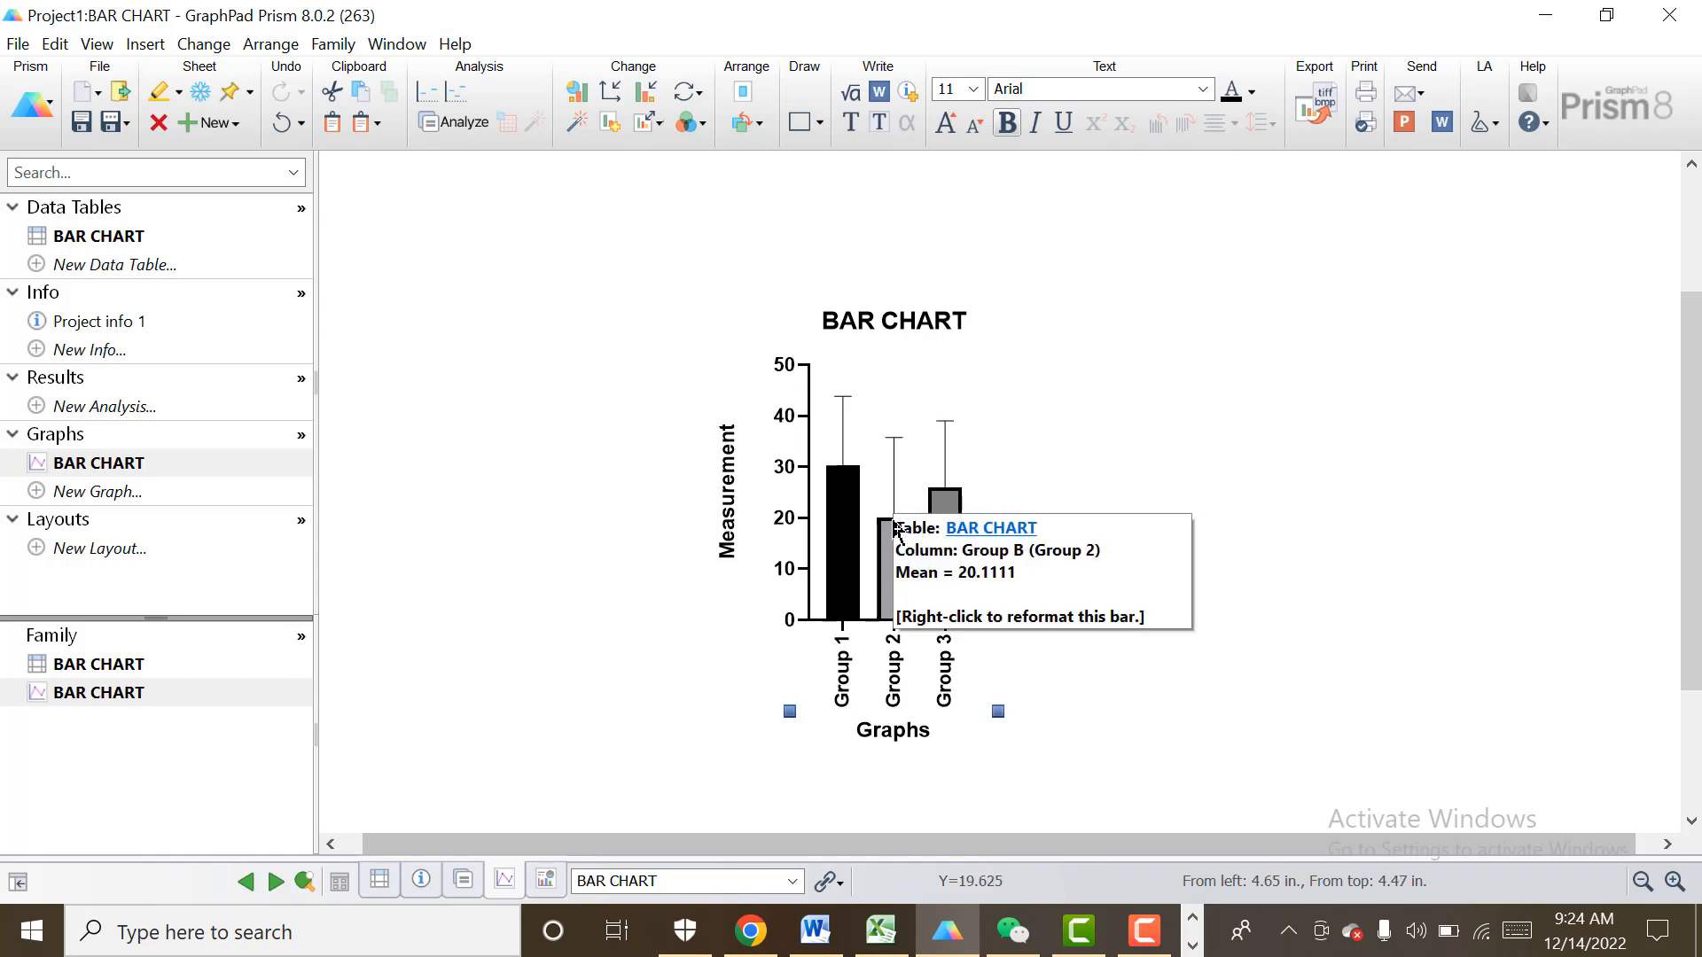
mouse_move(955, 498)
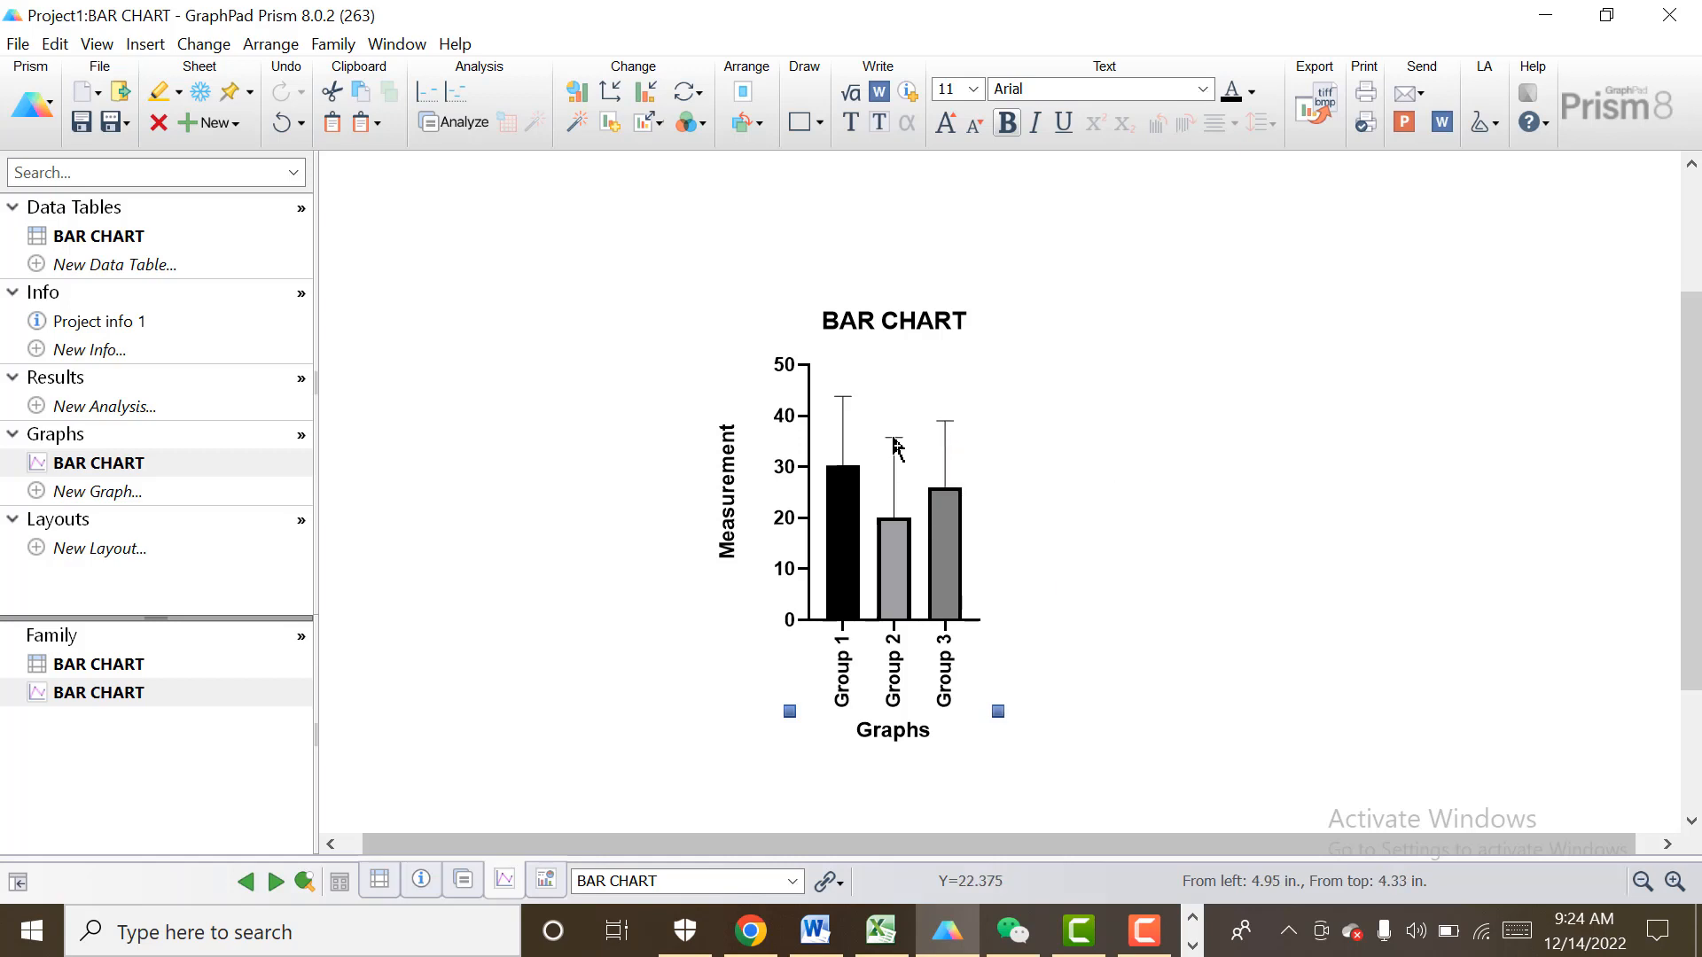
mouse_move(853, 474)
mouse_move(842, 598)
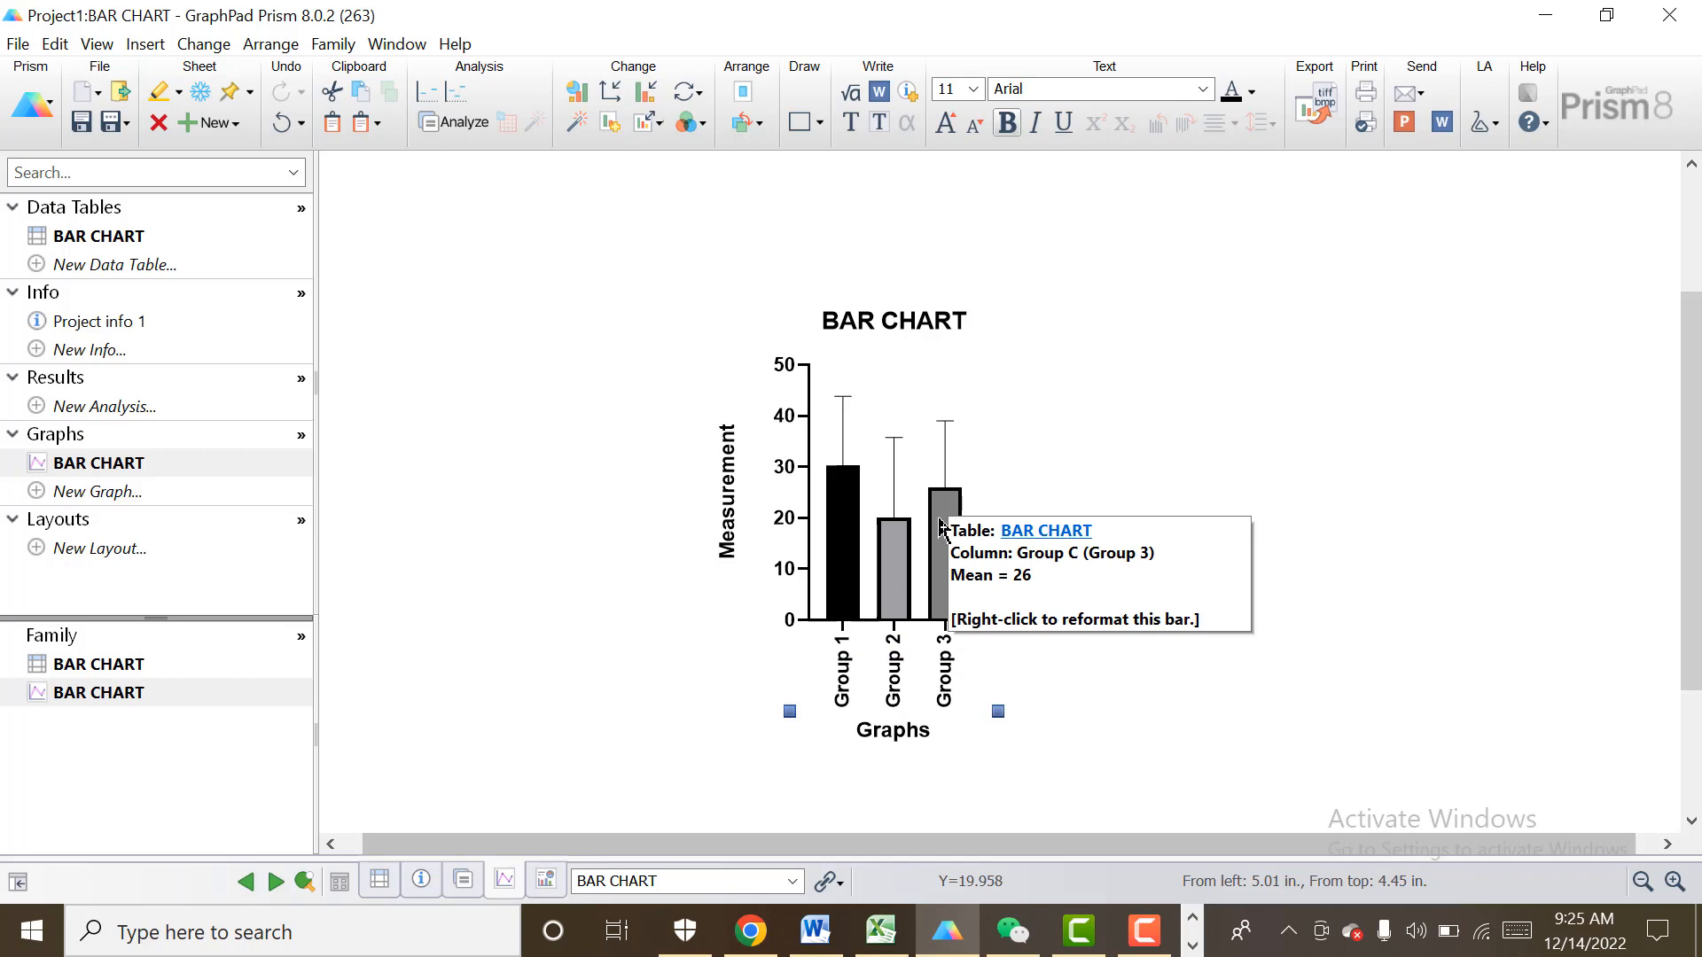
double_click(938, 517)
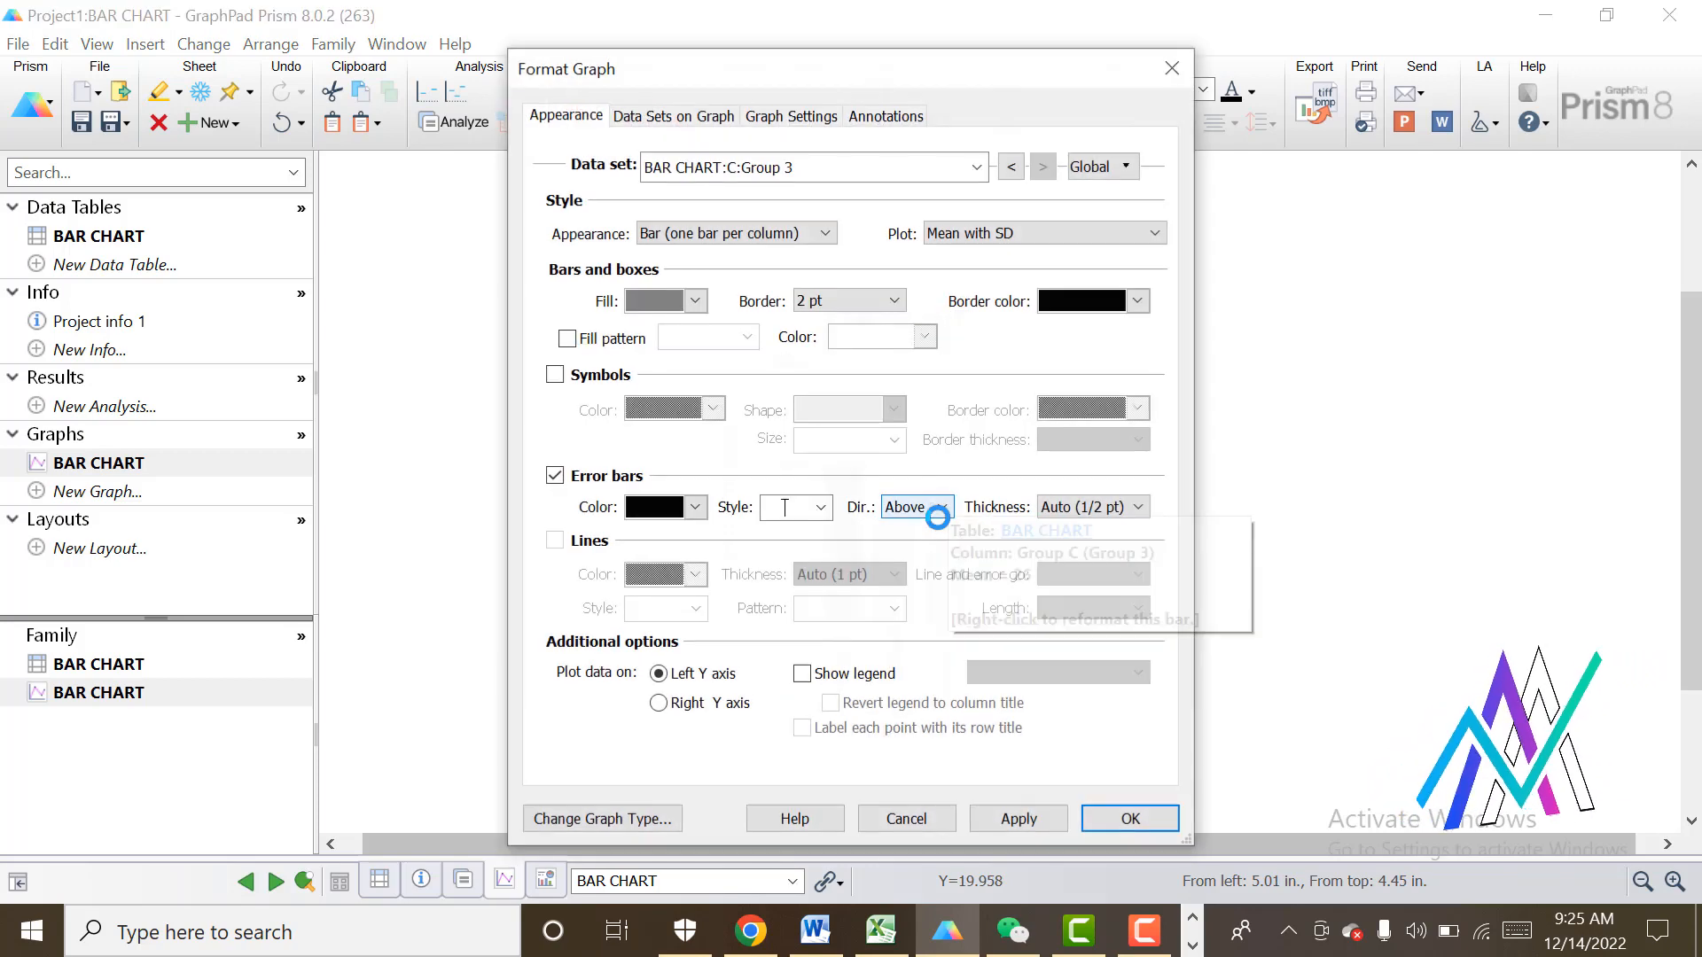
left_click(697, 302)
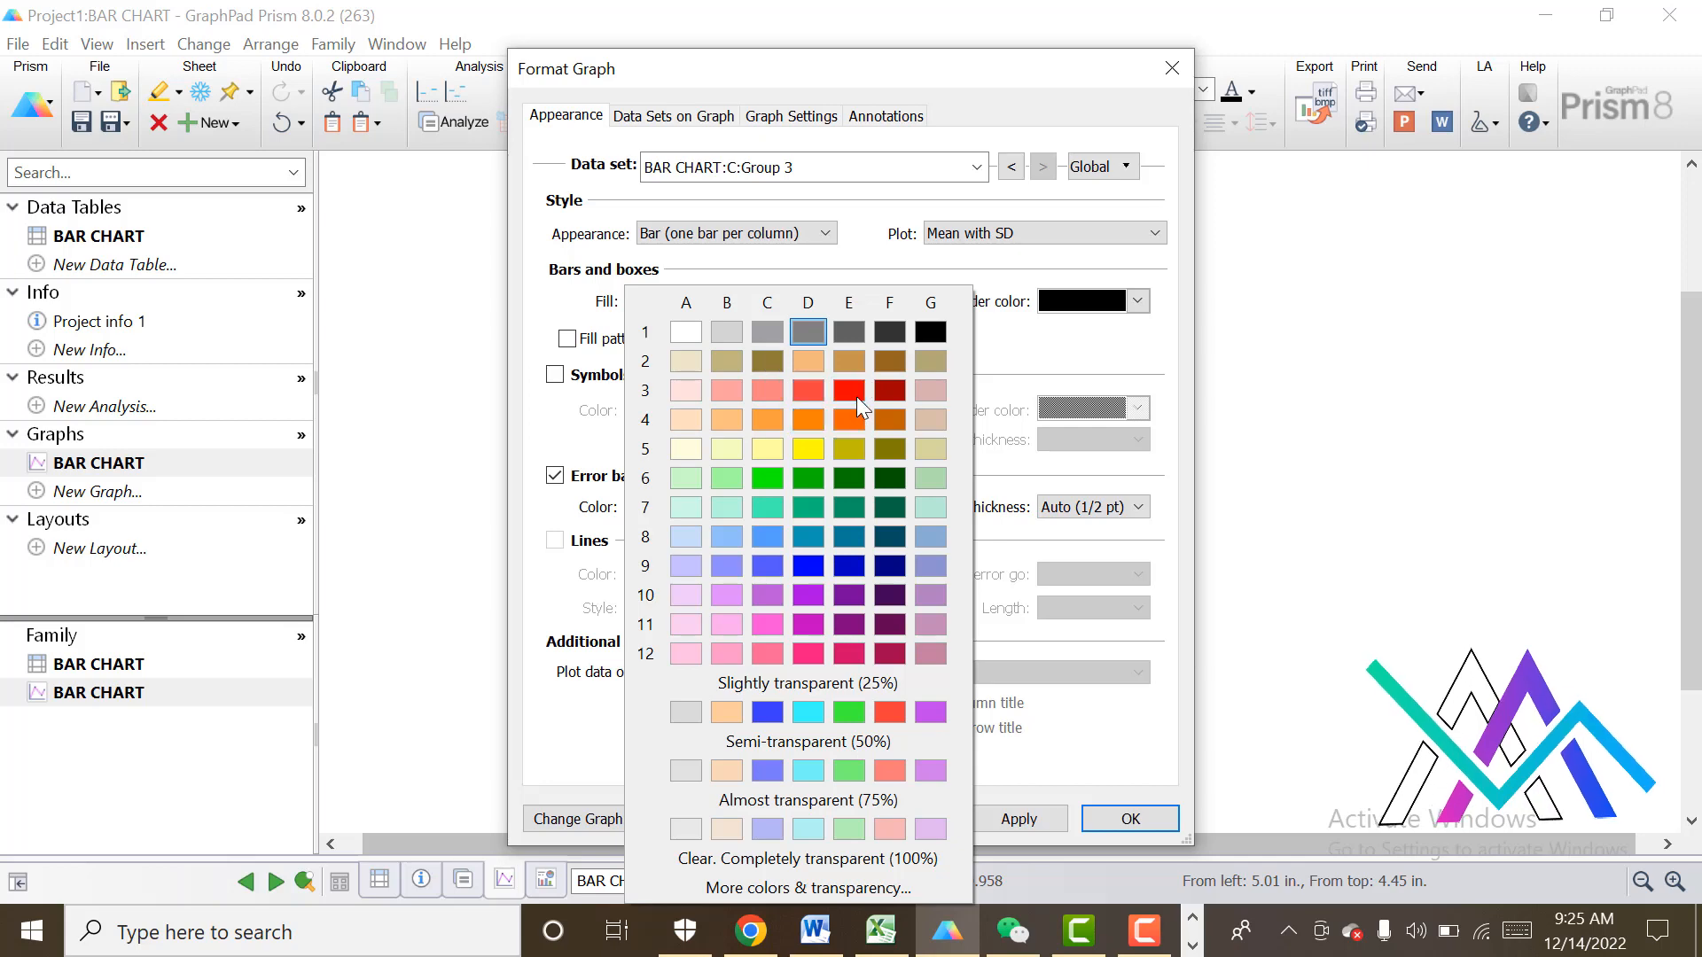
left_click(856, 396)
left_click(1101, 822)
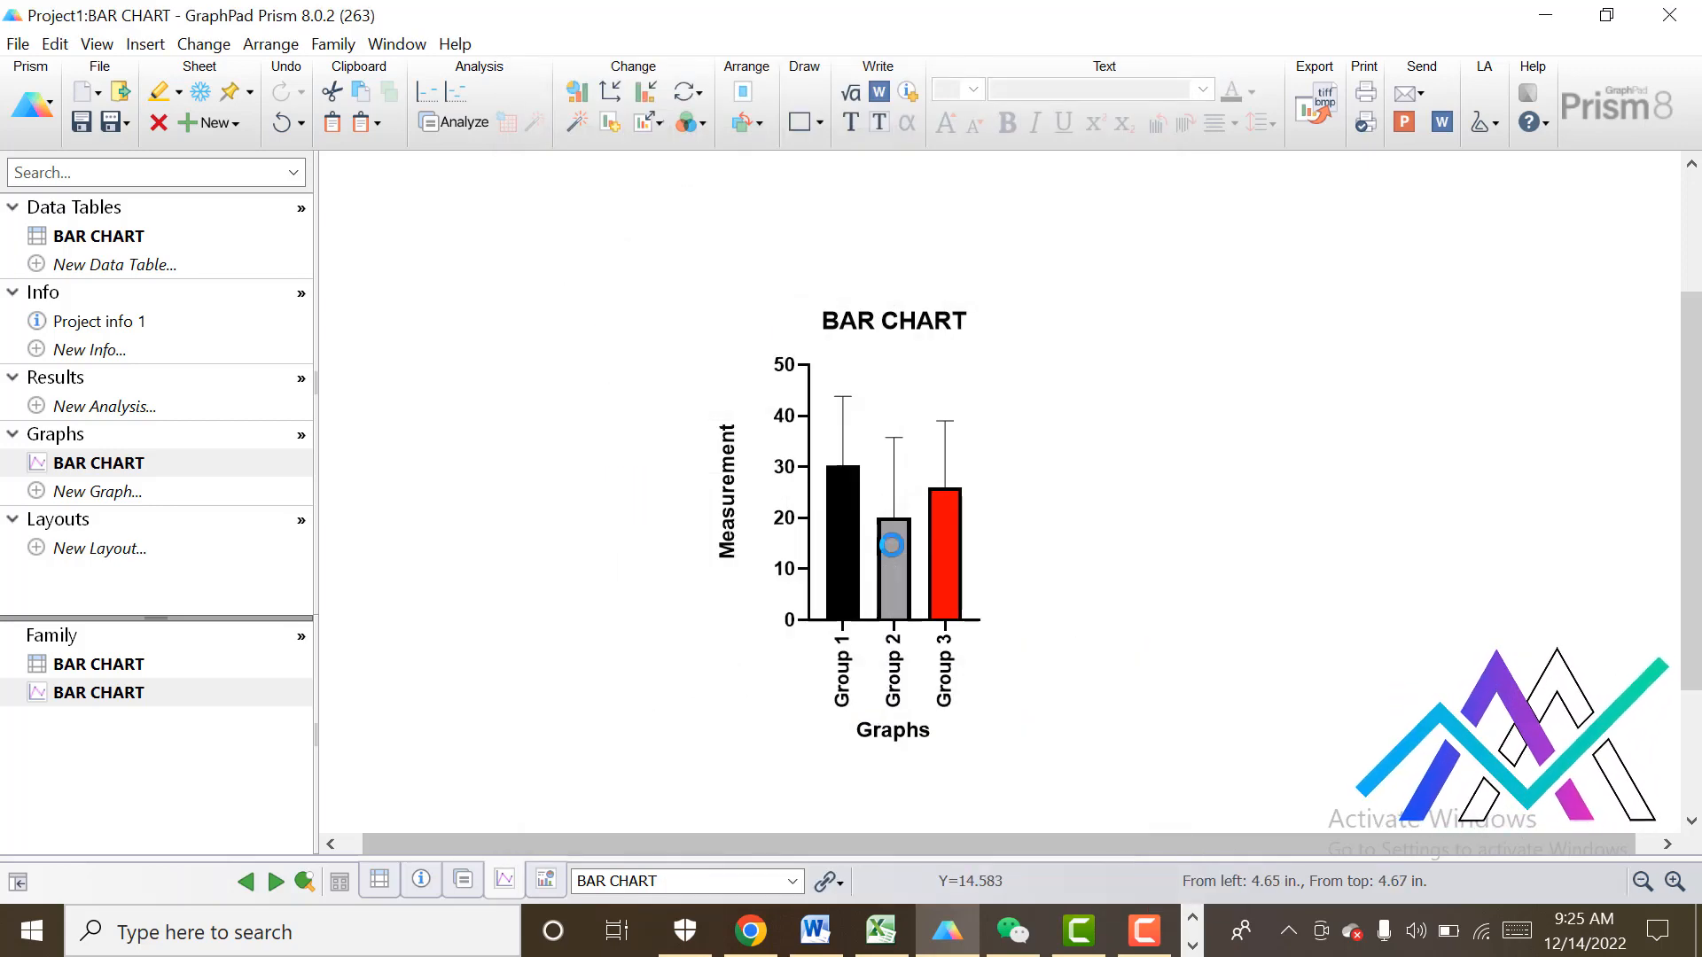
Fill the Group 2 bar with the blue colour E9.
double_click(891, 545)
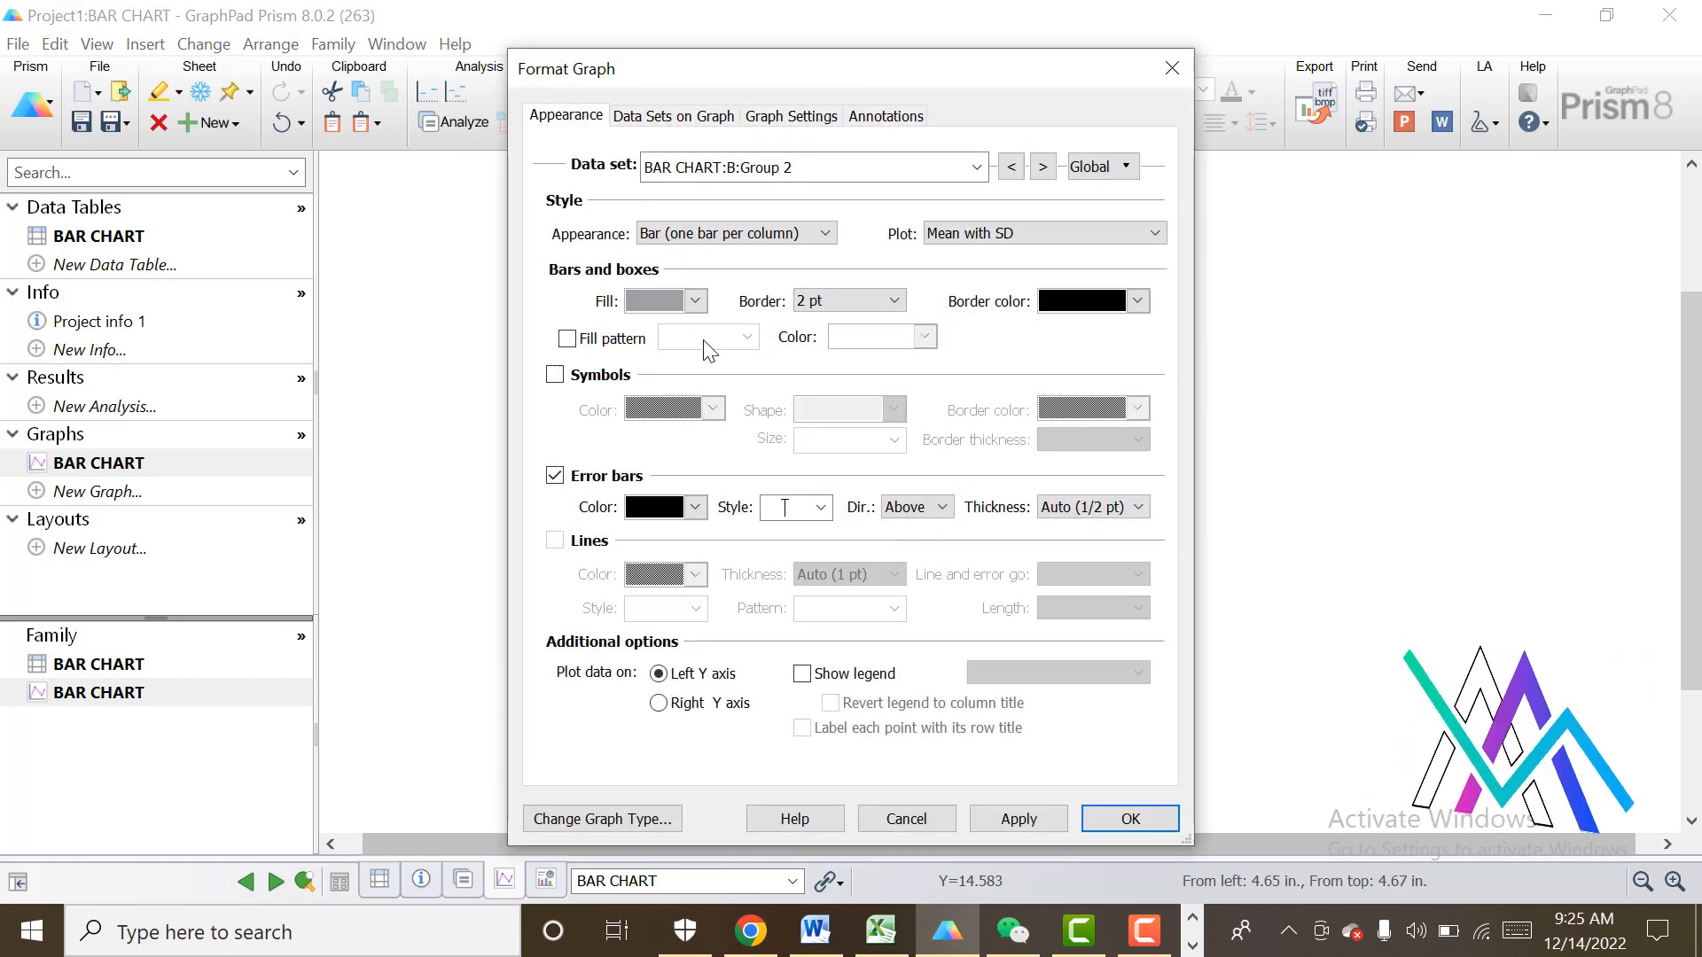
left_click(696, 302)
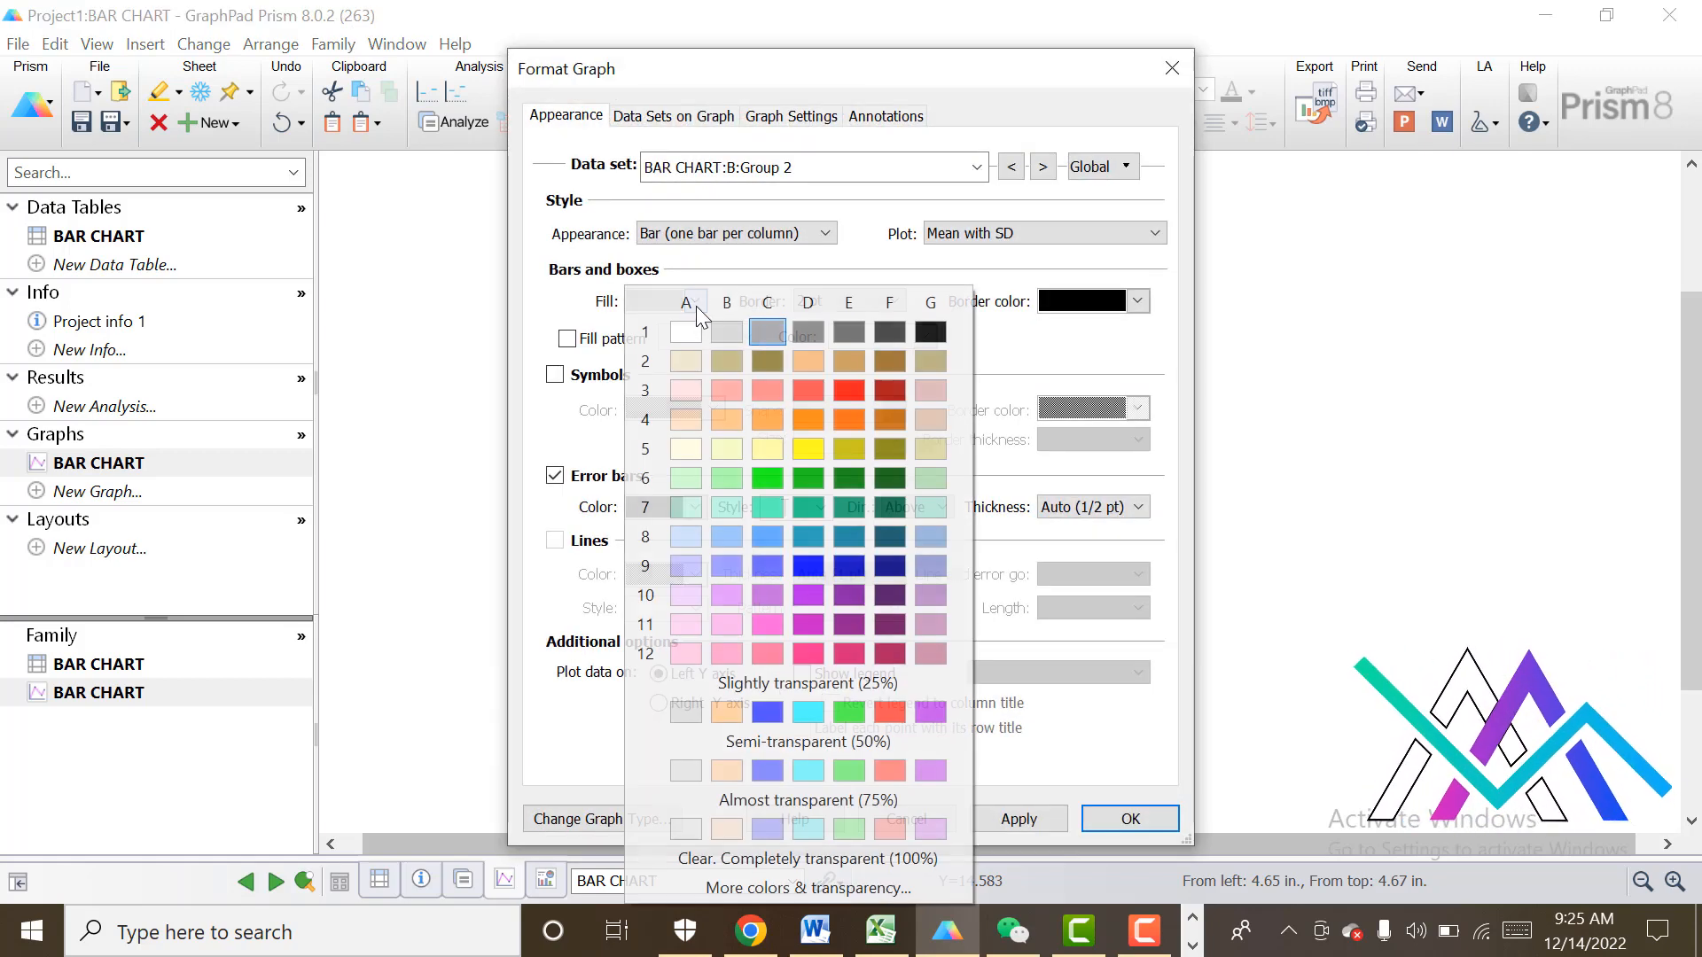
left_click(848, 566)
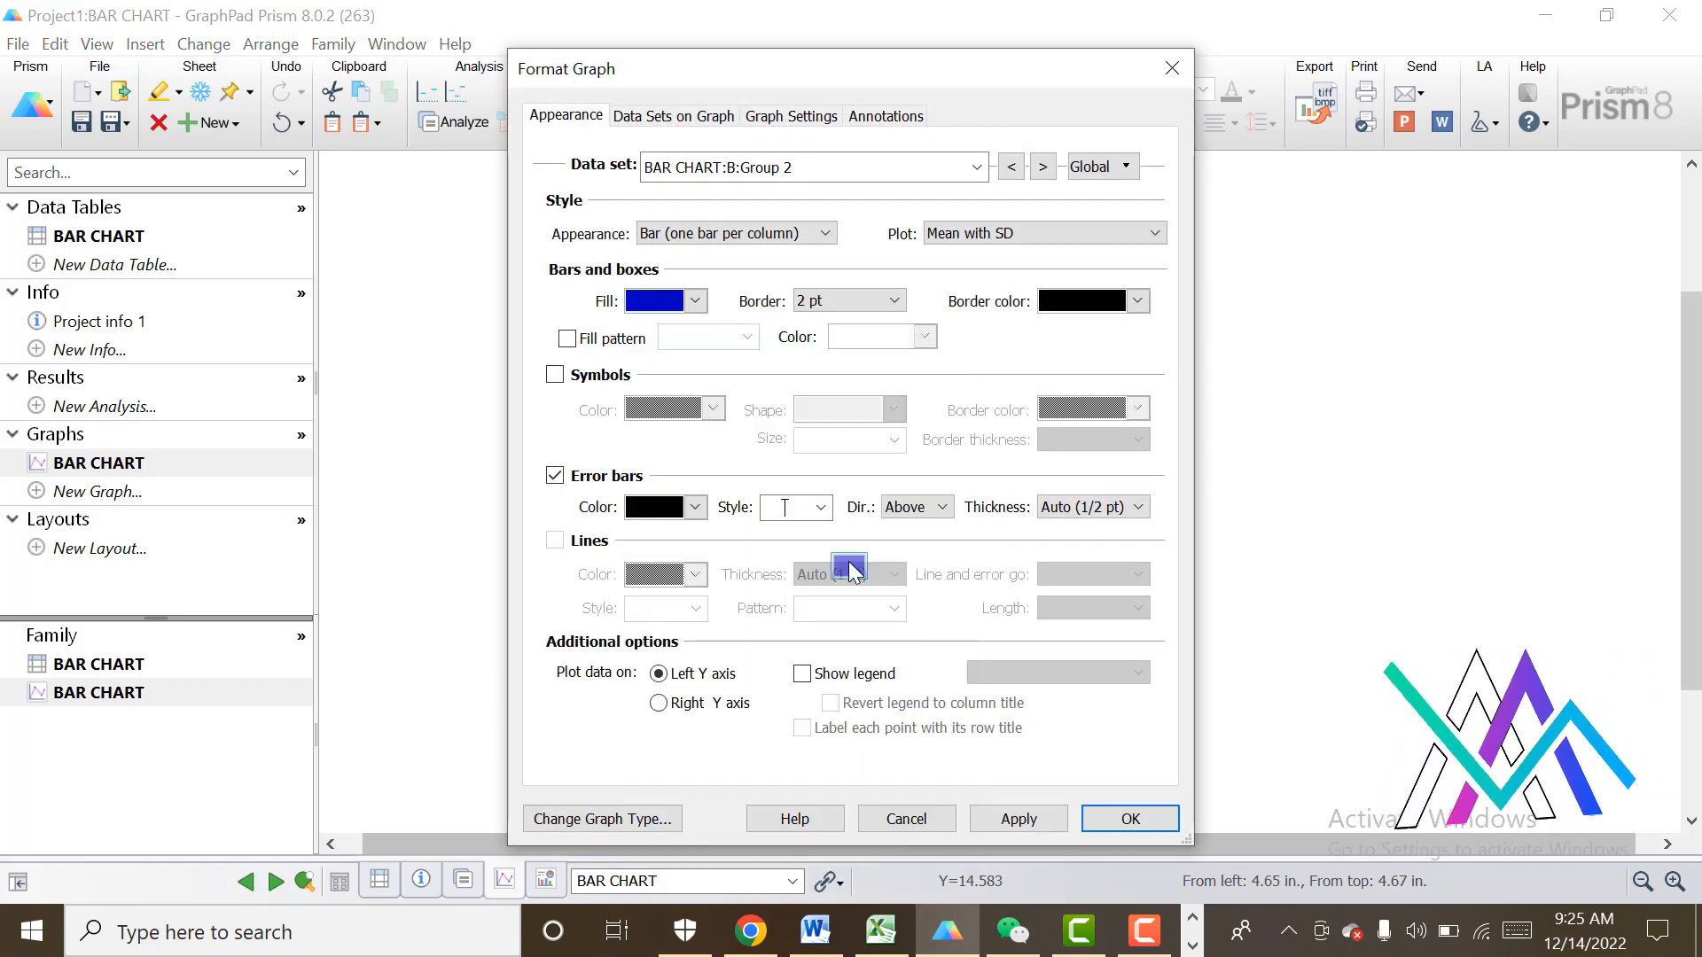
left_click(1020, 817)
left_click(1113, 822)
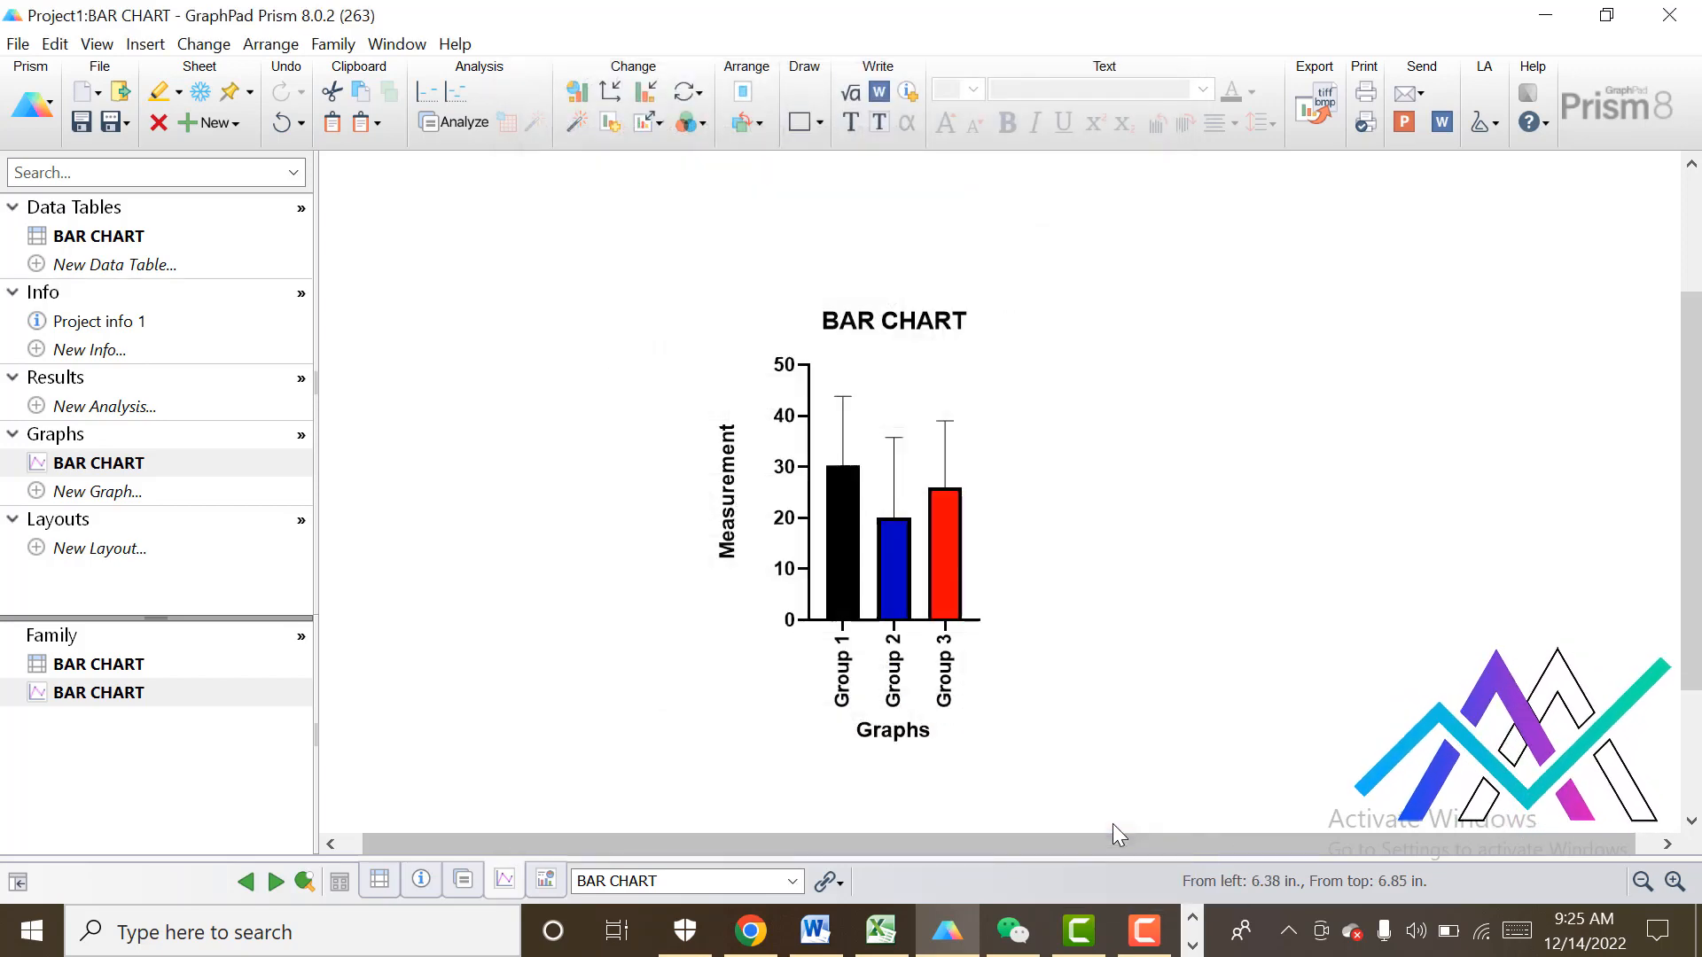
Fill the Group 1 bar with the dark green colour E6.
double_click(848, 517)
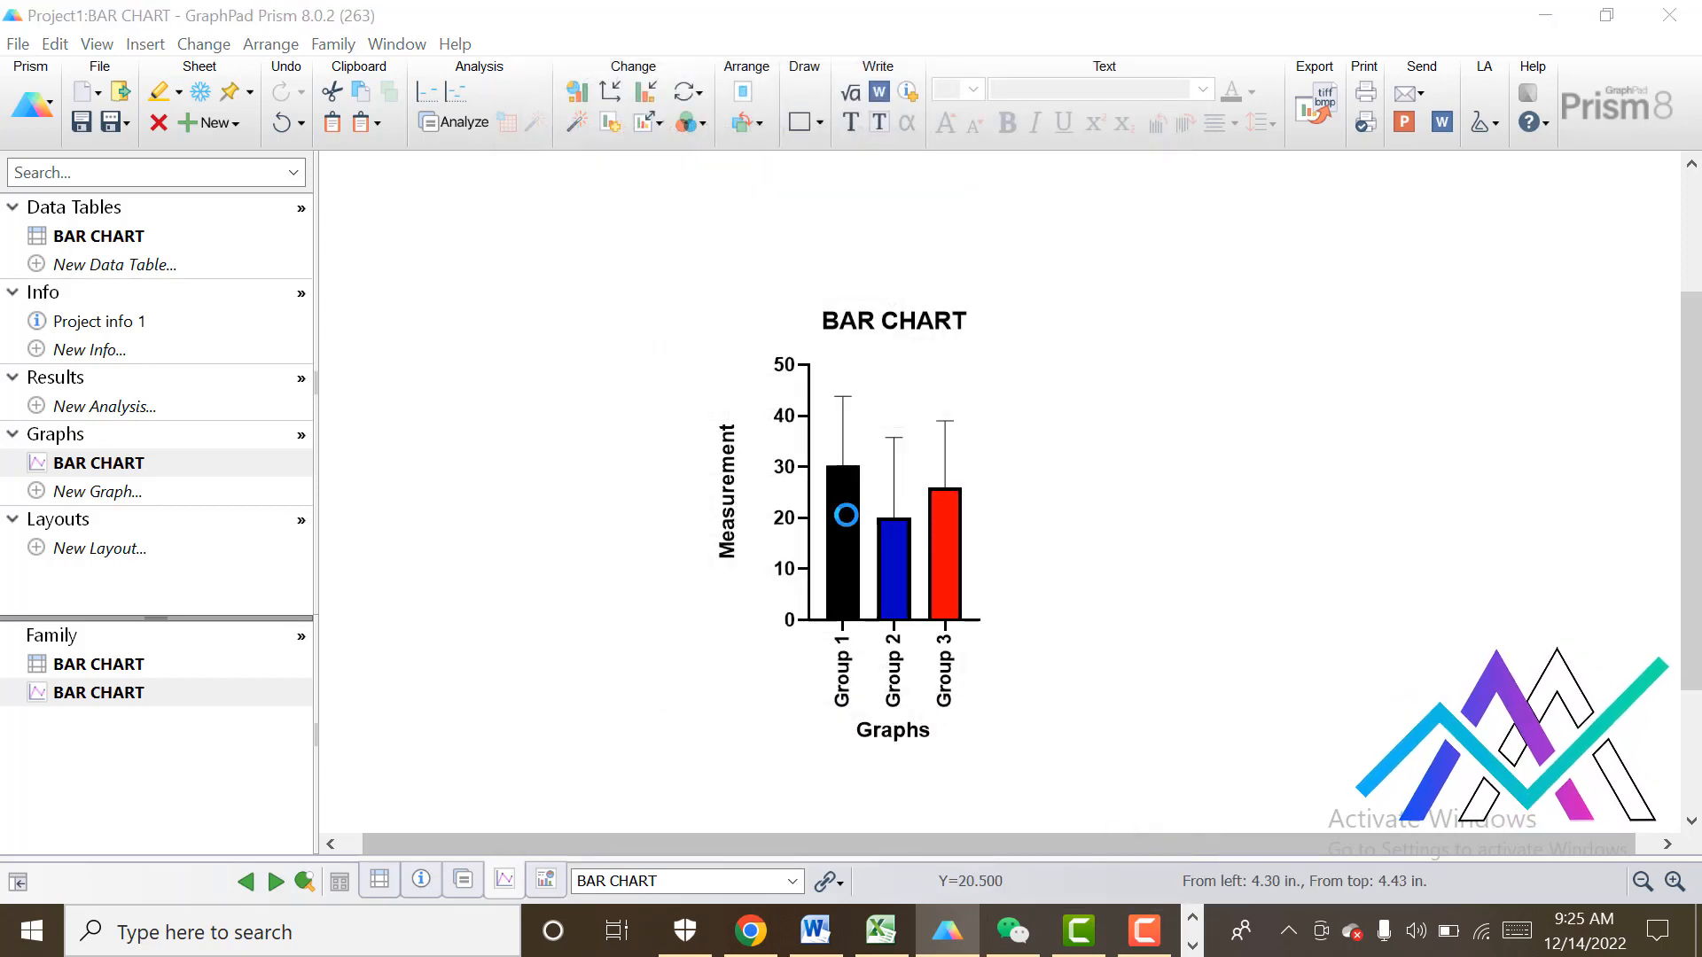
left_click(695, 301)
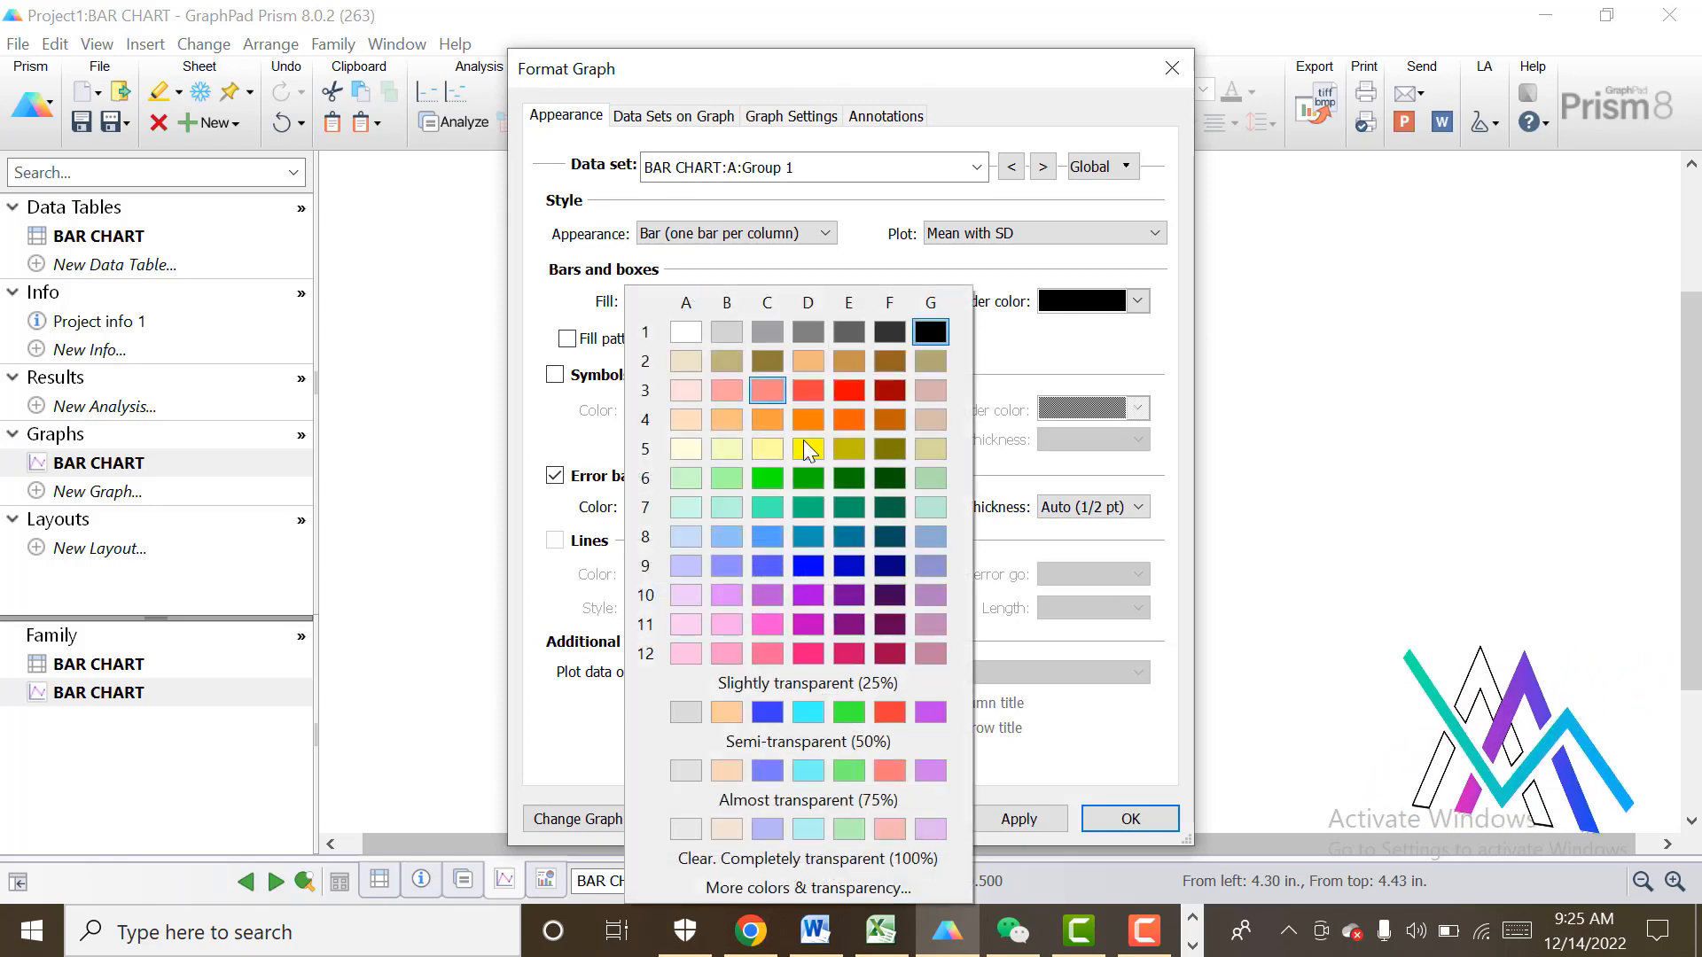
left_click(847, 479)
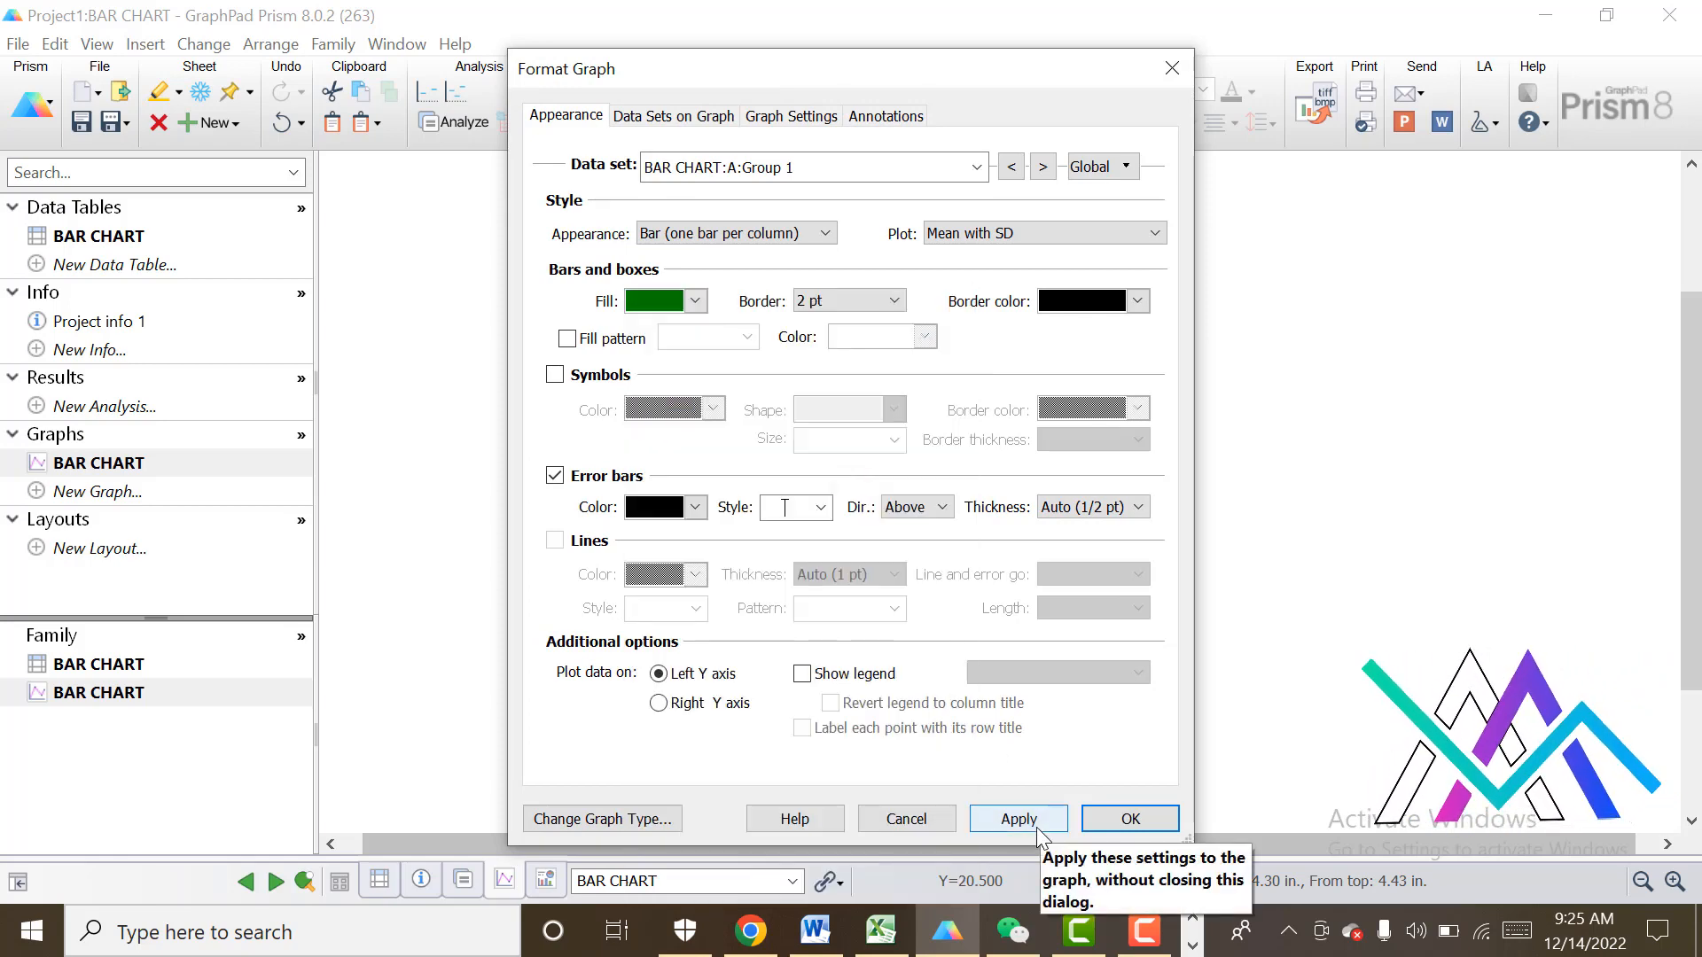
left_click(1039, 824)
left_click(1113, 824)
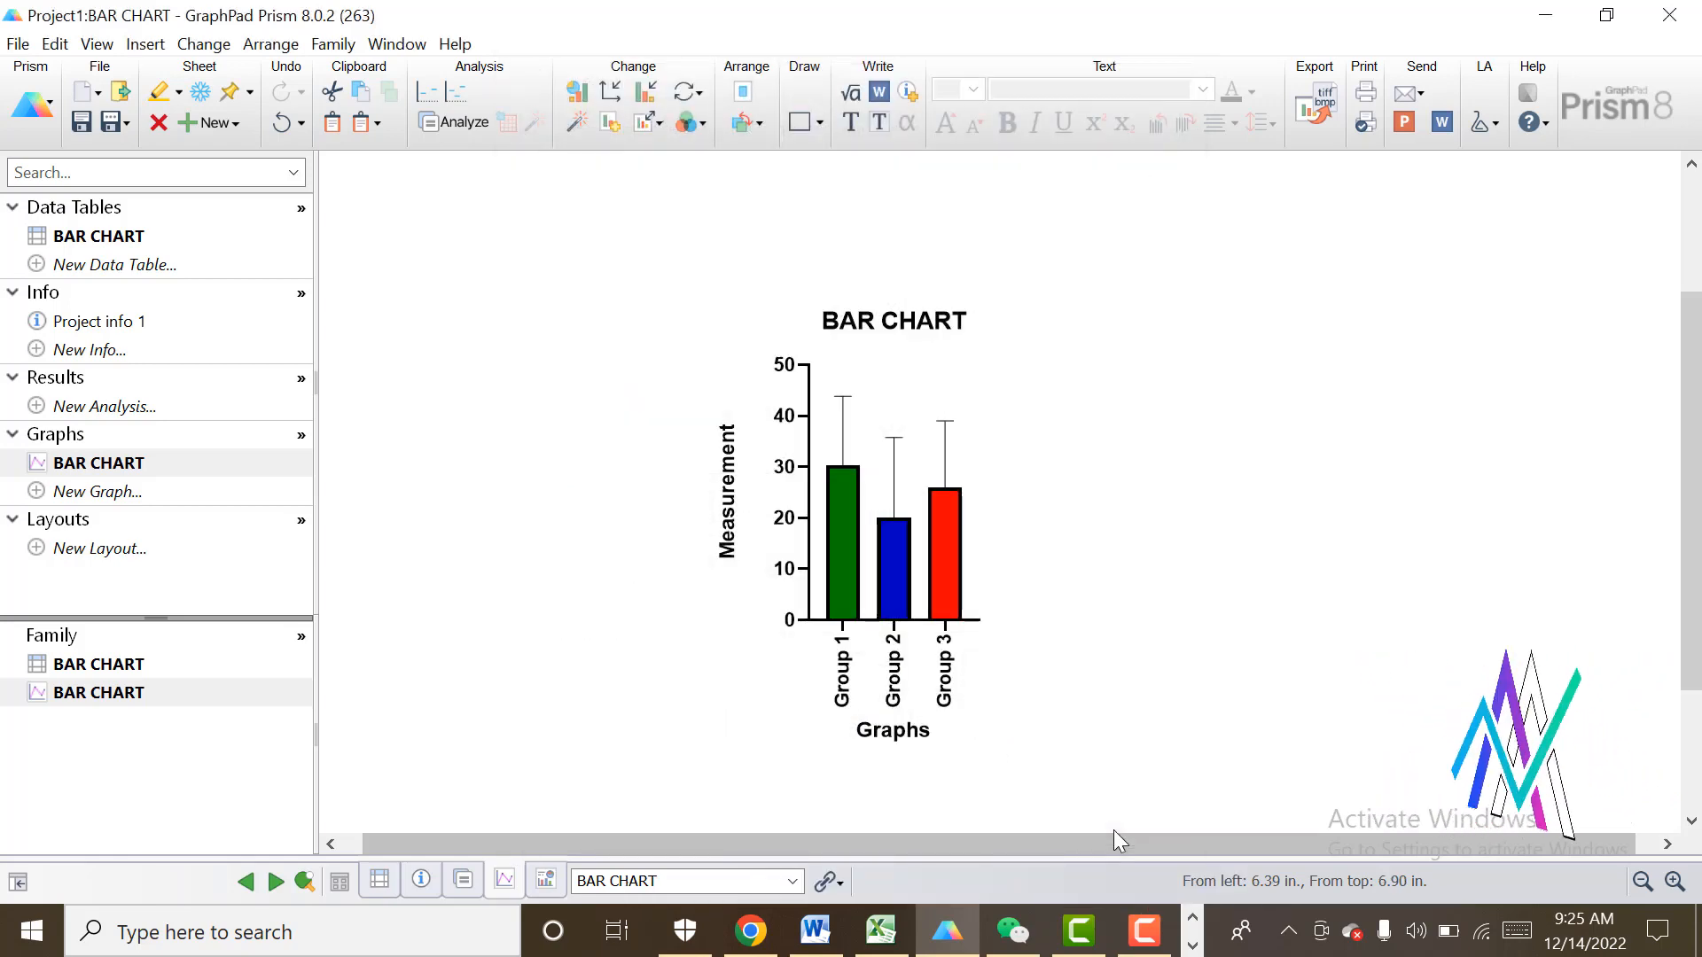